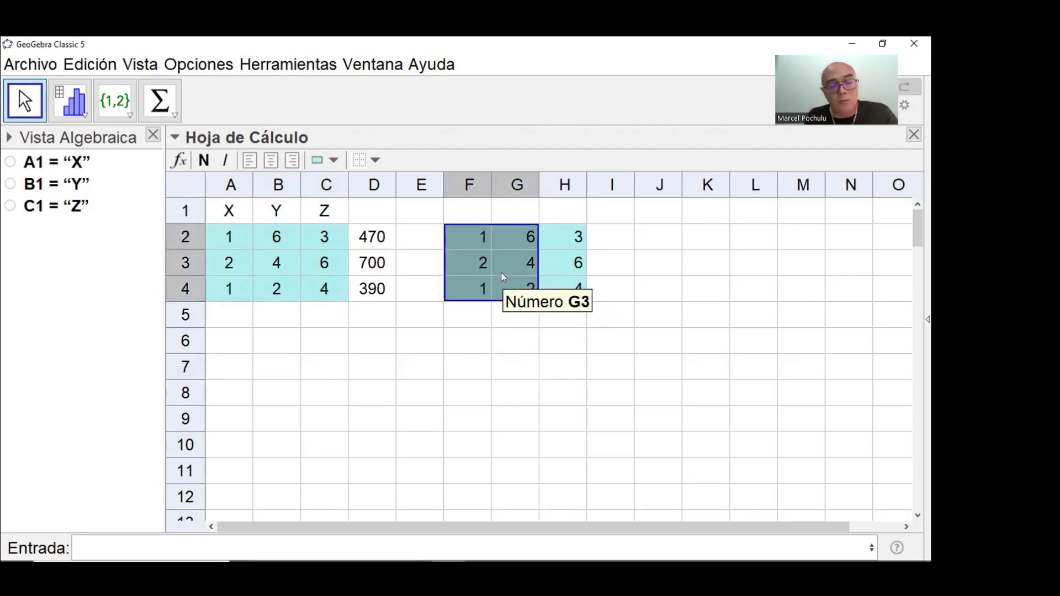
Repeat the matrix's first two columns (F2:G4) beside it in I2:J4.
drag(620, 237, 646, 293)
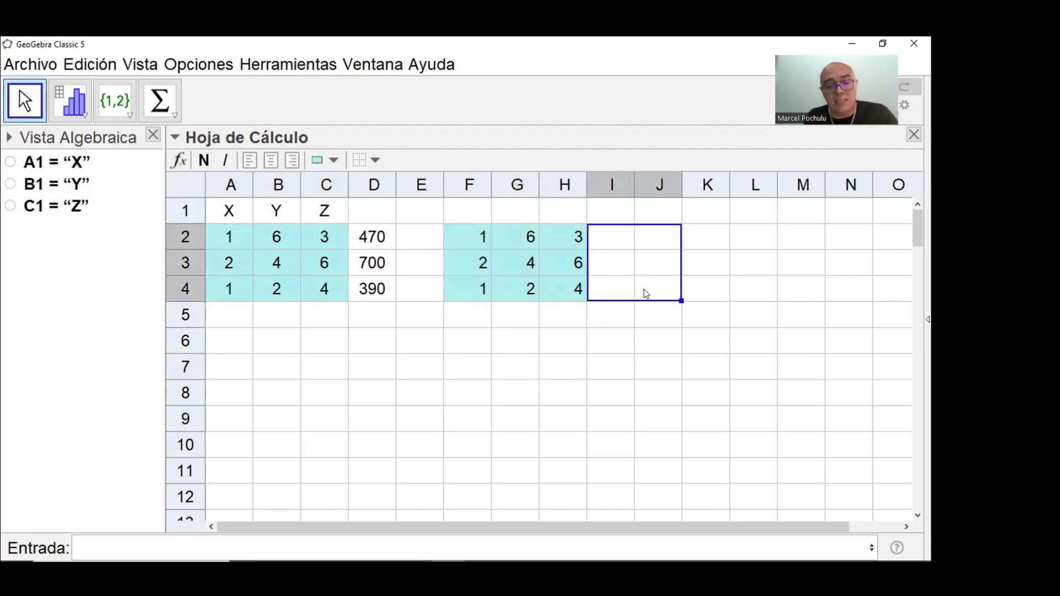
text(1	6 2	4 1	2)
click(590, 369)
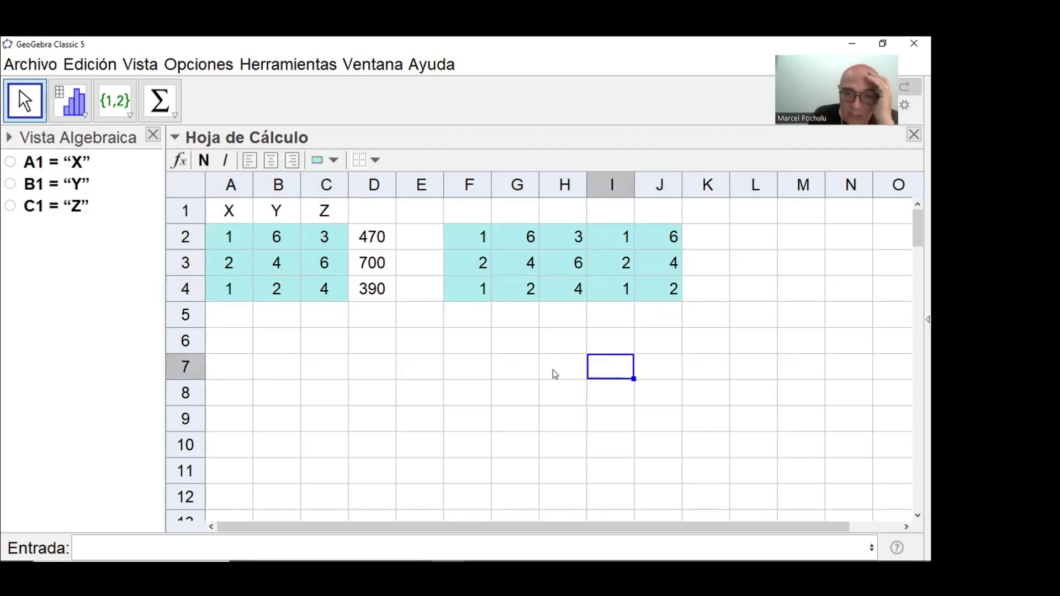
Fill the main diagonal cells F2, G3 and H4 with yellow (Amarillo).
click(466, 240)
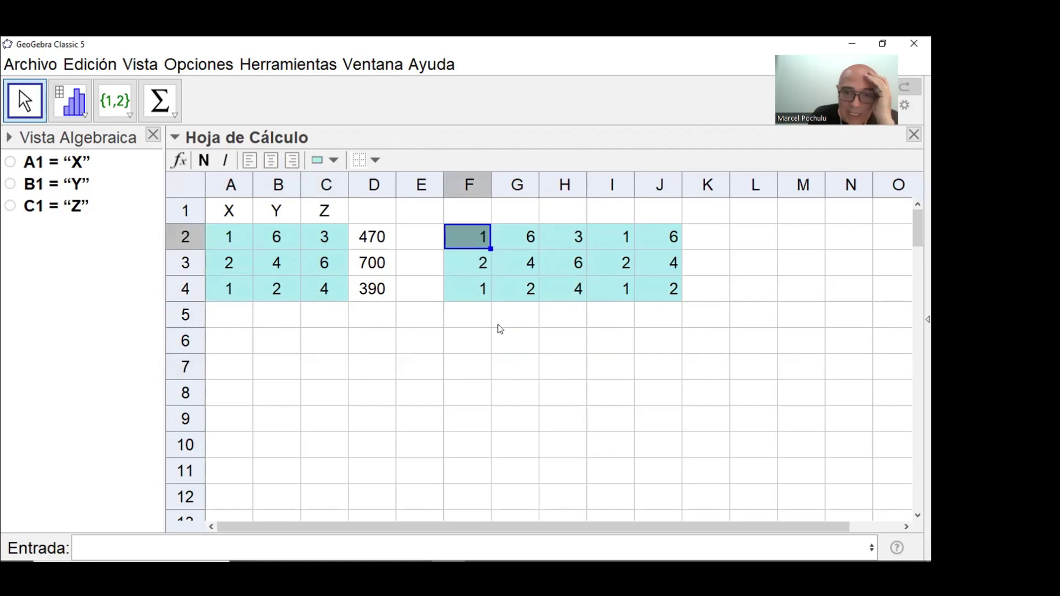
click(334, 160)
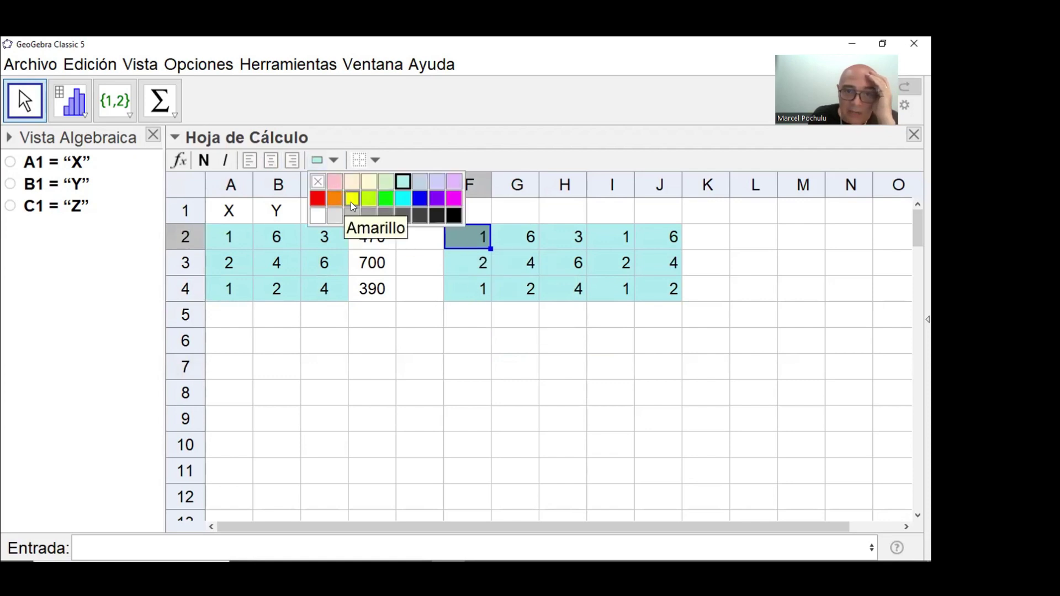
click(352, 207)
click(514, 262)
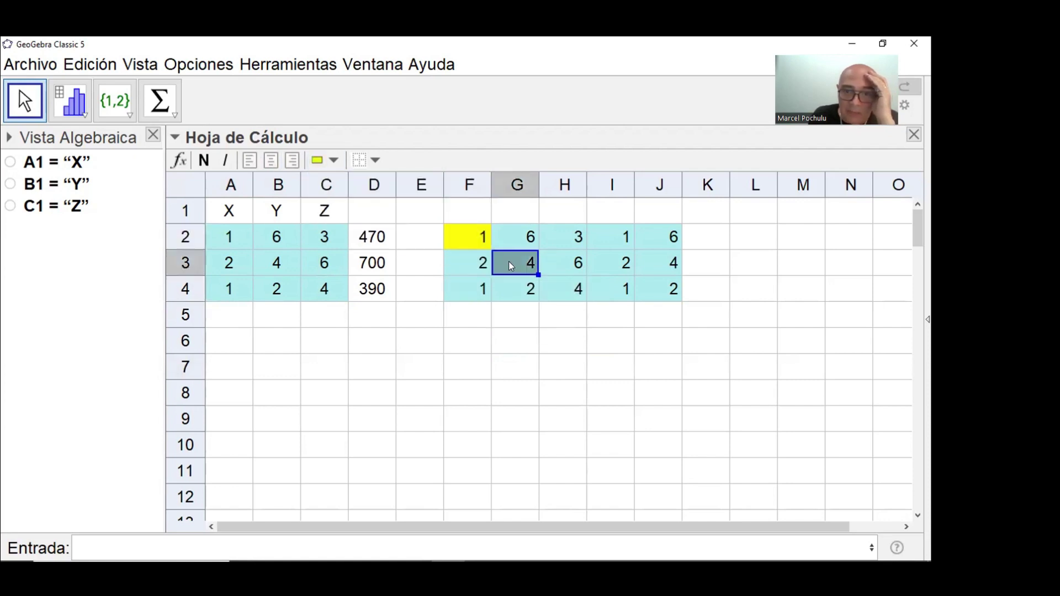
click(316, 161)
click(562, 288)
click(319, 163)
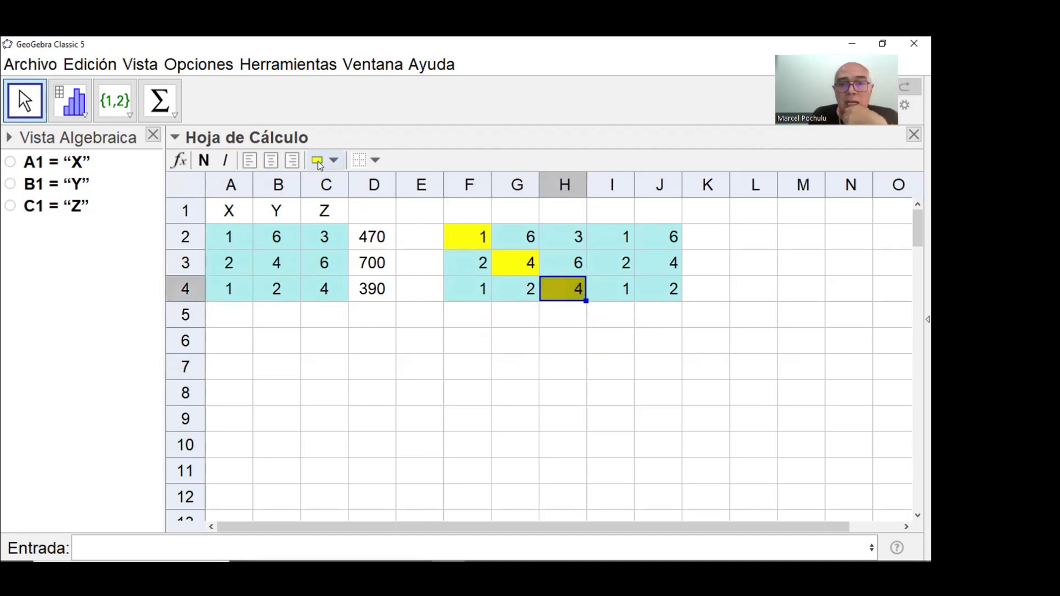
click(560, 368)
Fill the second descending diagonal, cells G2, H3 and I4, with light orange (Naranja claro).
click(506, 230)
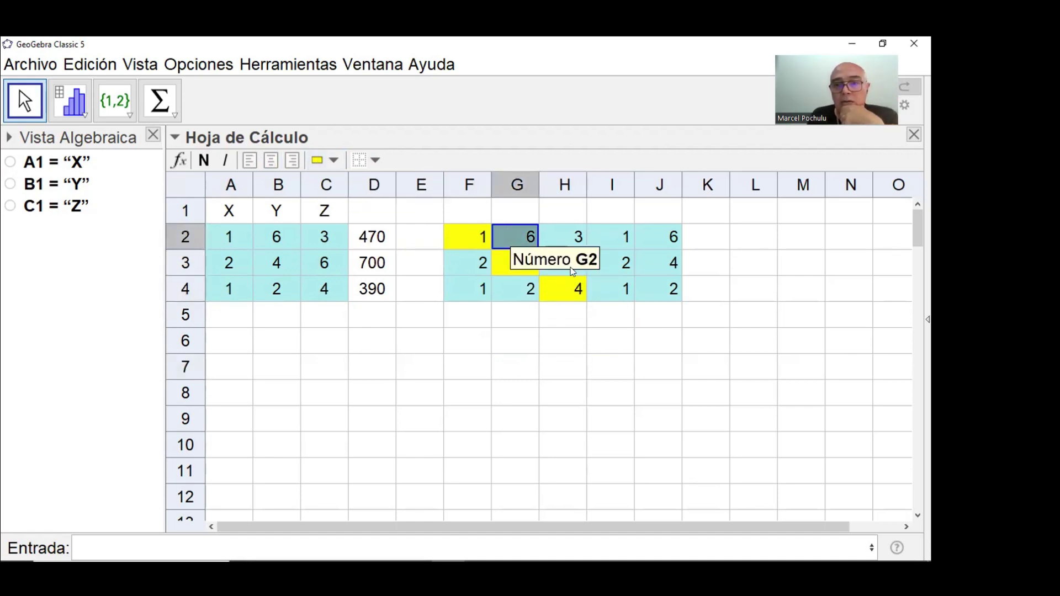
click(333, 160)
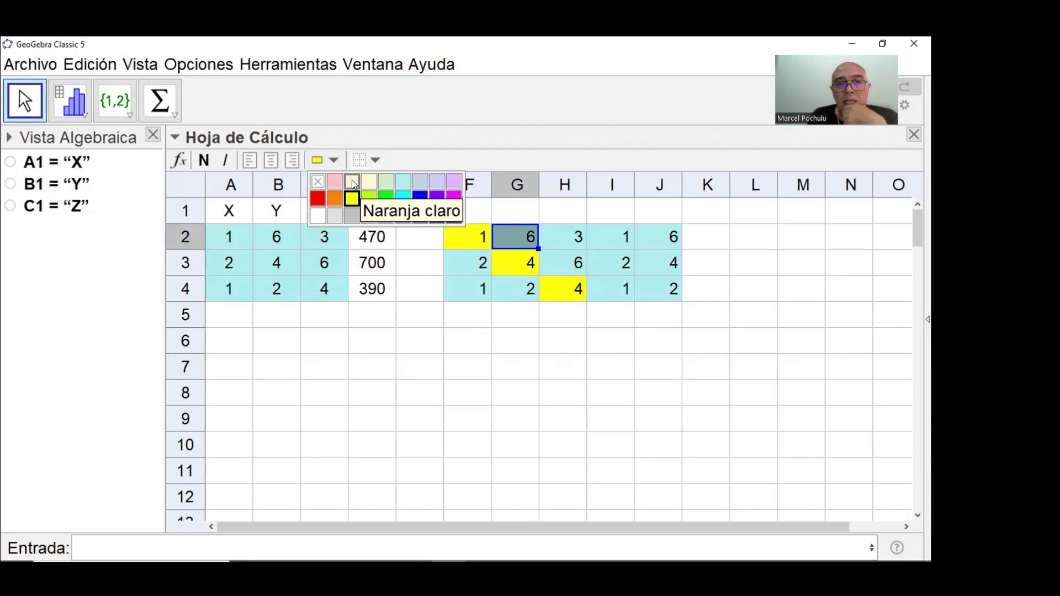
click(352, 180)
click(563, 262)
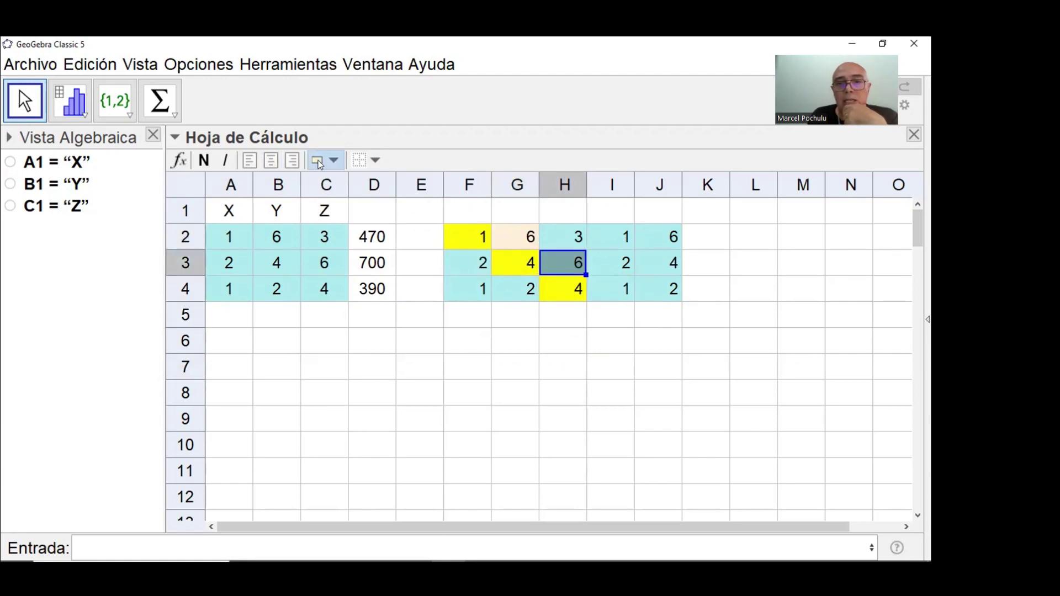
click(318, 163)
click(611, 286)
click(319, 163)
Fill the third descending diagonal, cells H2, I3 and J4, with magenta.
click(562, 242)
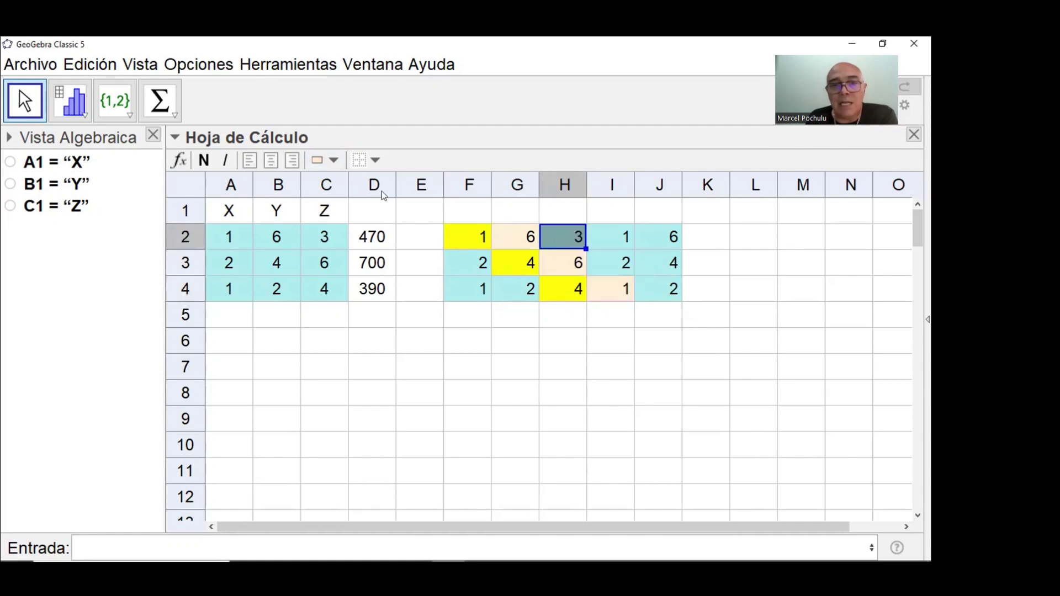
click(333, 161)
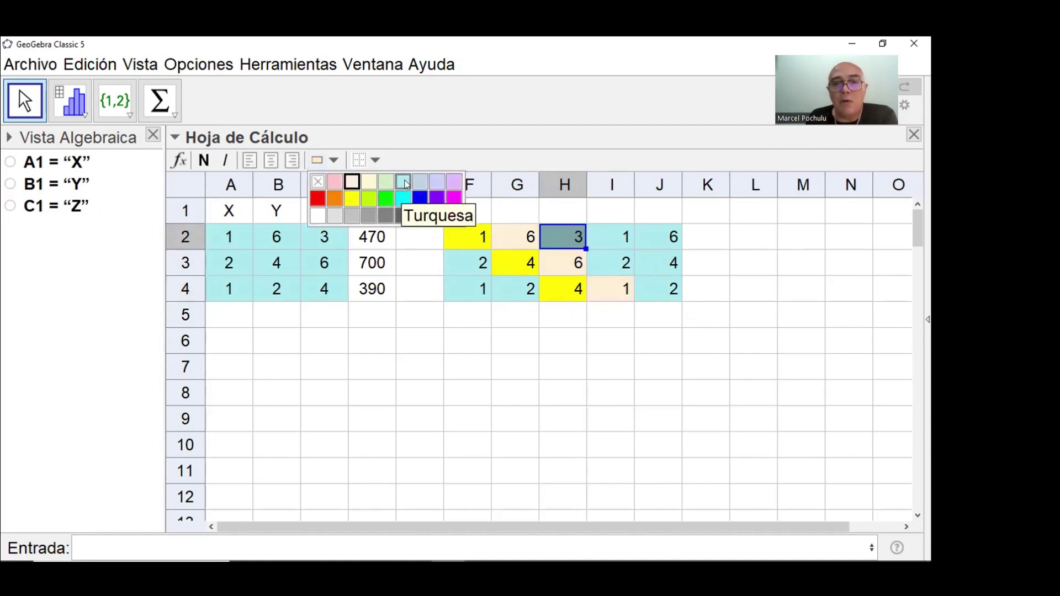
click(454, 200)
click(614, 262)
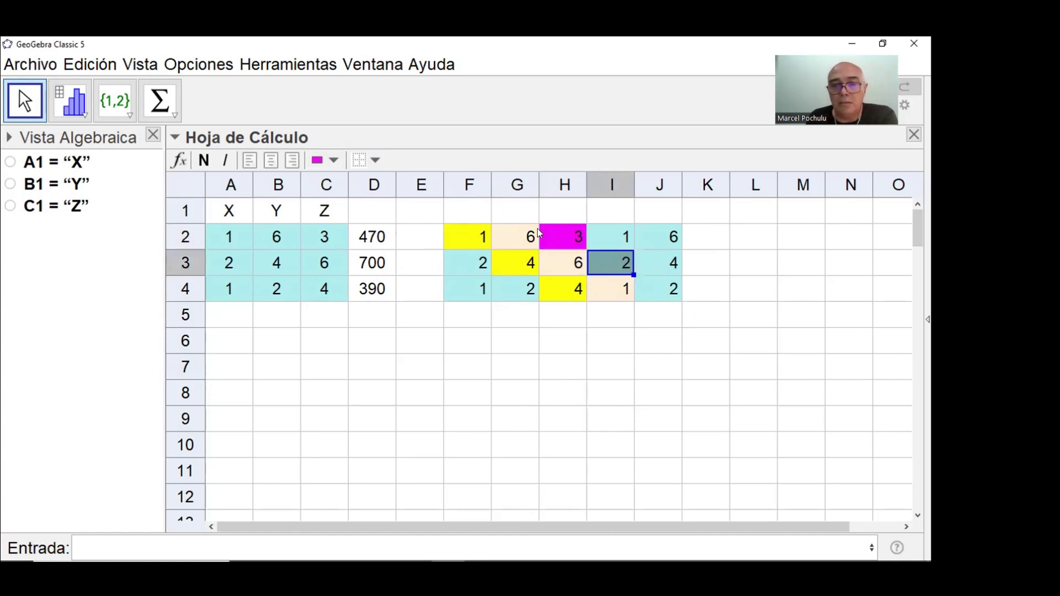
click(666, 295)
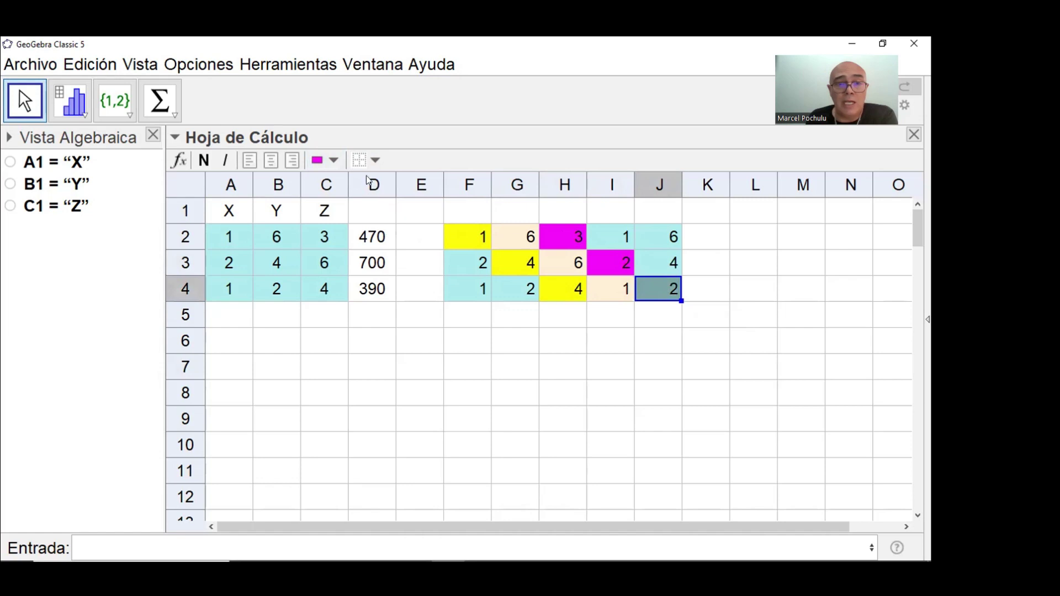
click(317, 160)
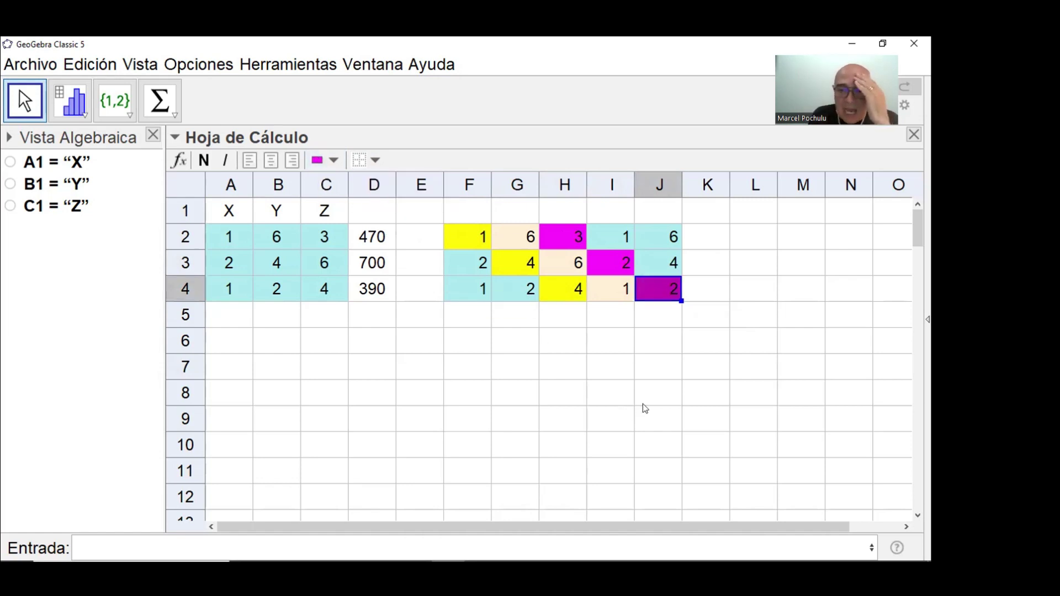
Enter the product of the yellow diagonal in H5 with the formula =F2*G3*H4.
click(575, 319)
text(=)
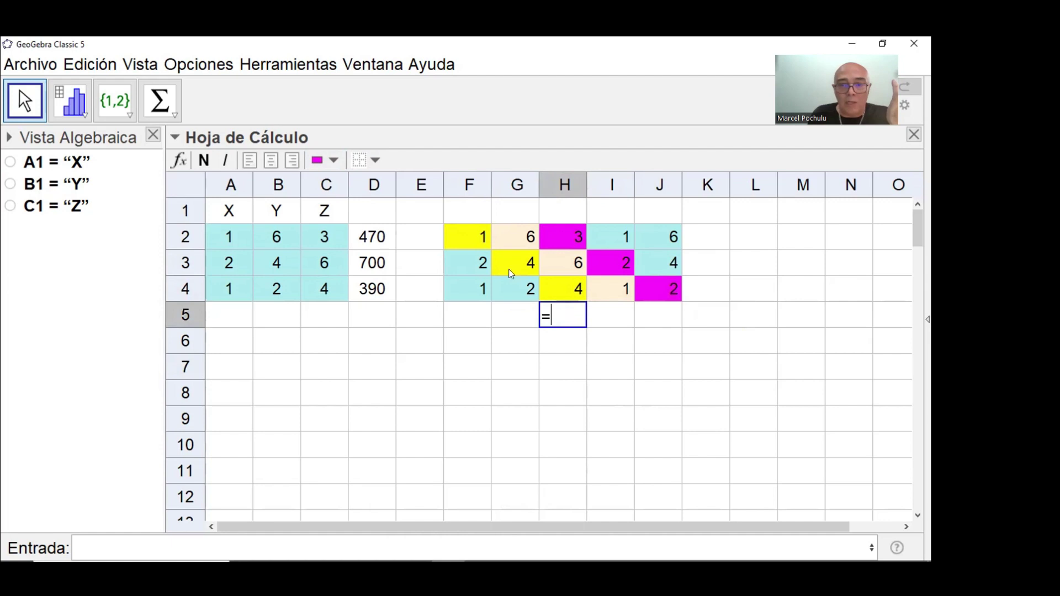
click(473, 240)
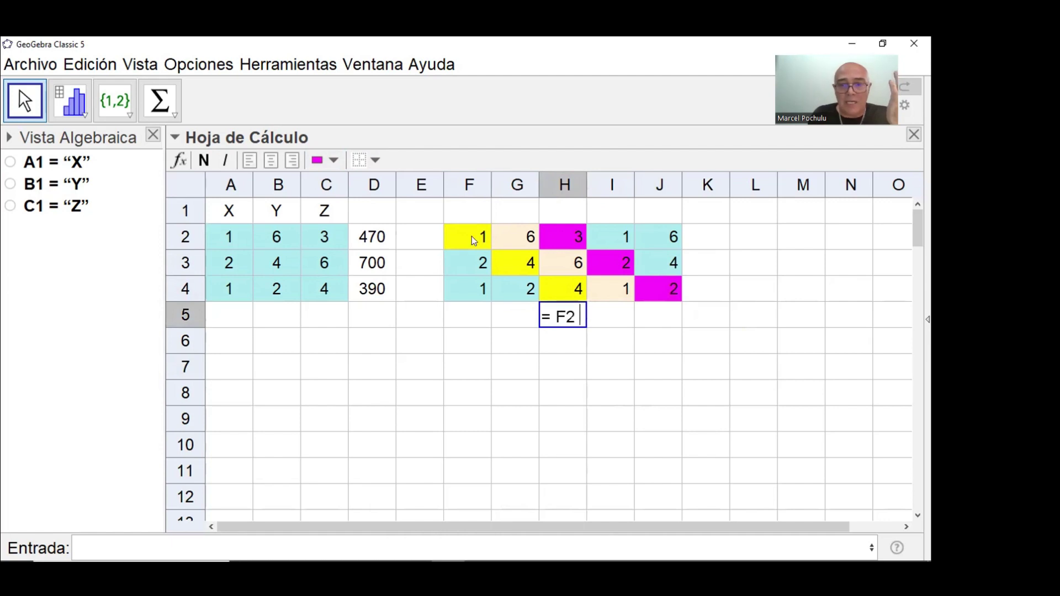
text(*)
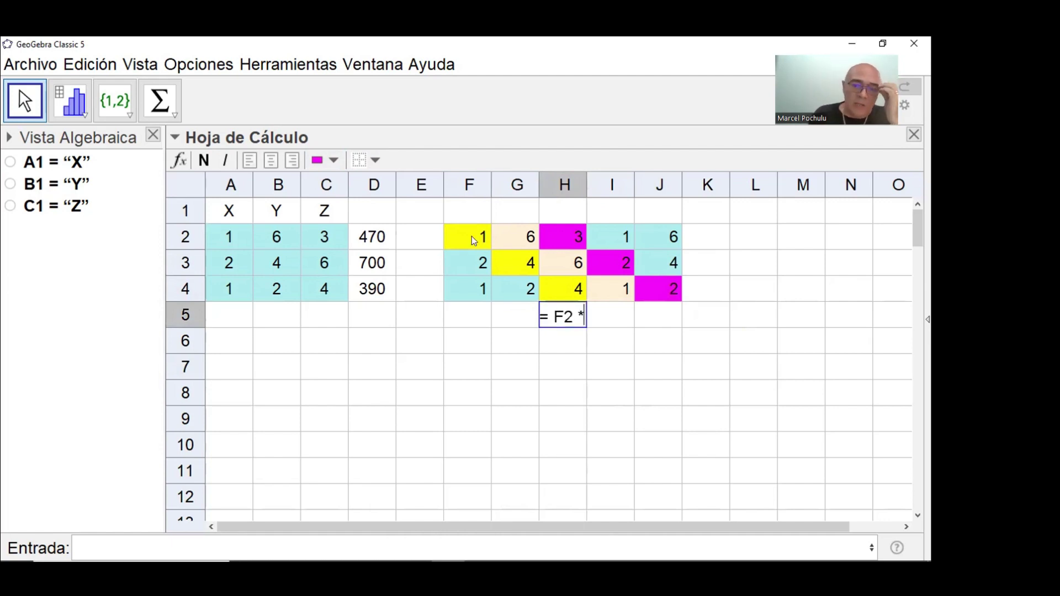
click(516, 263)
text(*)
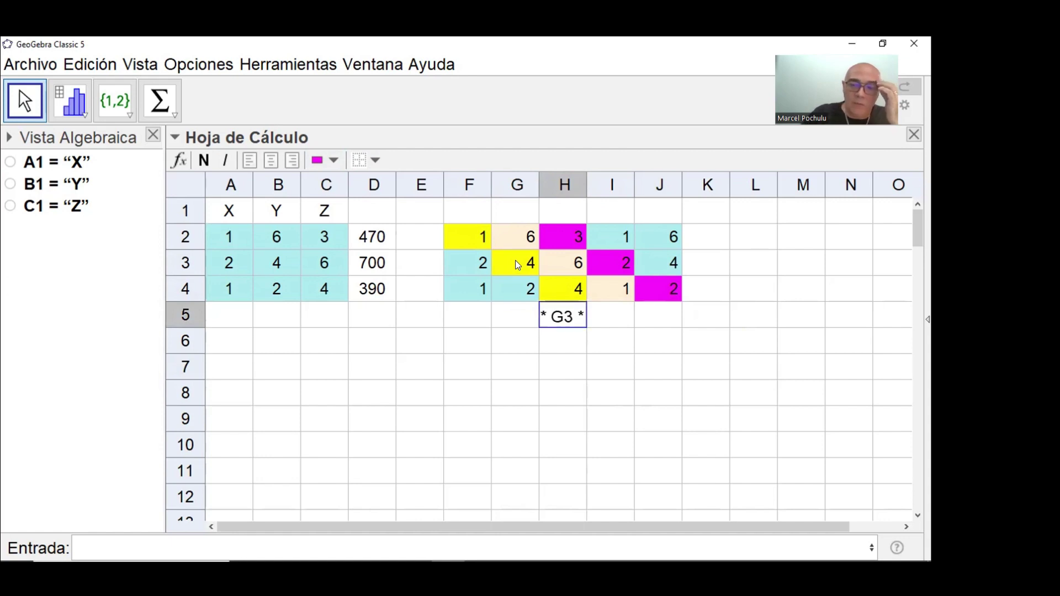
click(562, 285)
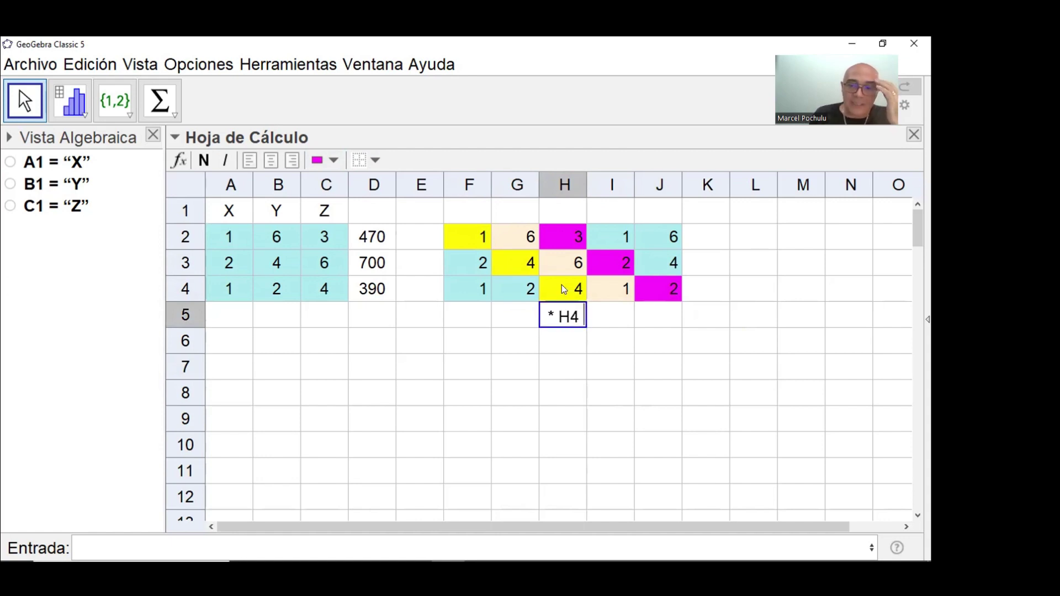
key(Return)
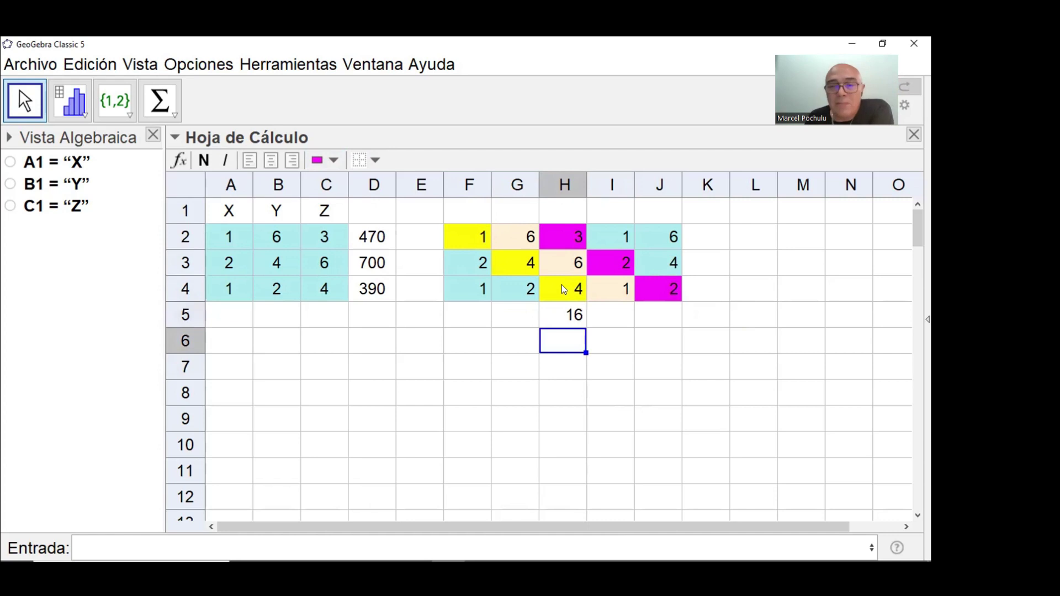
Extend the diagonal product formula from H5 across to I5 and J5.
click(570, 321)
drag(583, 326, 643, 320)
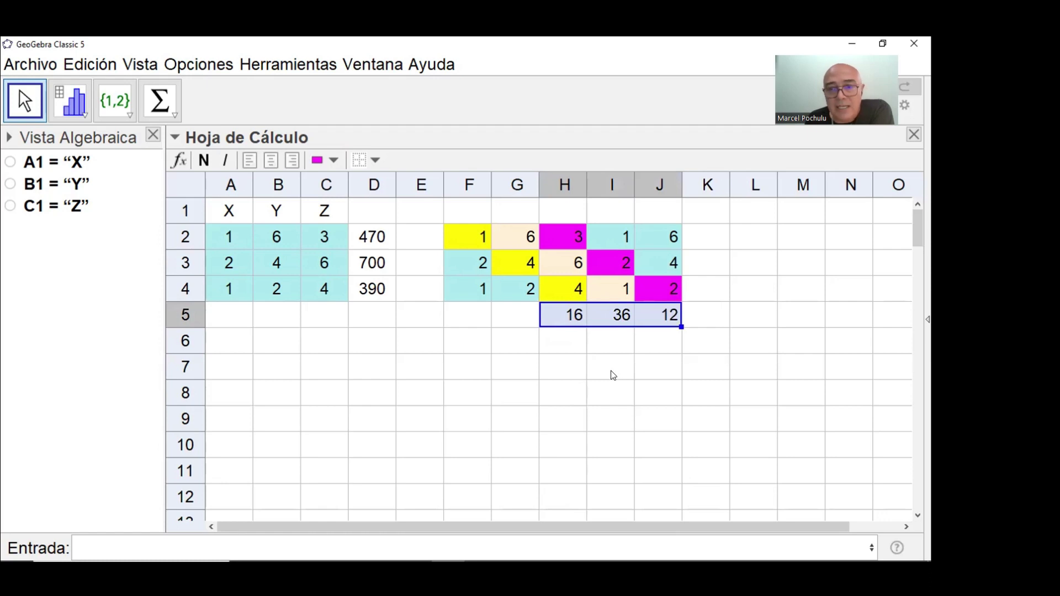
click(611, 372)
Examine how the yellow diagonal cells F2, G3 and H4 feed the products in row 5.
click(621, 323)
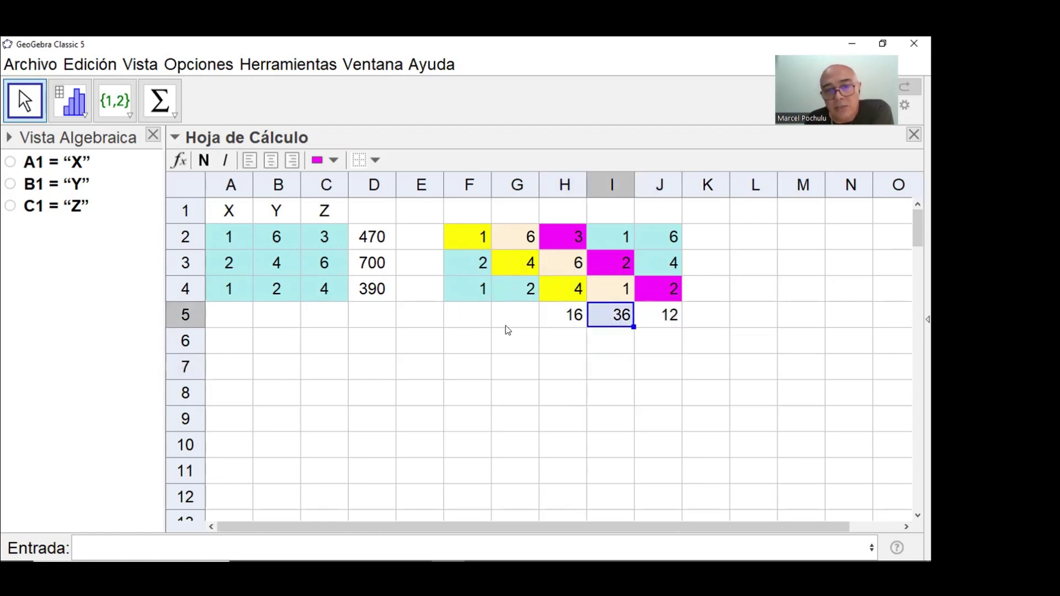
click(473, 238)
click(518, 254)
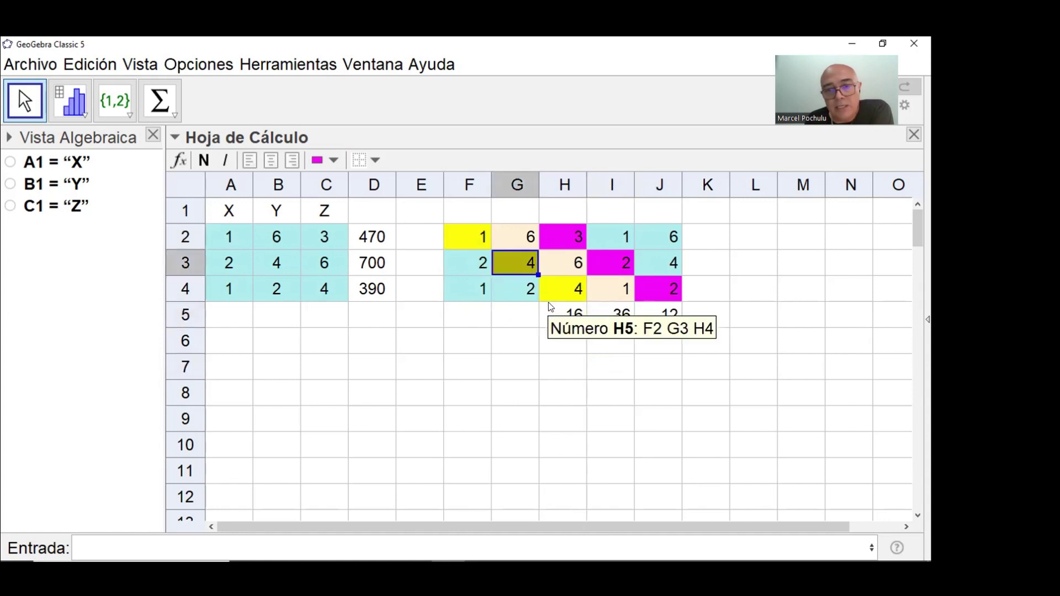
click(557, 290)
click(473, 237)
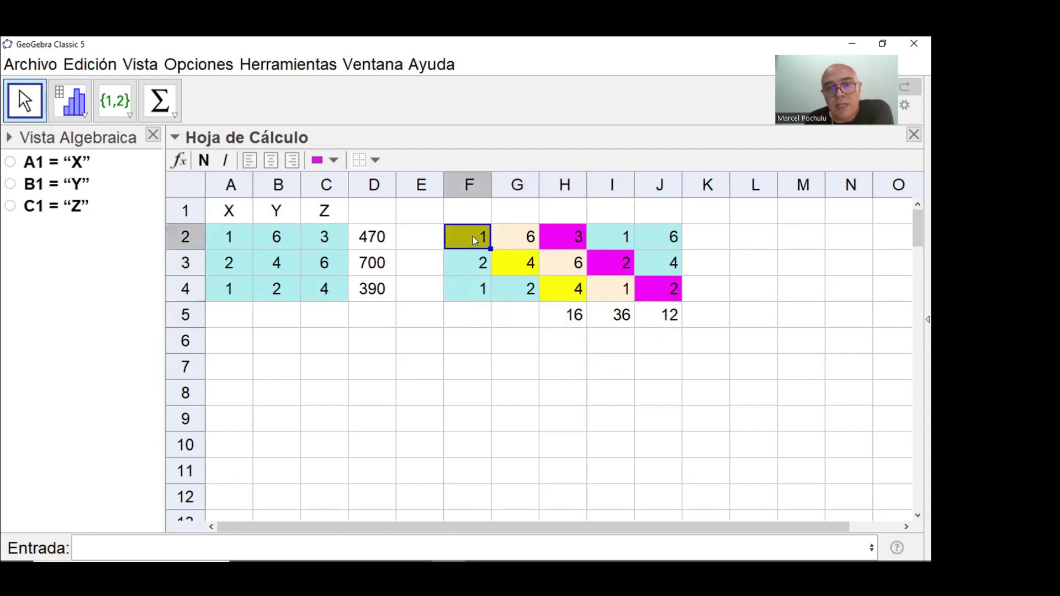
click(517, 264)
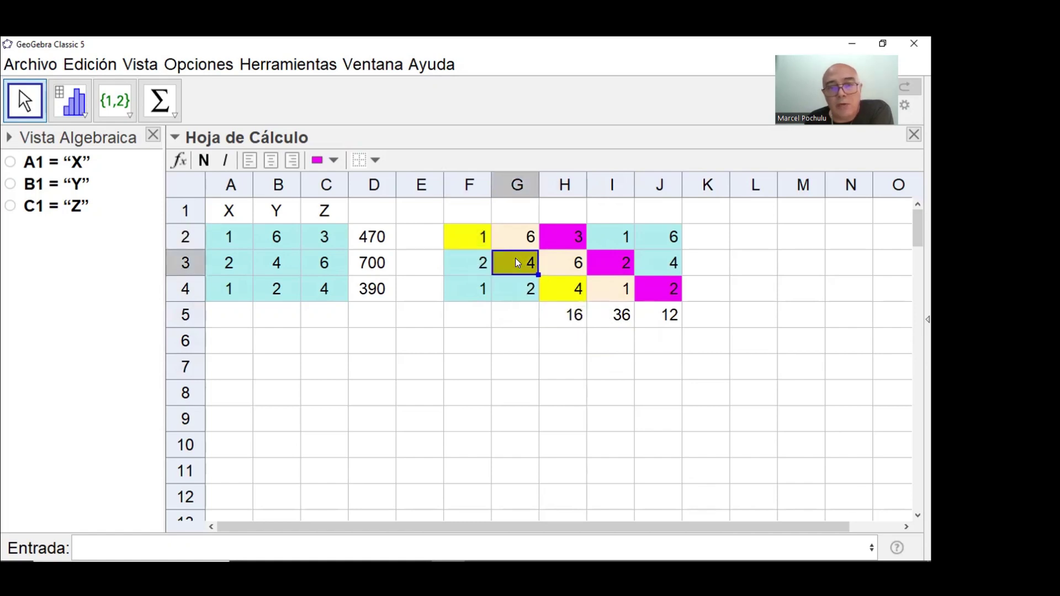
click(564, 289)
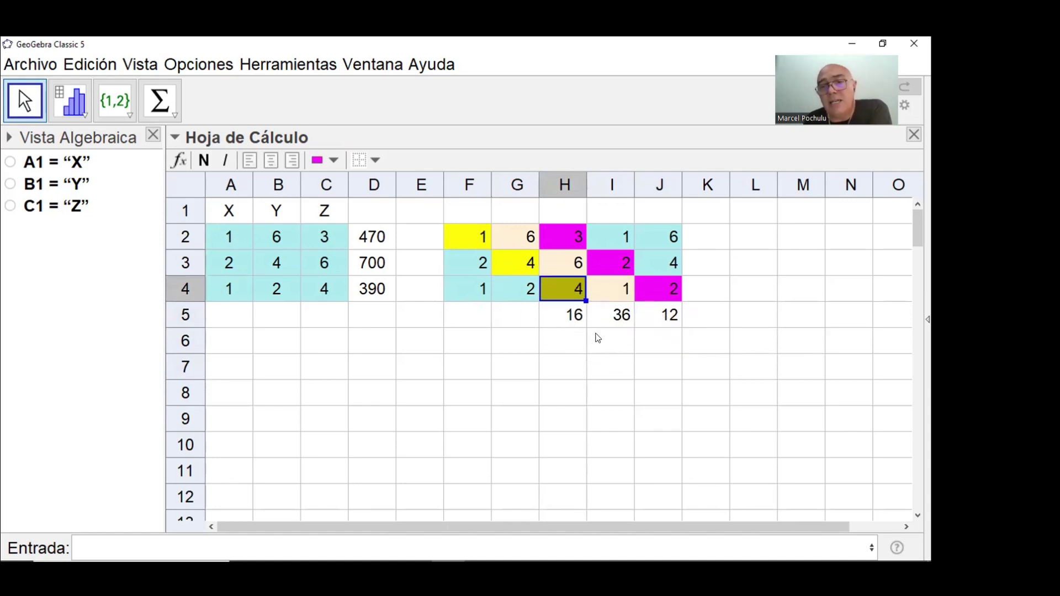
mouse_move(619, 325)
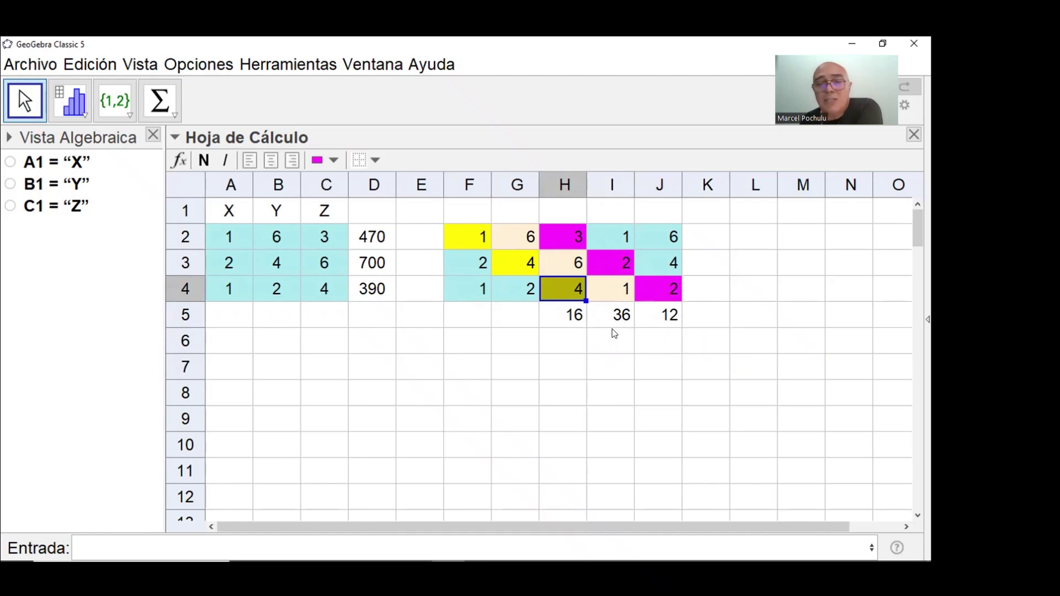
Fill the middle diagonal product cell, I5, with orange.
click(612, 316)
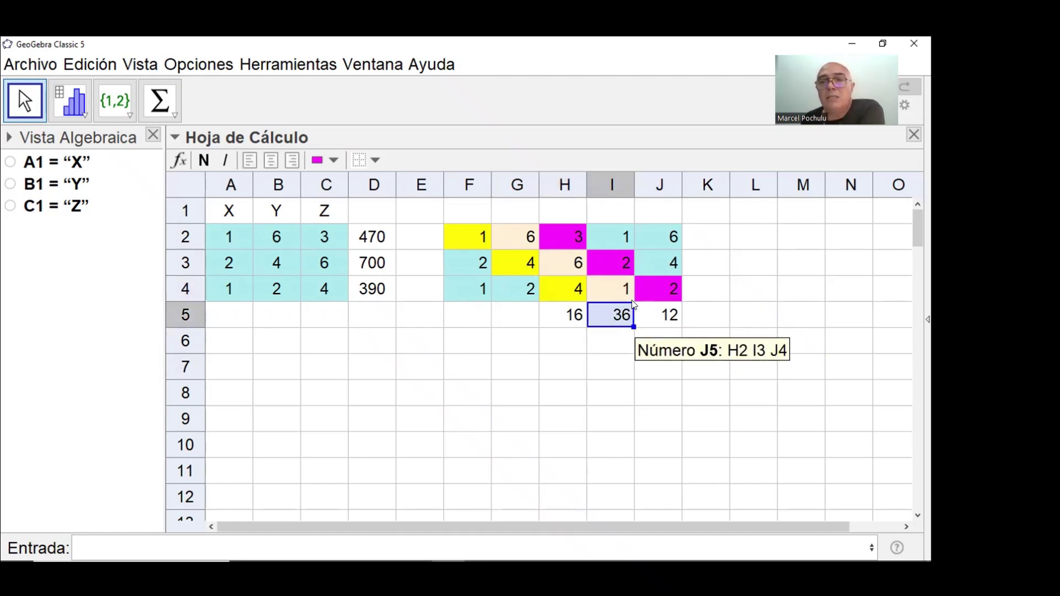
mouse_move(619, 329)
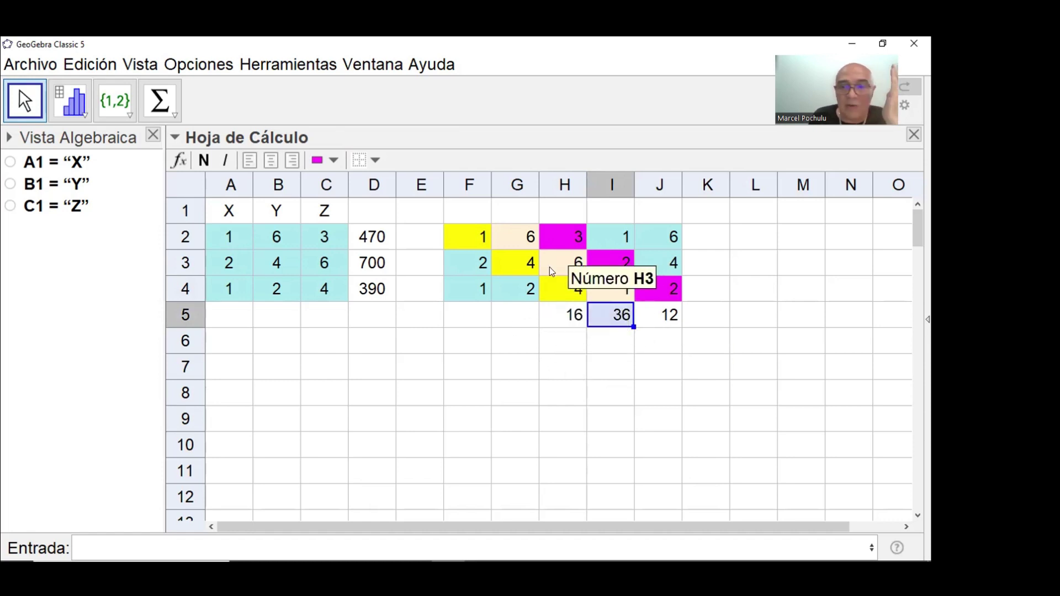
click(334, 160)
click(332, 202)
Fill the first ascending diagonal, cells H2, G3 and F4, with the same orange.
click(548, 233)
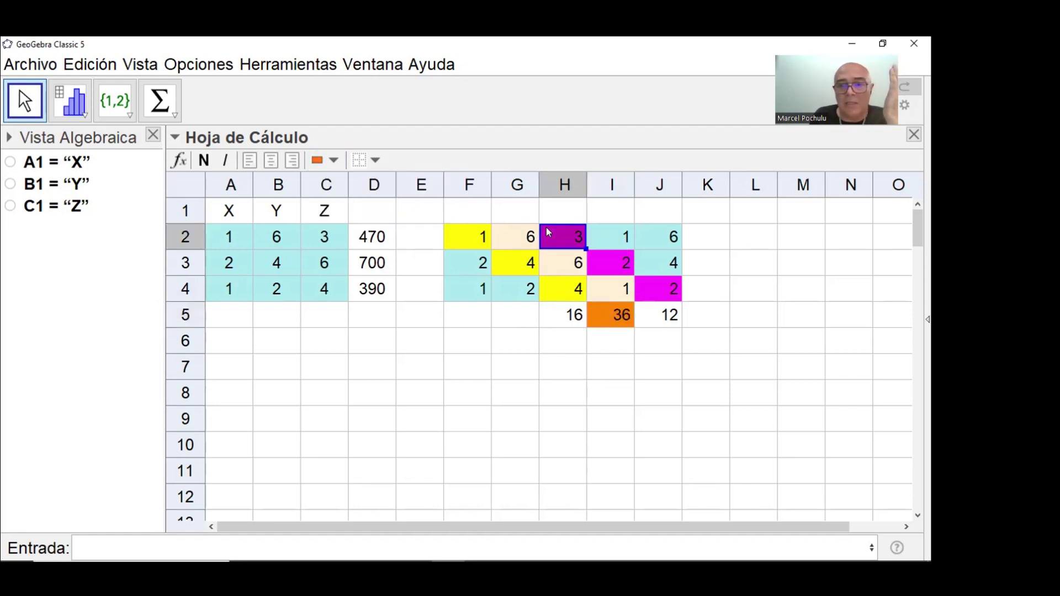
click(316, 160)
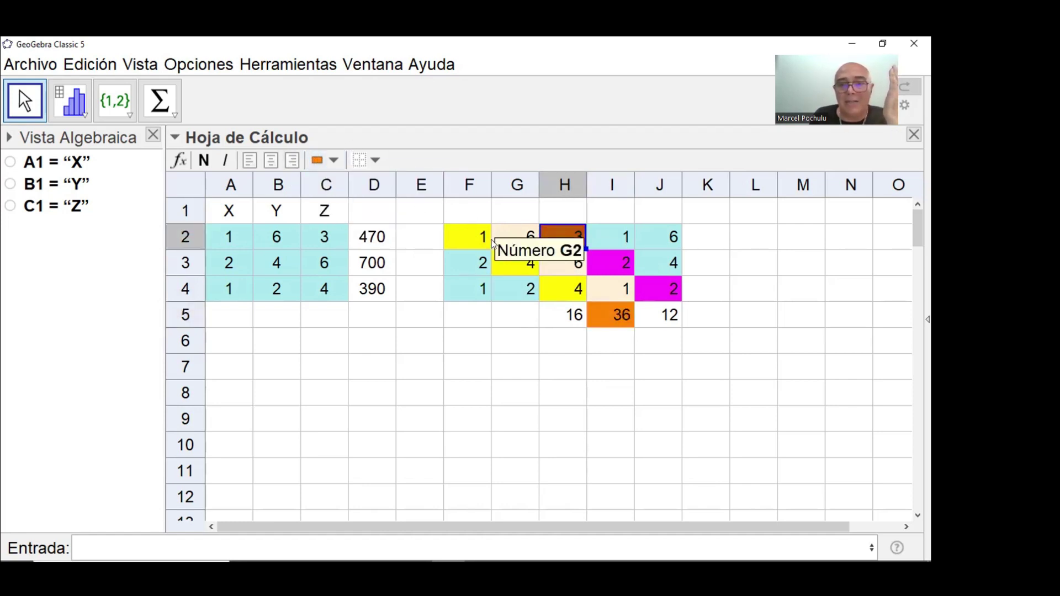
click(508, 264)
click(316, 160)
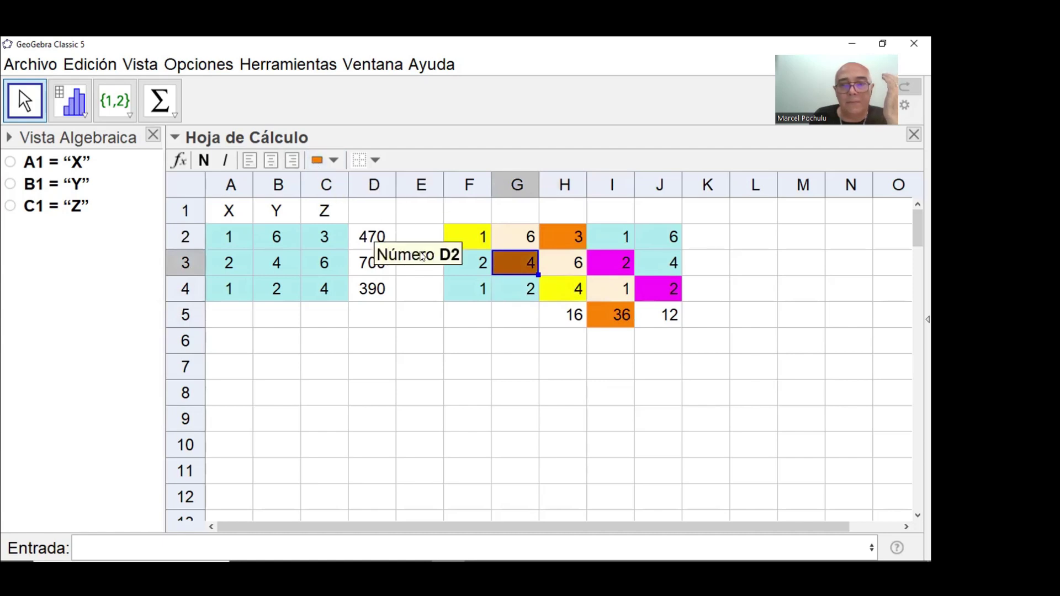
click(464, 288)
click(316, 160)
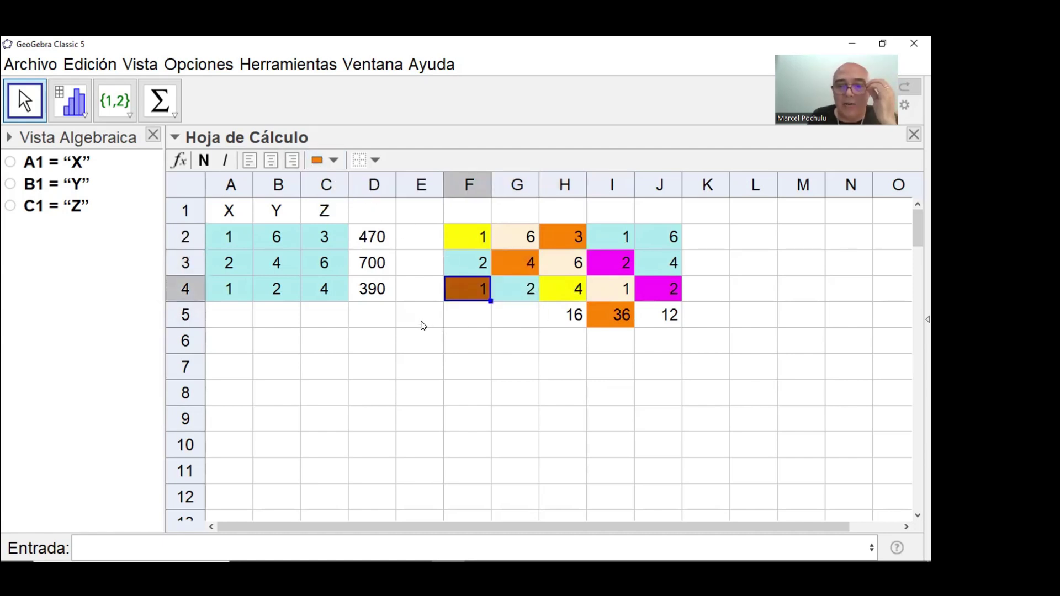
Enter in E5 the product of the first ascending diagonal, =H2*G3*F4.
click(417, 321)
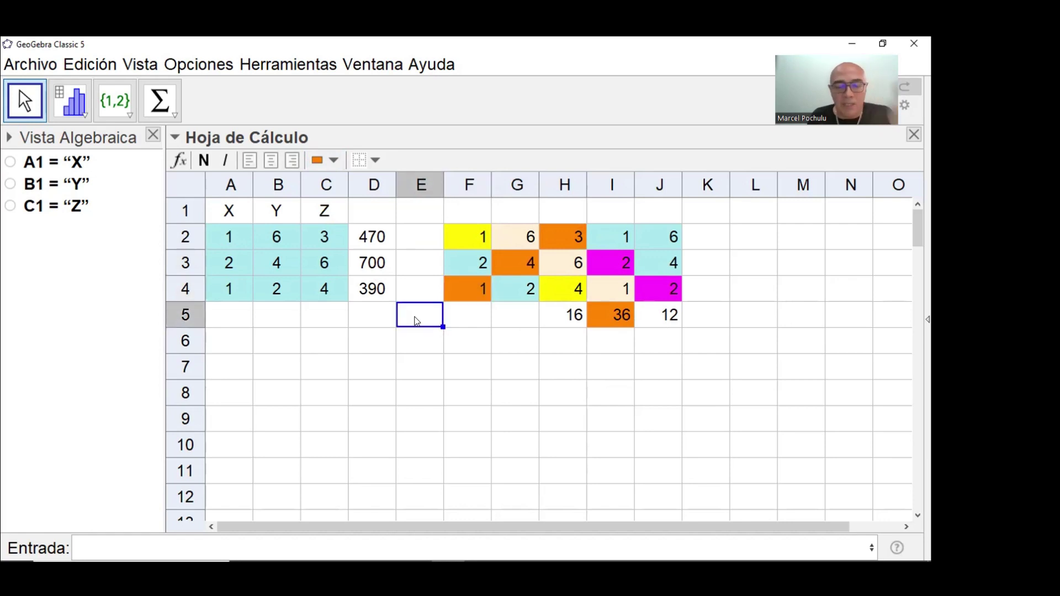
text(=)
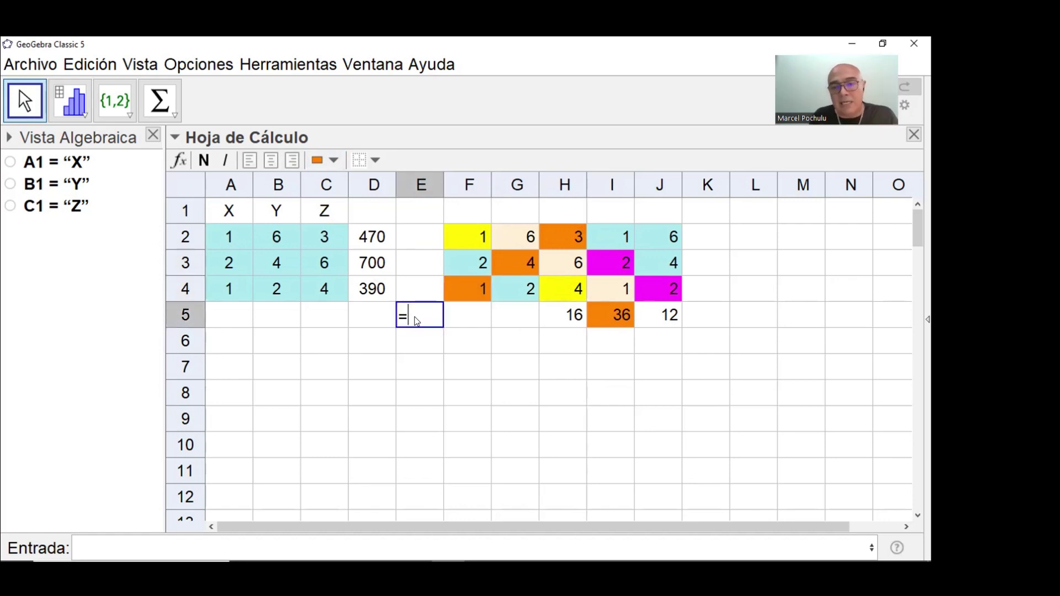
click(567, 233)
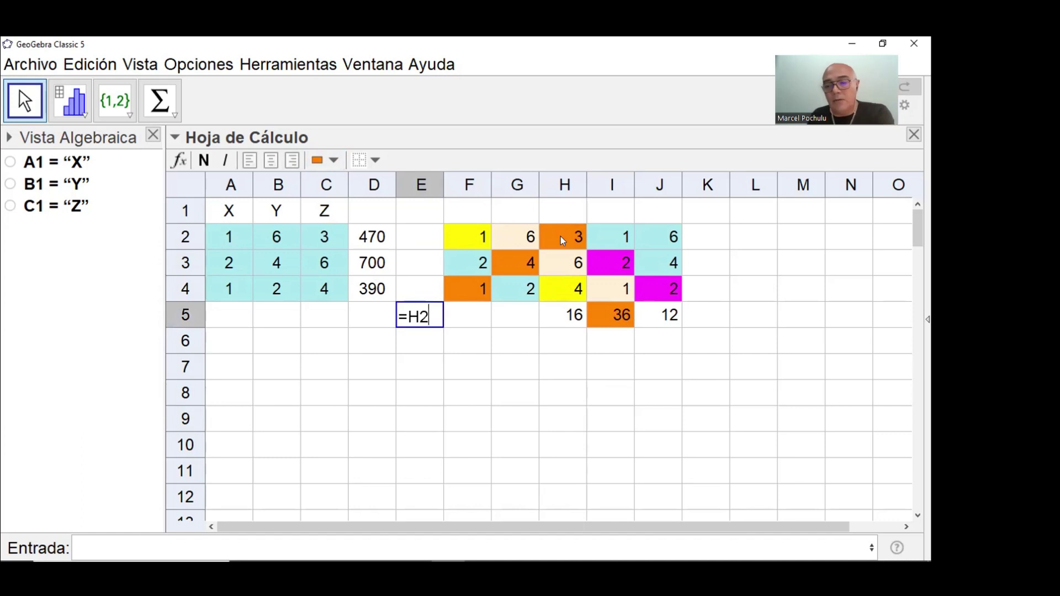
text(*)
click(528, 266)
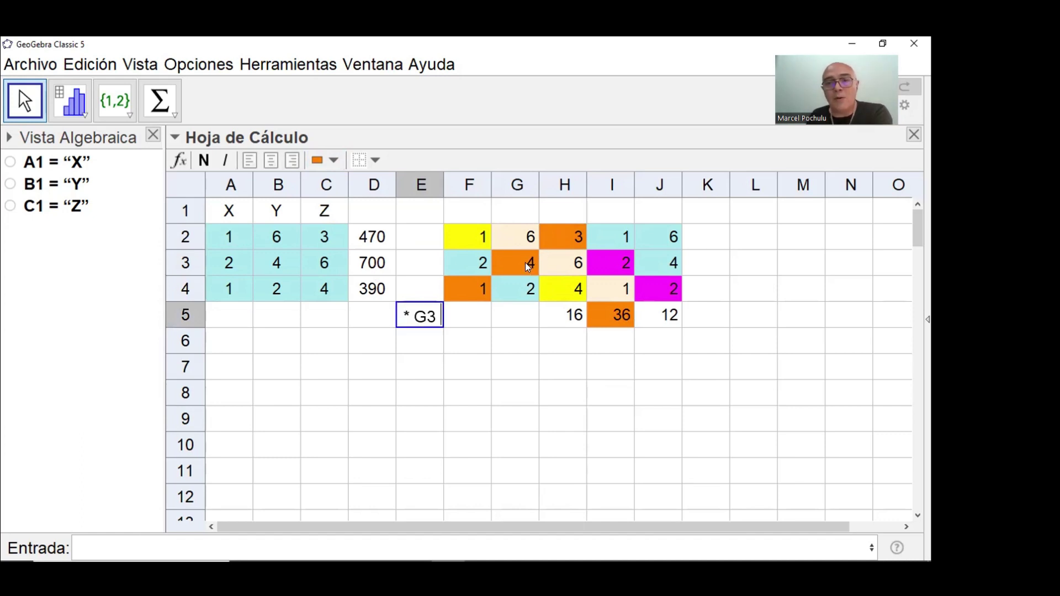
text(*)
click(472, 288)
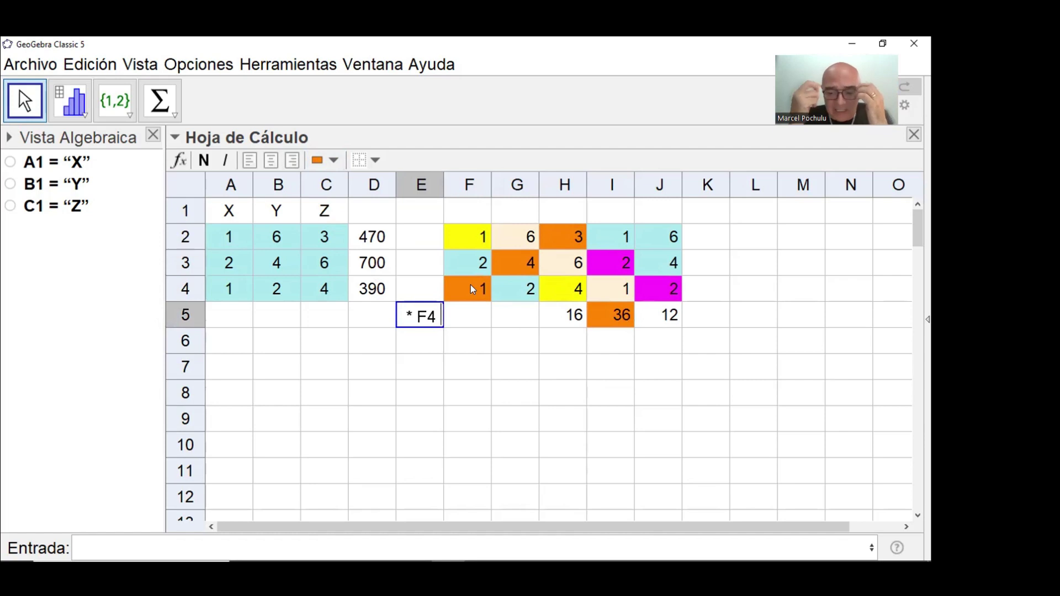
key(Return)
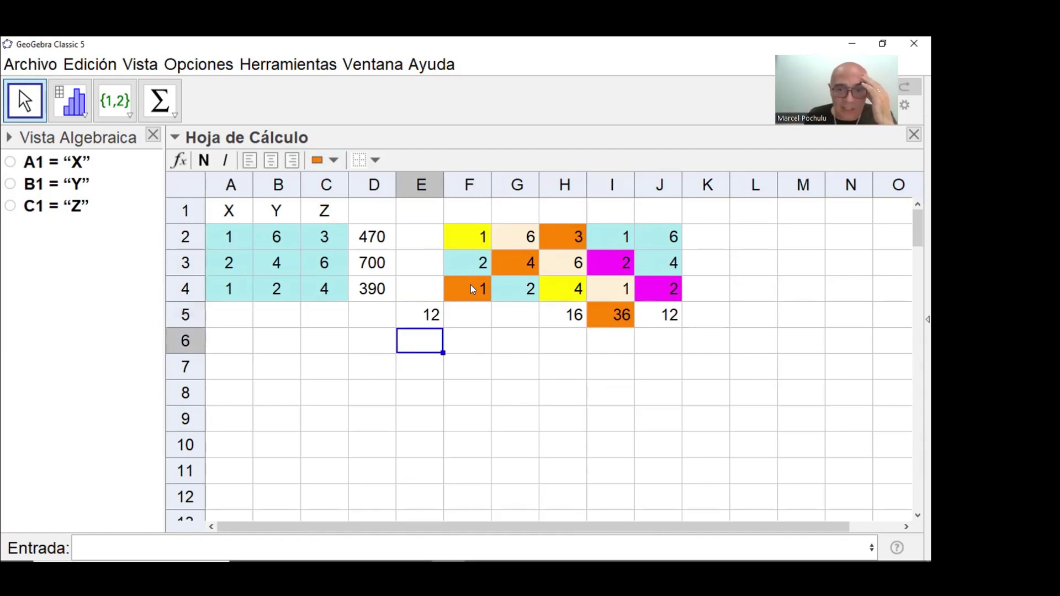
Extend the ascending diagonal product formula from E5 across to F5 and G5.
click(429, 319)
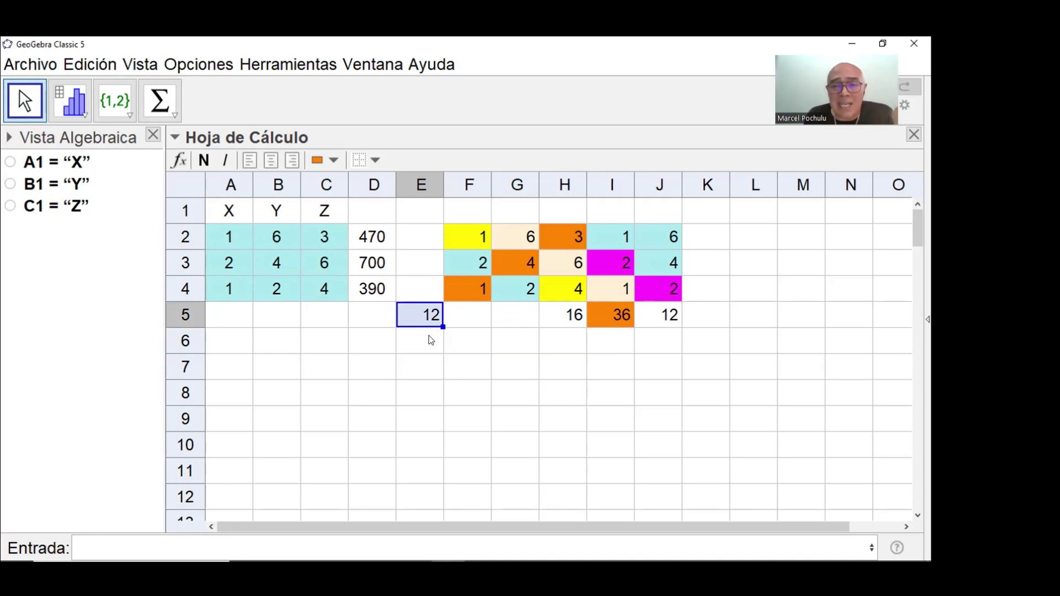
drag(442, 324, 497, 322)
click(470, 381)
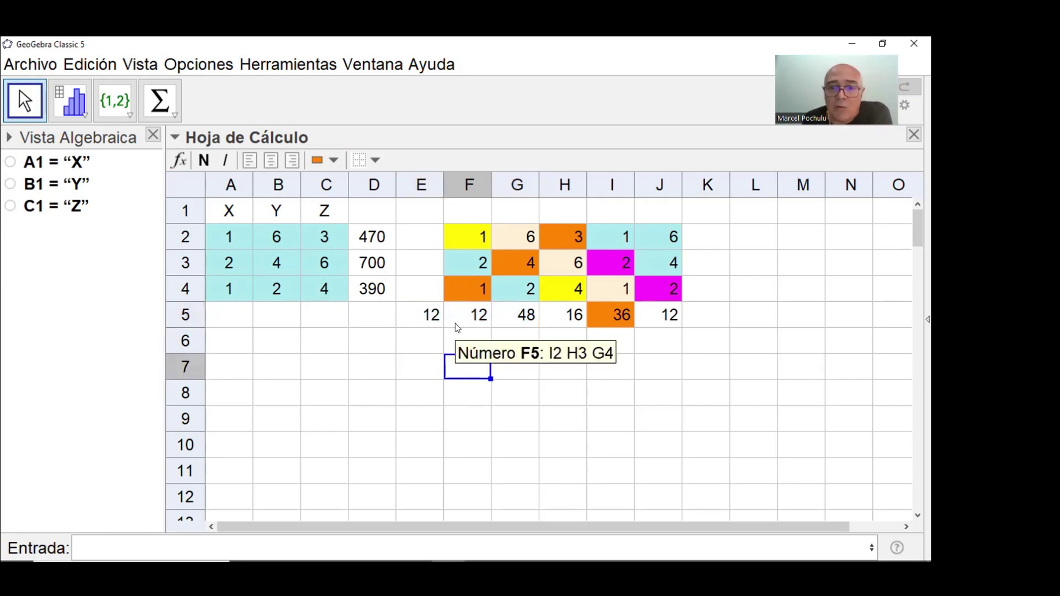
Examine how the ascending diagonals starting at I2 and J2 feed the products in F5 and G5.
click(429, 316)
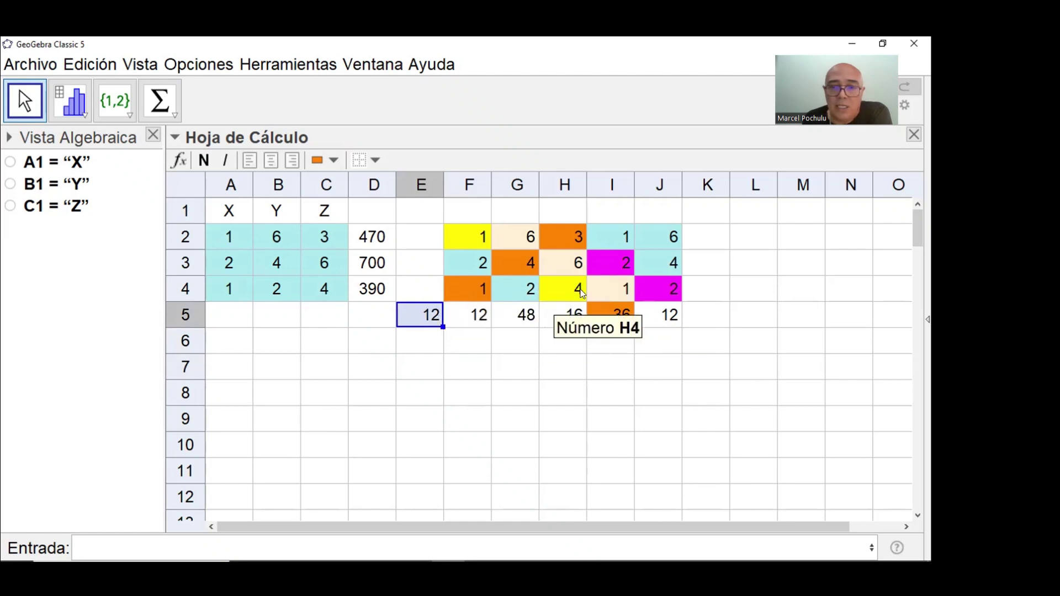
click(621, 245)
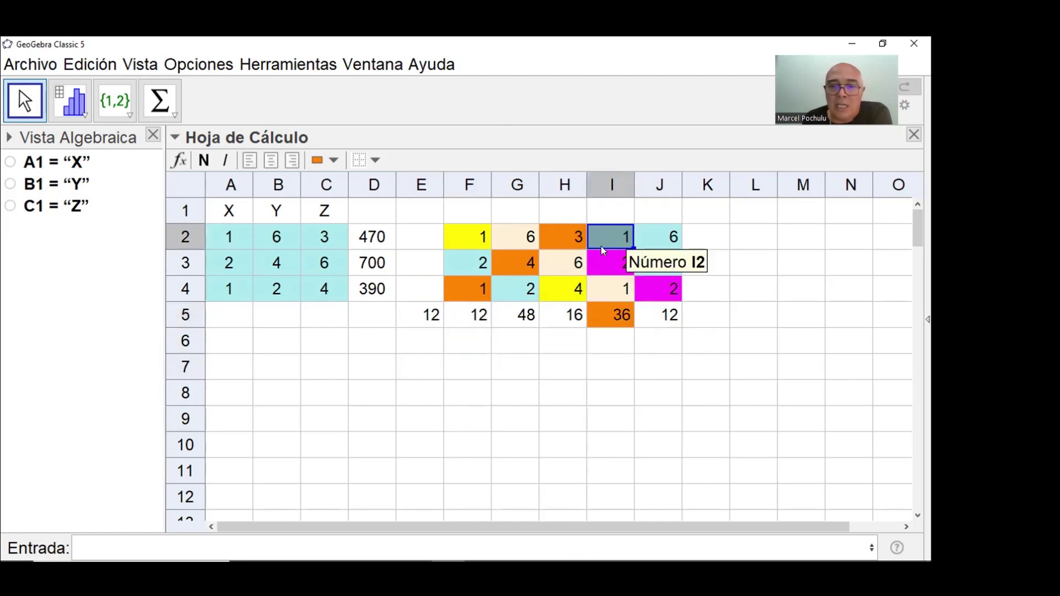
click(571, 262)
click(521, 290)
click(472, 319)
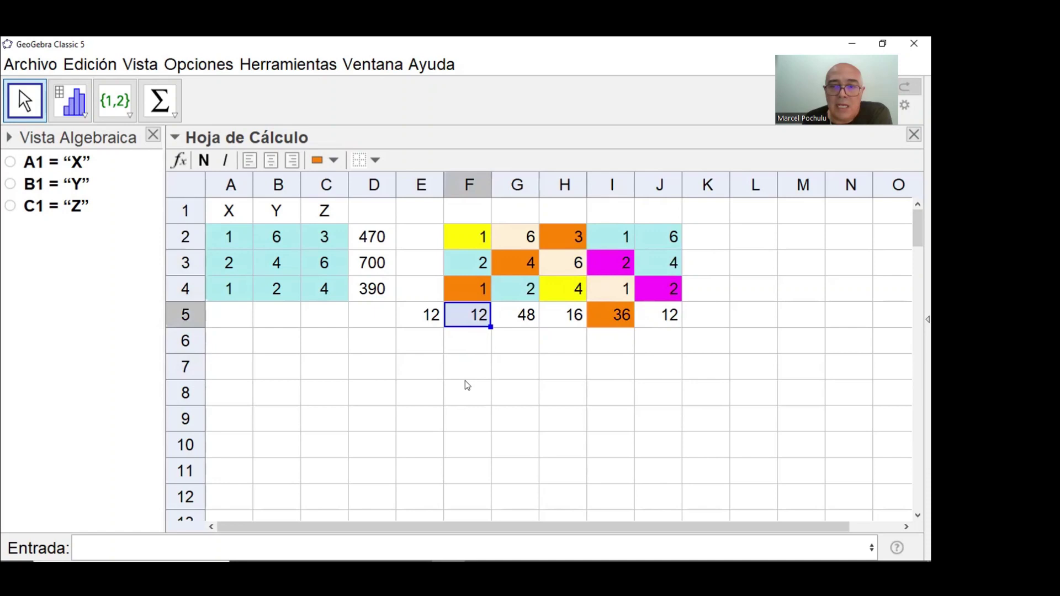
click(665, 242)
click(619, 265)
click(571, 290)
click(516, 315)
Fill the ascending diagonal products, cells E5 to G5, with red.
drag(436, 317, 519, 315)
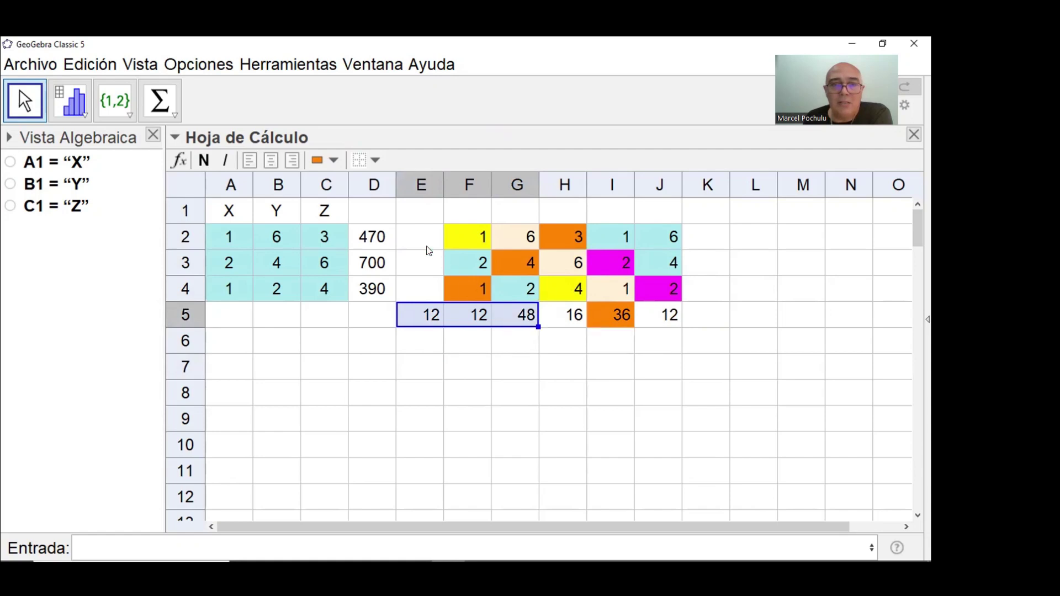
click(333, 160)
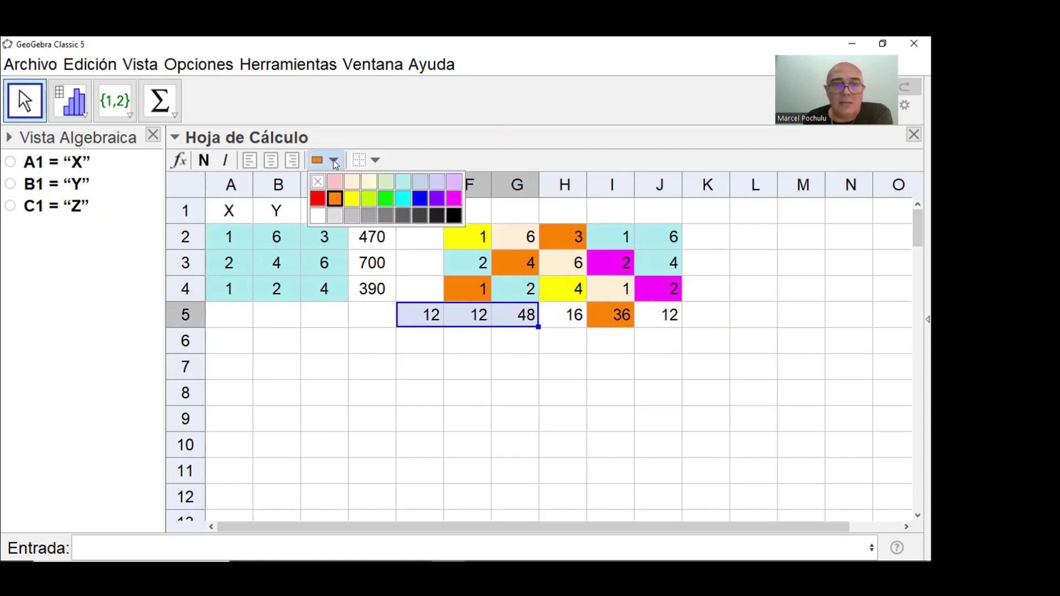
click(317, 198)
click(516, 413)
Fill the descending diagonal products, cells H5 to J5, with blue.
drag(563, 314, 665, 316)
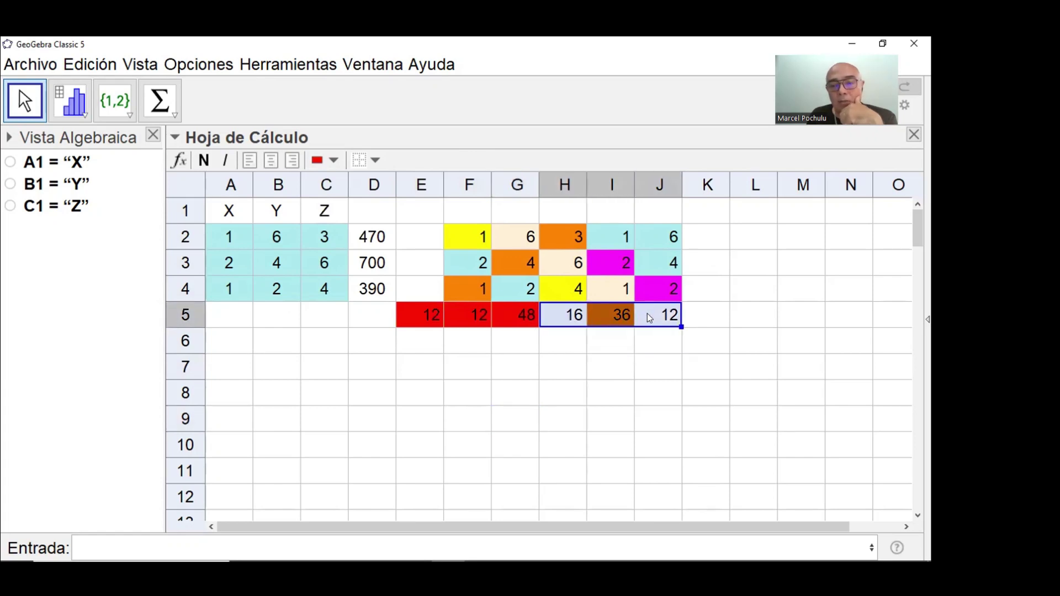
click(333, 160)
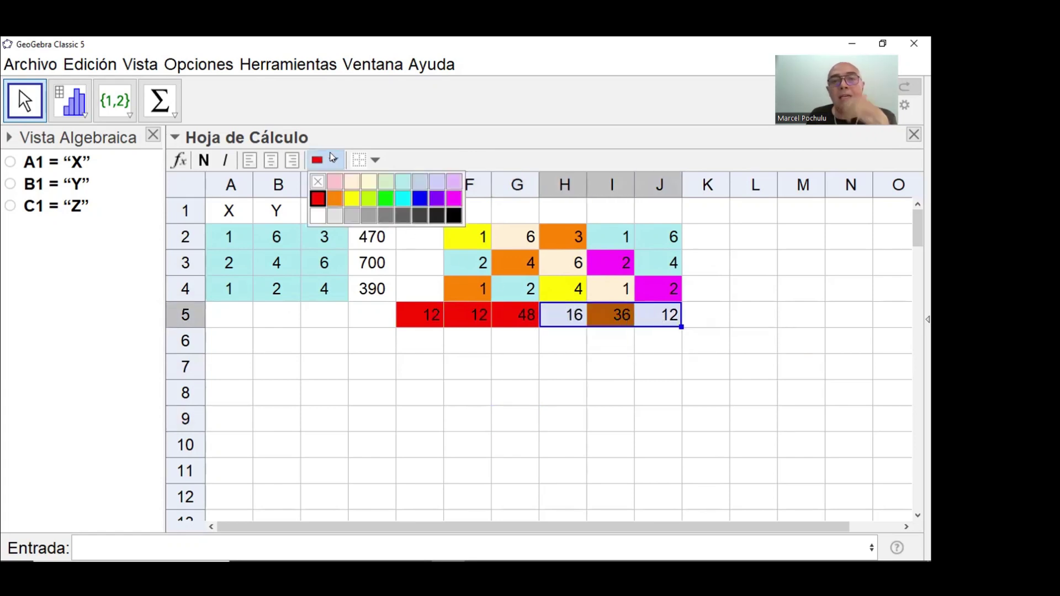
click(419, 198)
click(531, 386)
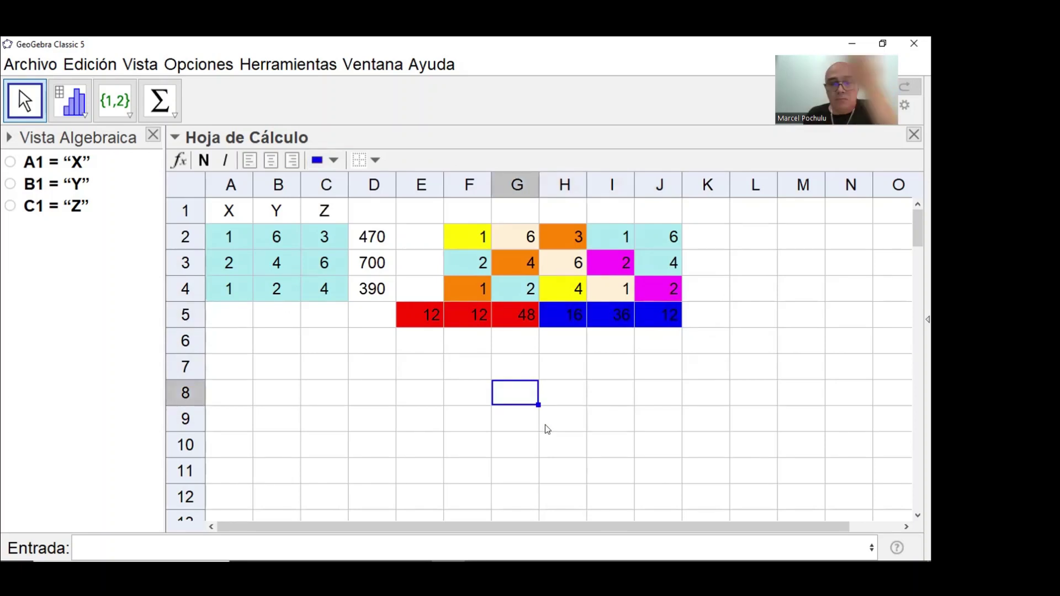
Label F7 as Det and calculate the determinant in G7 with =SUMA(H5:J5)-SUMA(E5:G5).
click(466, 364)
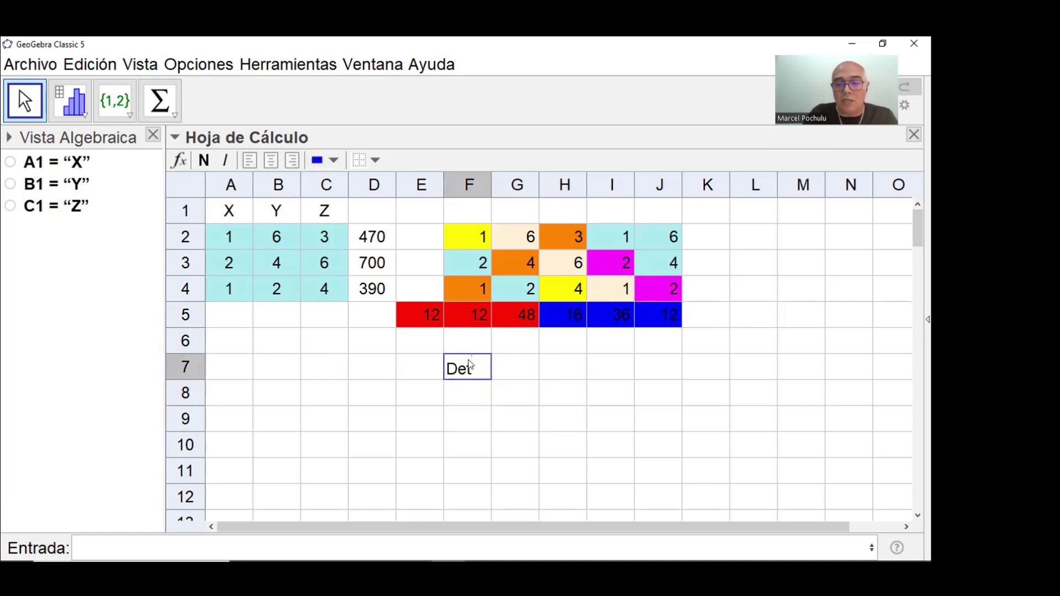
key(Tab)
text(=)
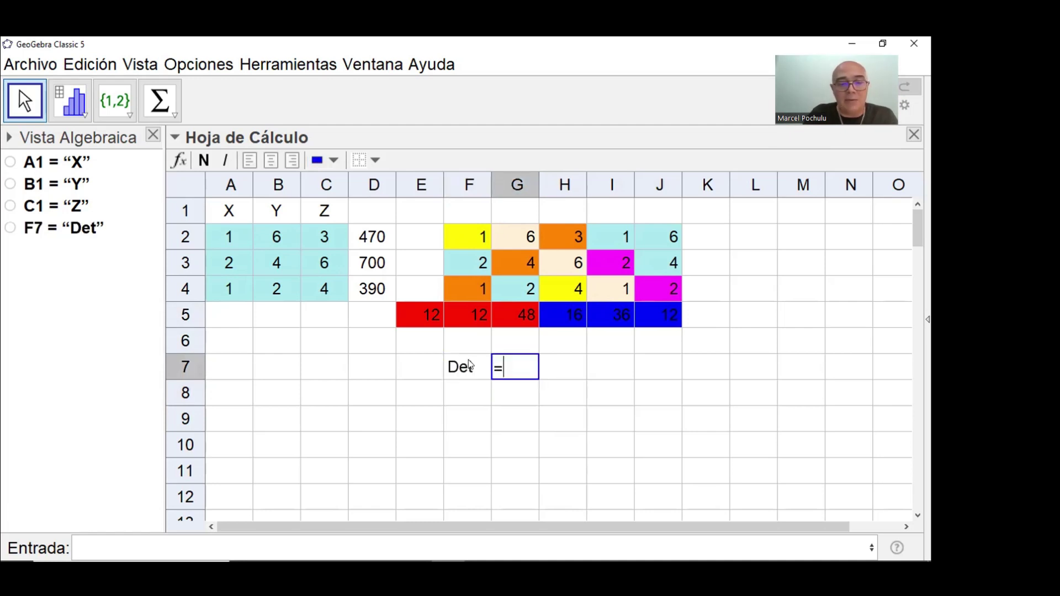
text(SUMA()
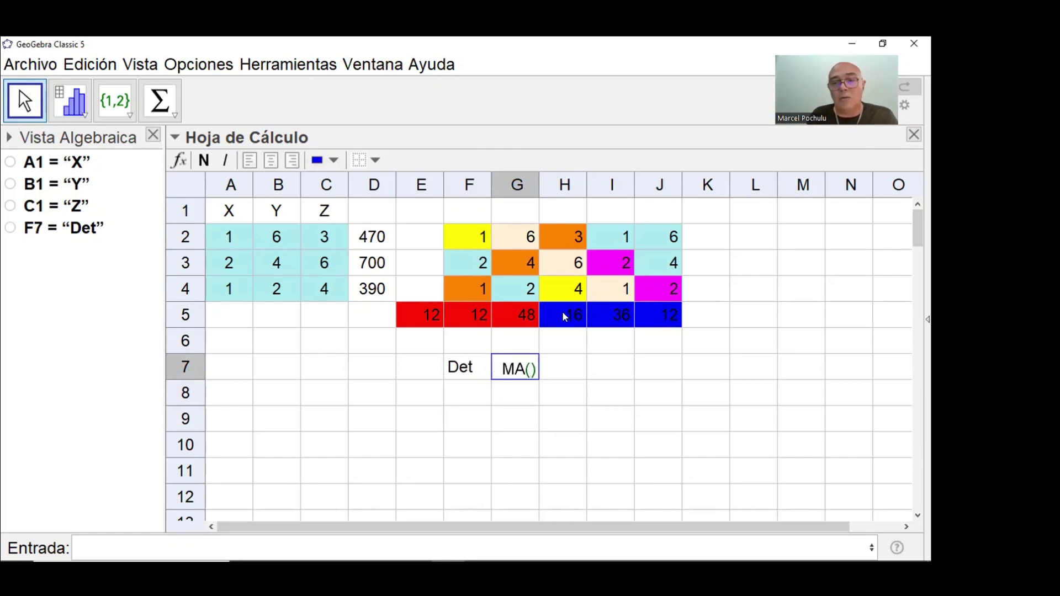
drag(562, 311, 642, 309)
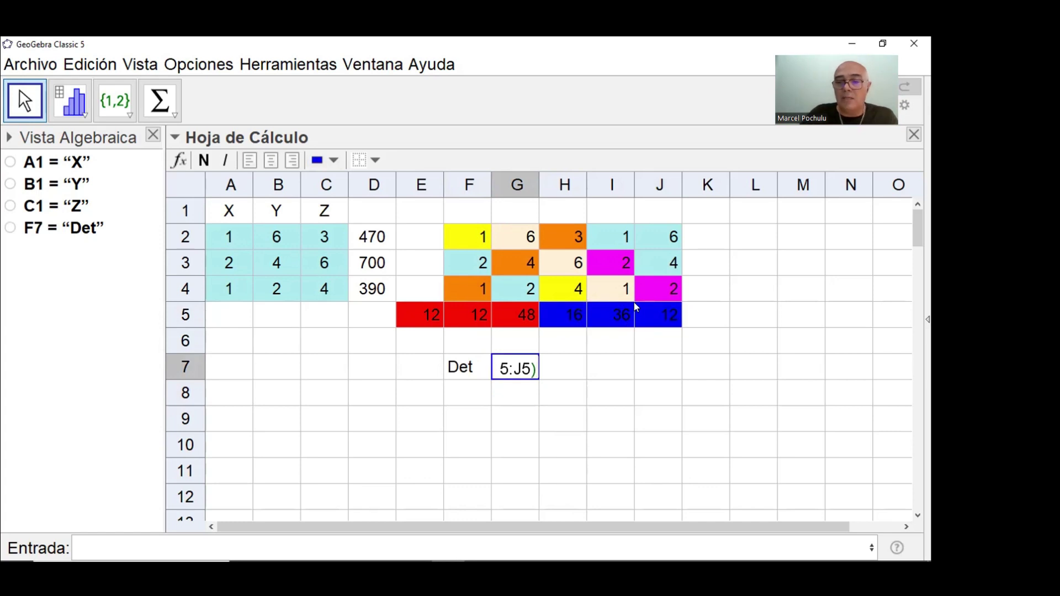
text(-SUMA()
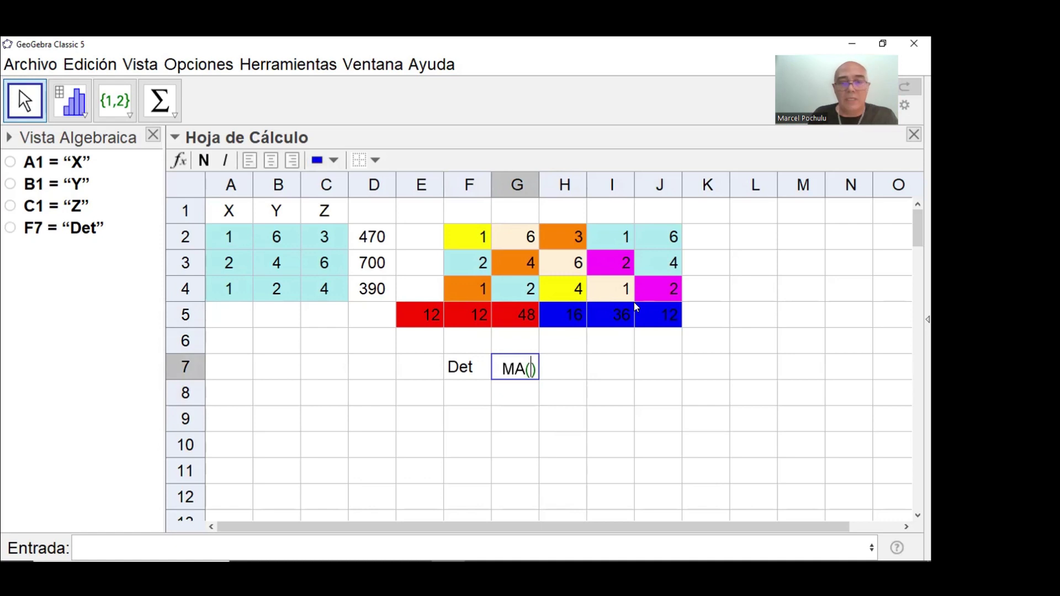
drag(411, 311, 519, 312)
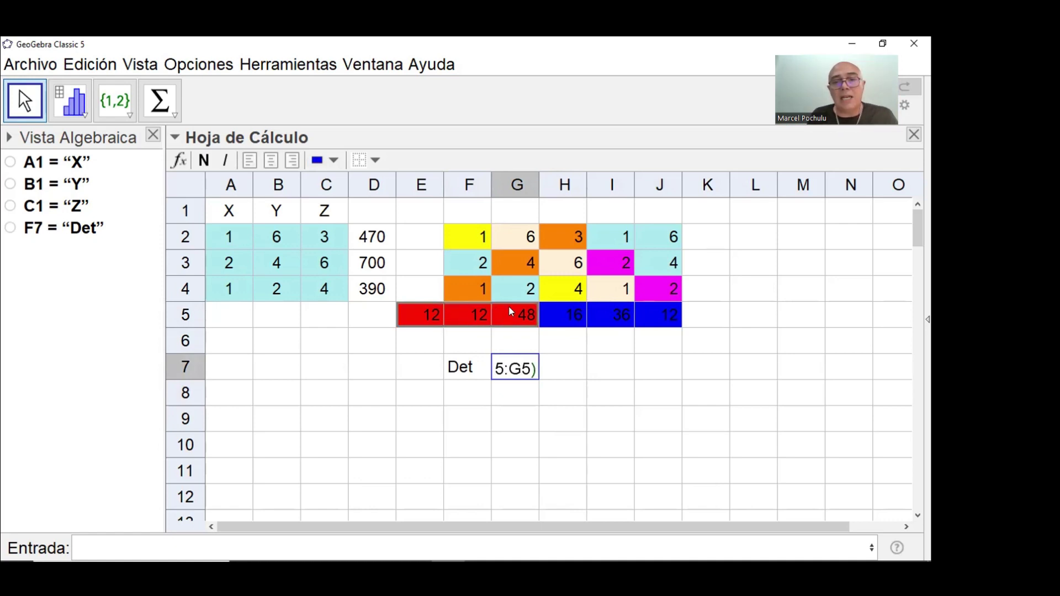
key(Return)
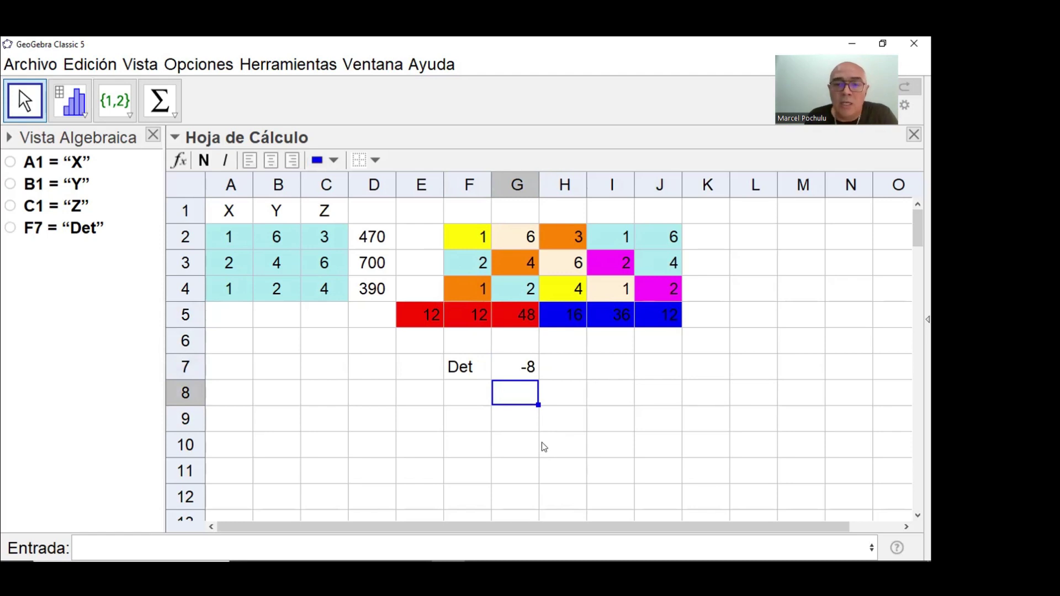
Try writing the determinant term by term in G8 as =H5+I5+J5-(E5-F5)-G5.
text(=)
click(569, 319)
text(+)
click(614, 316)
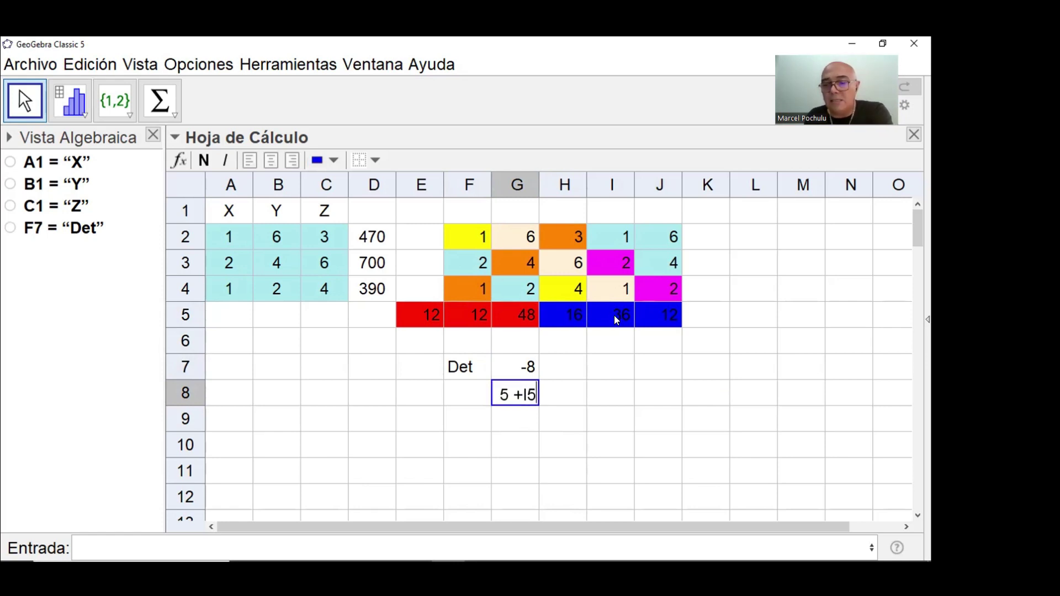
text(+)
click(670, 318)
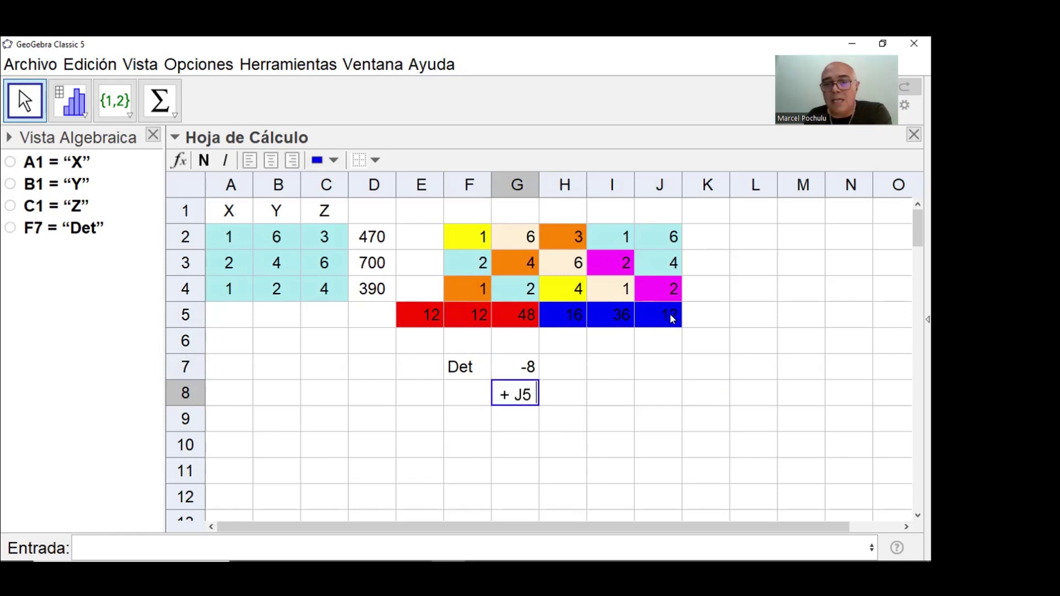
text(-)
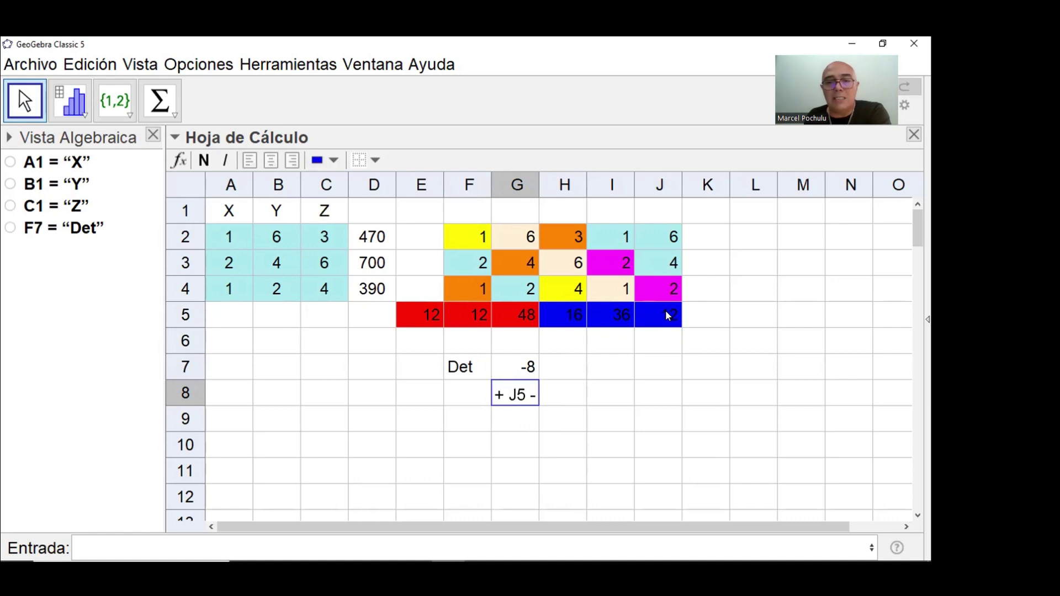
text(()
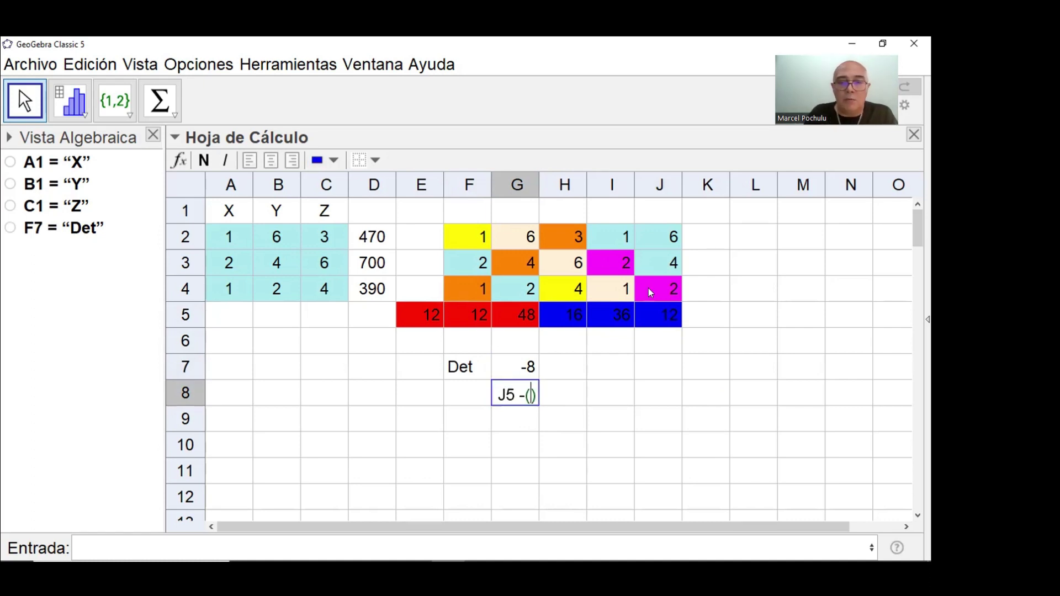
click(432, 316)
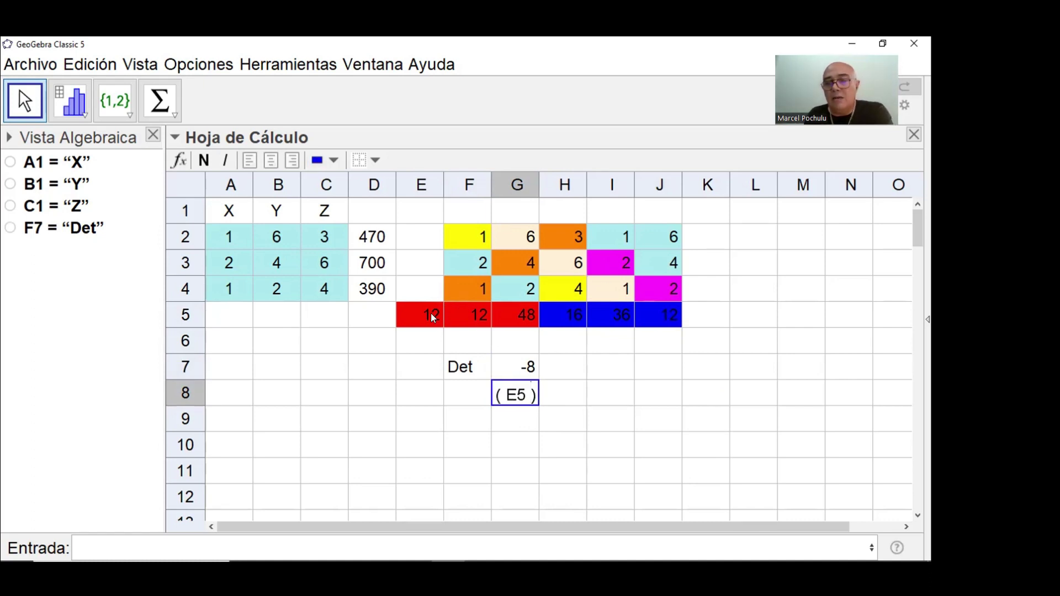
text(-)
click(460, 315)
text()-)
click(522, 310)
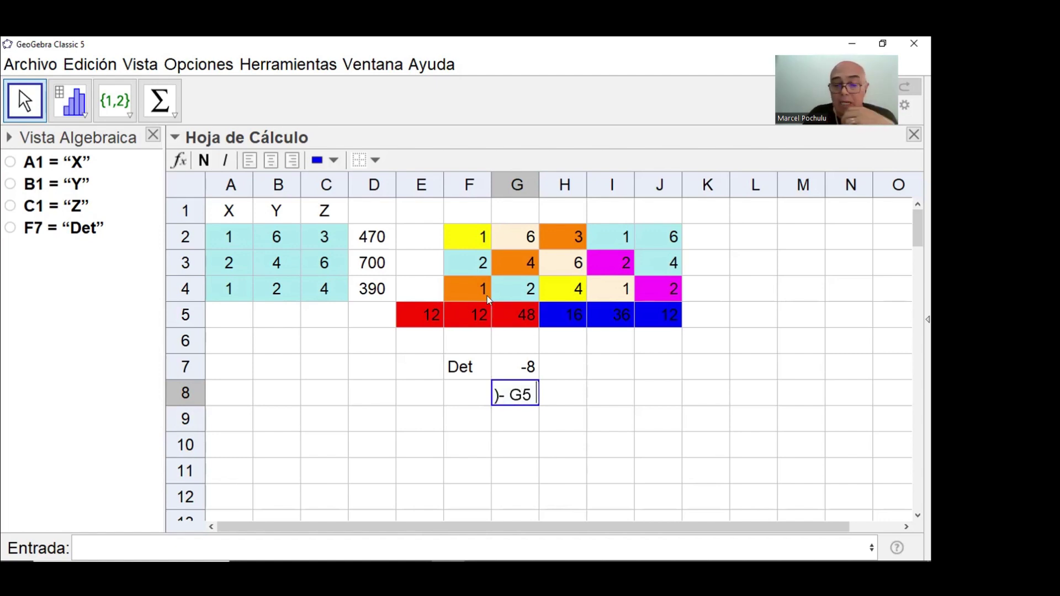
Review the terms of the term-by-term formula in G8 and clear that cell.
key(Left)
key(Left)
key(Left)
key(Left)
key(Left)
key(Left)
key(Left)
key(Left)
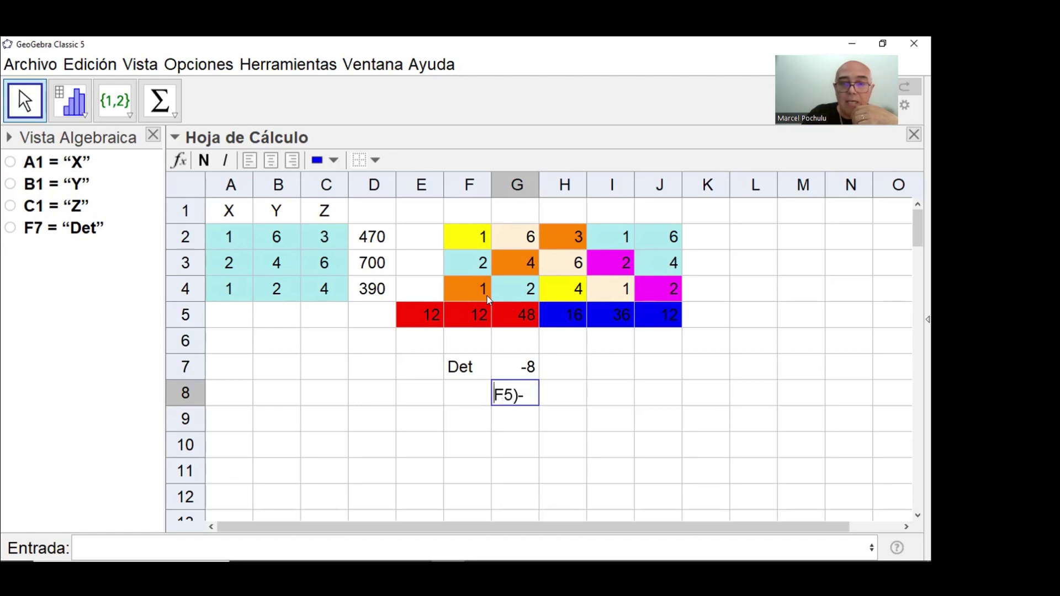
key(Left)
key(Left)
key(Left)
key(Right)
key(Right)
key(Right)
key(Right)
key(Right)
key(Right)
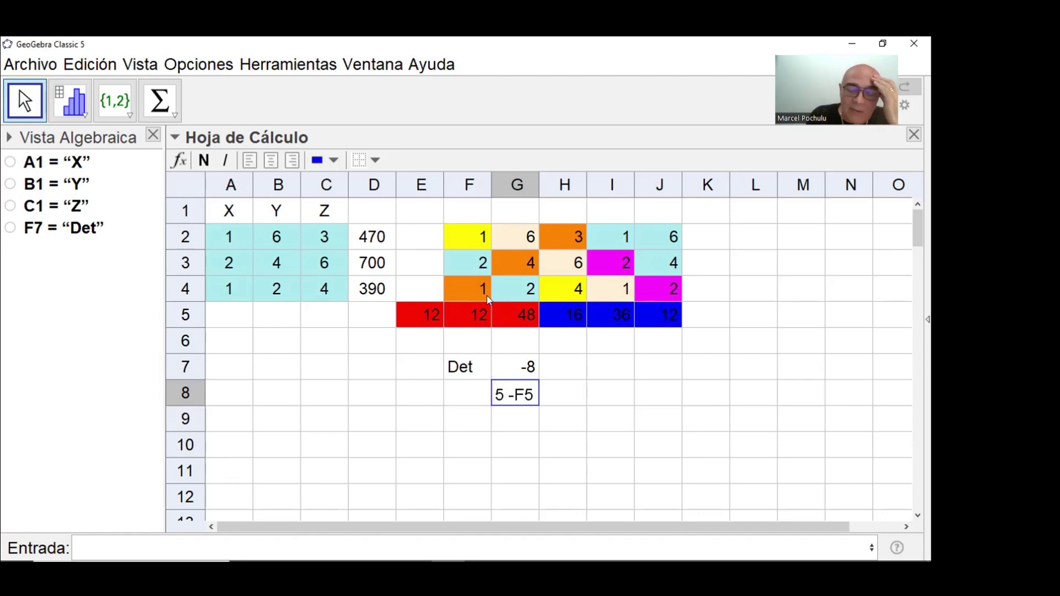
key(Return)
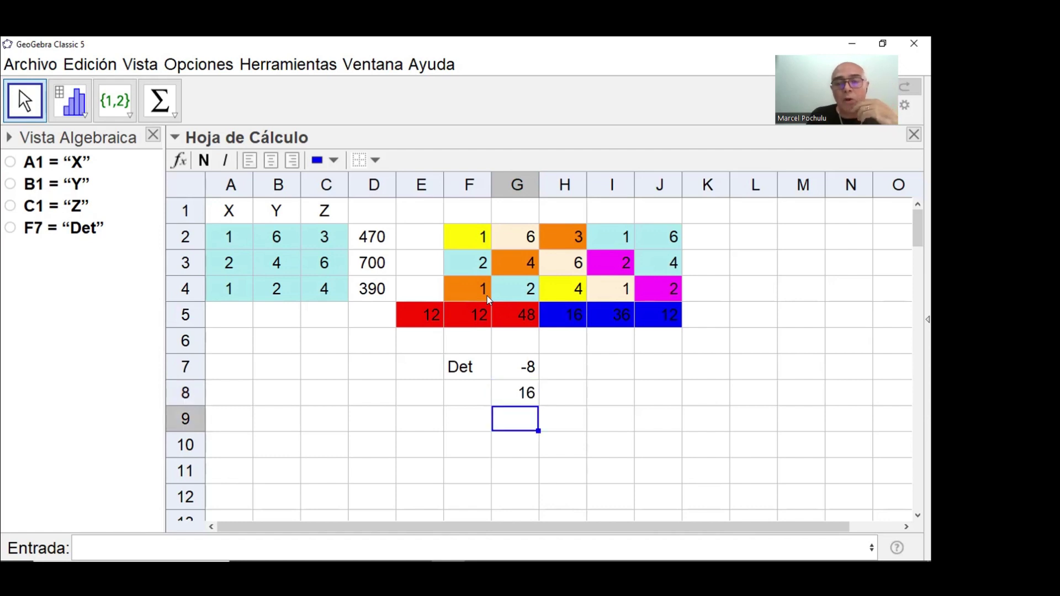
key(Up)
key(Delete)
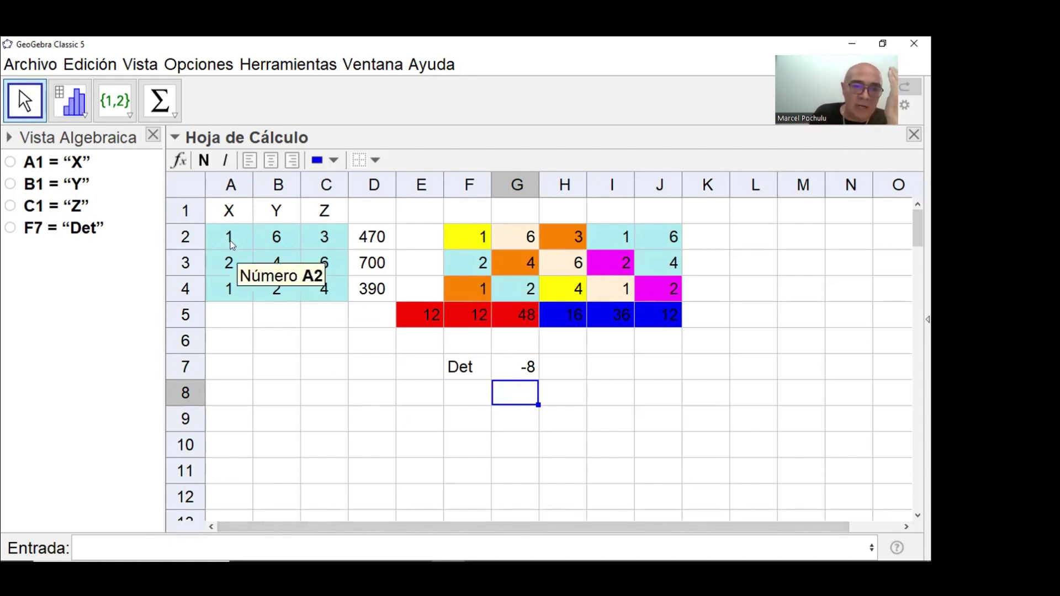
Create a matrix object from the coefficient cells A2 to C4.
drag(228, 238, 310, 282)
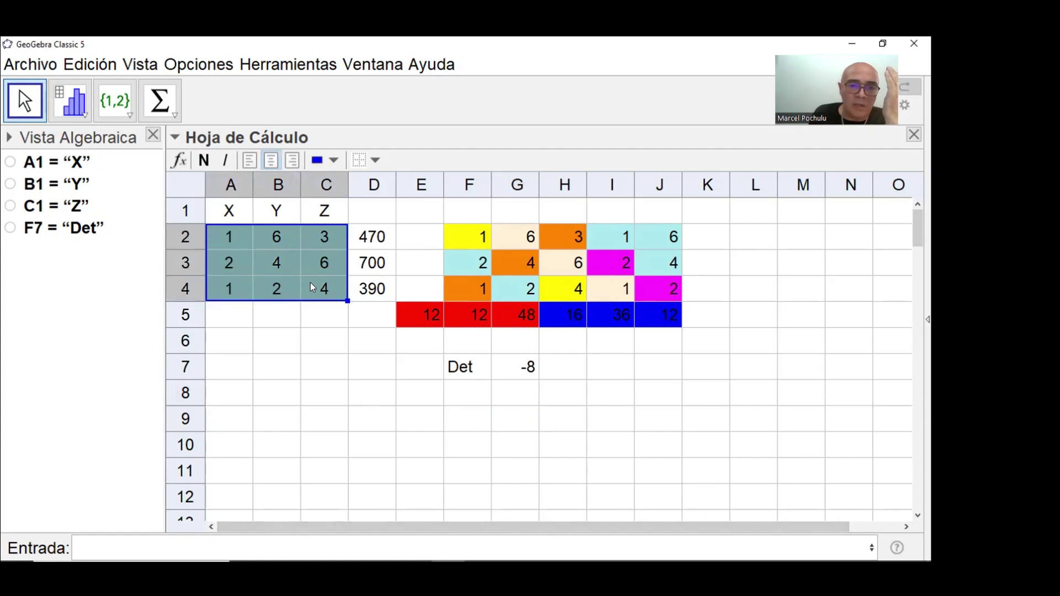
right_click(299, 263)
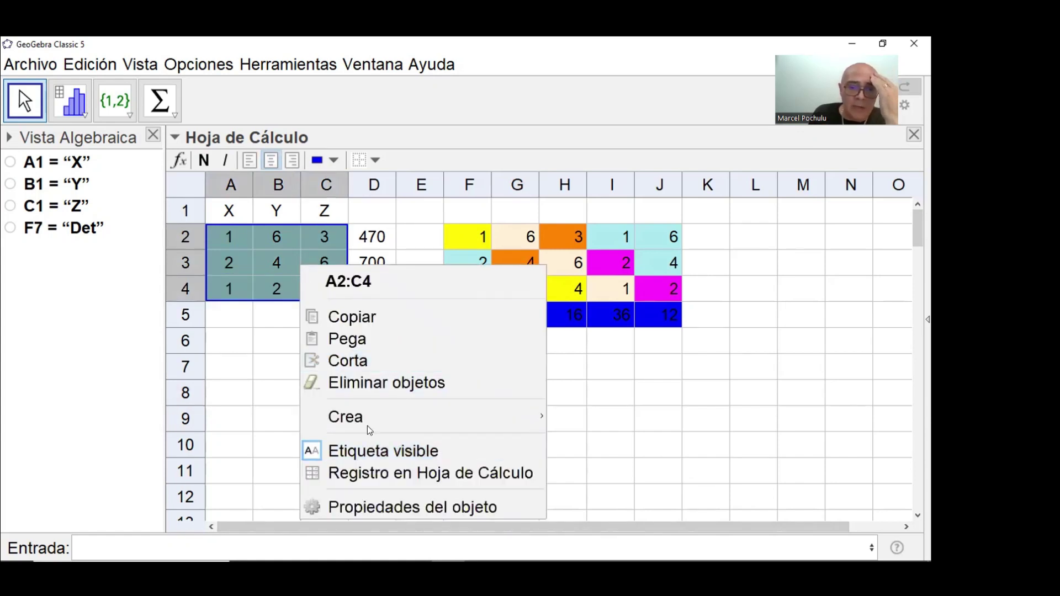
mouse_move(370, 419)
click(586, 460)
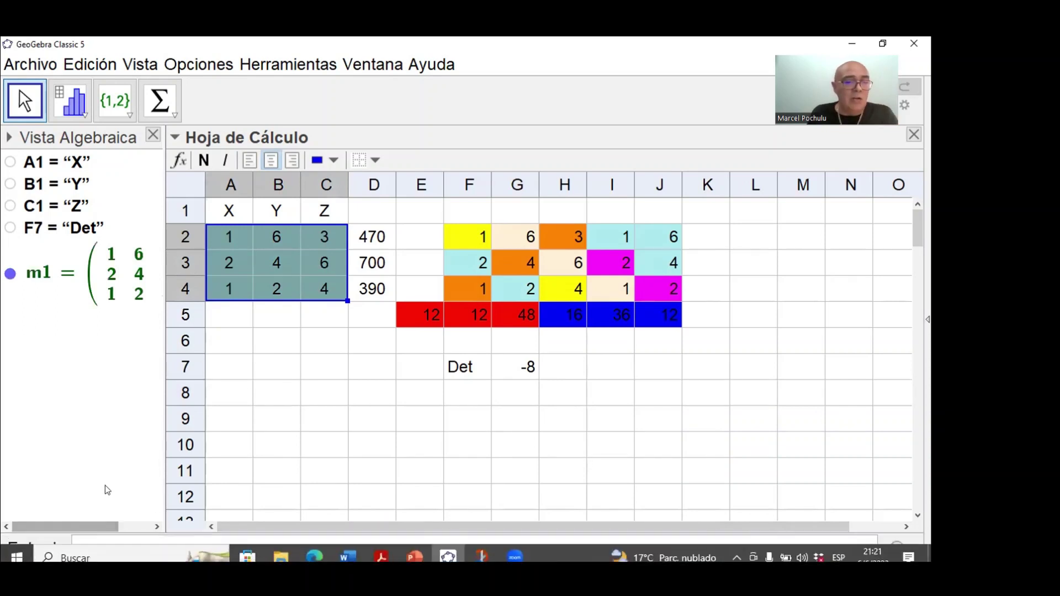
Calculate the determinant of matrix m1 with the Determinante command.
text(mat)
key(BackSpace)
key(BackSpace)
key(BackSpace)
text(det)
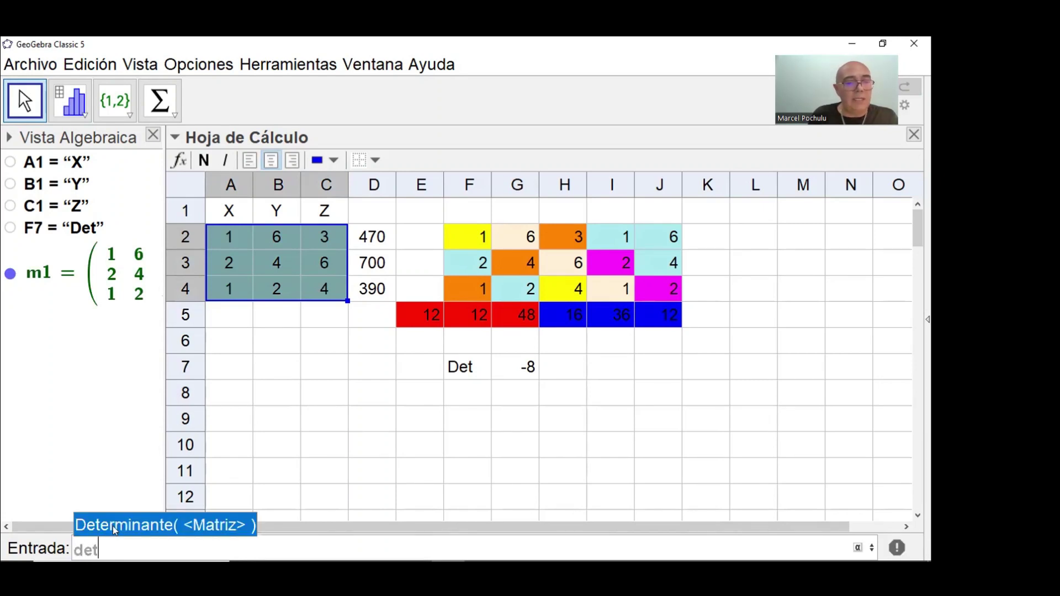
click(113, 526)
text(m1)
key(Return)
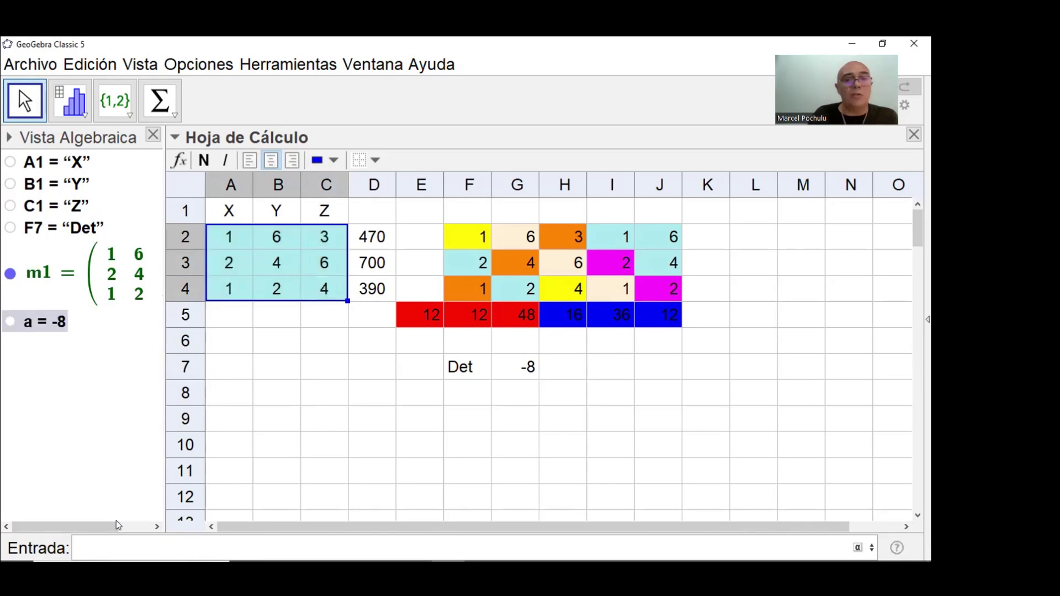
click(571, 505)
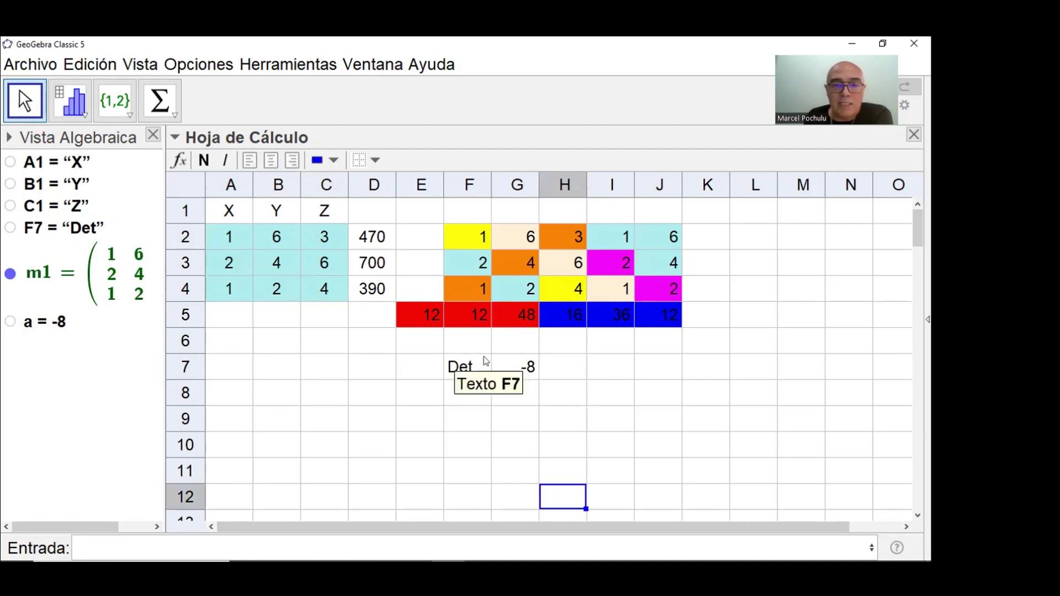
Remove the background colour from the Sarrus table, cells E2 to J5.
drag(425, 239, 657, 306)
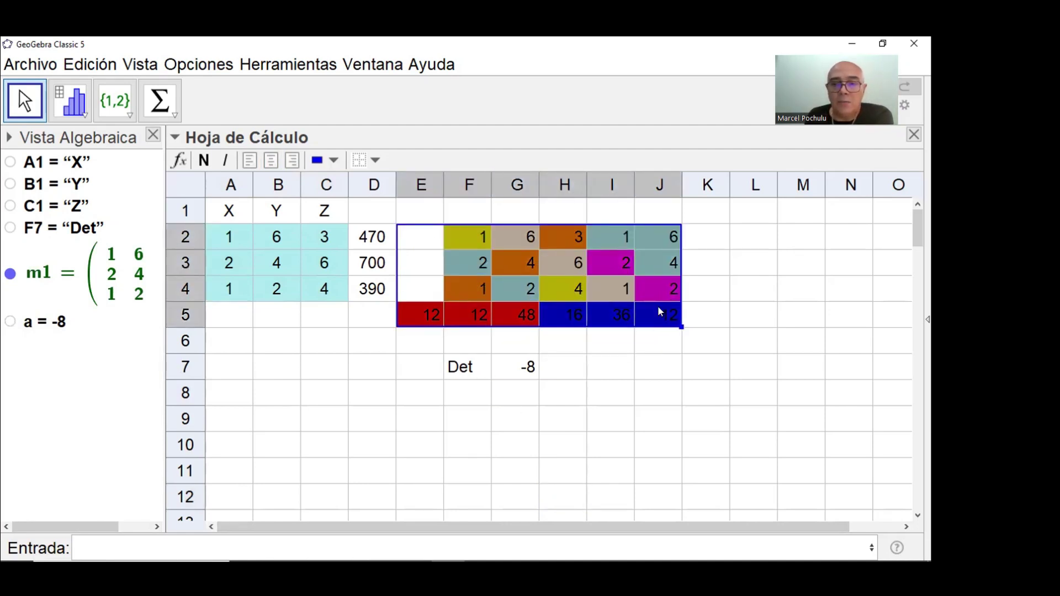
click(334, 162)
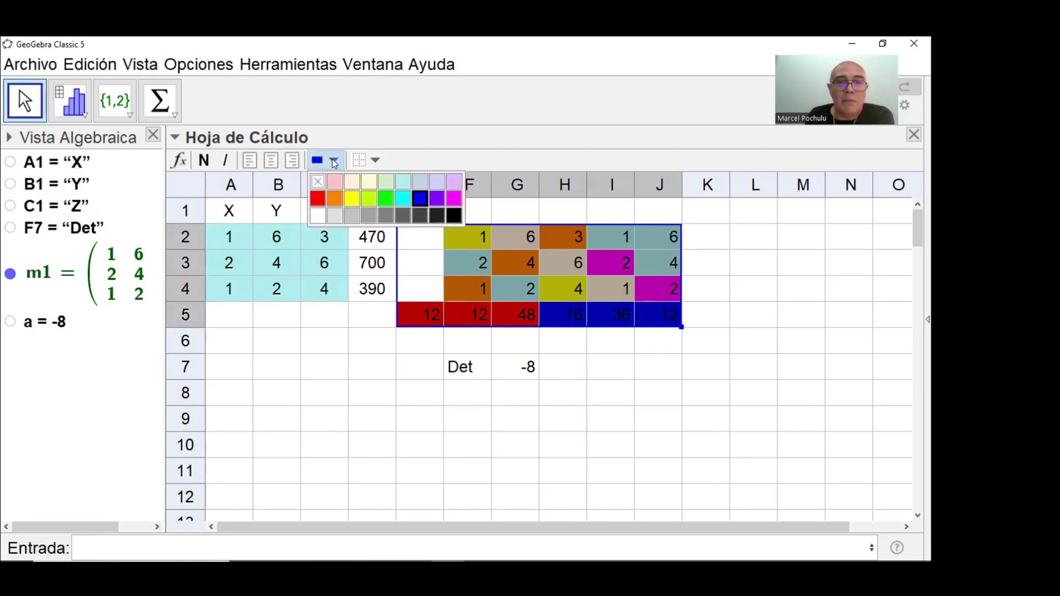
click(317, 181)
click(597, 417)
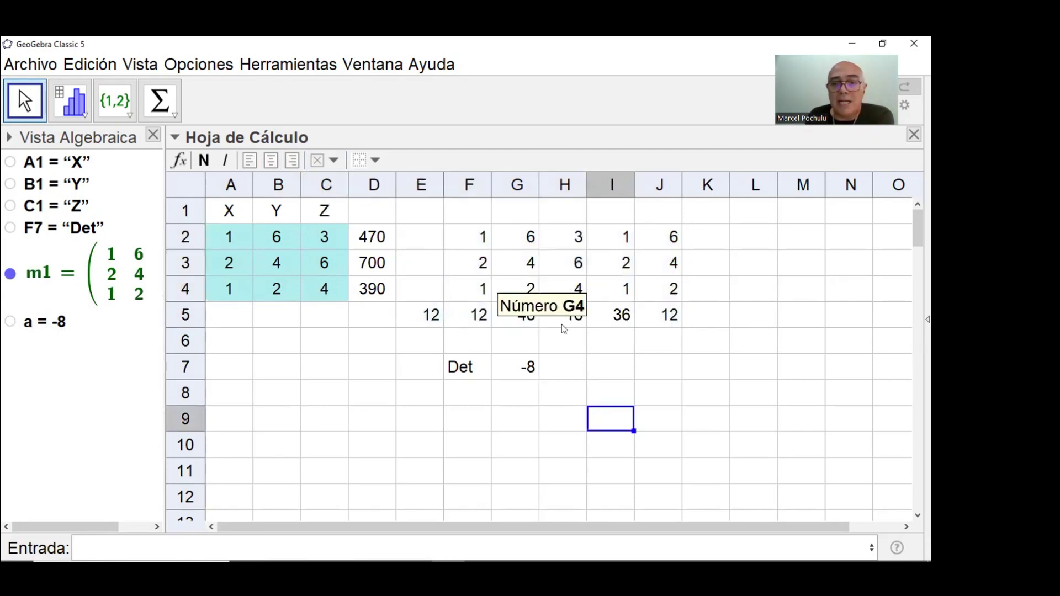
Fill the ascending products in E5 to G5 with yellow and the descending products in H5 to J5 with lime green.
drag(437, 320, 519, 317)
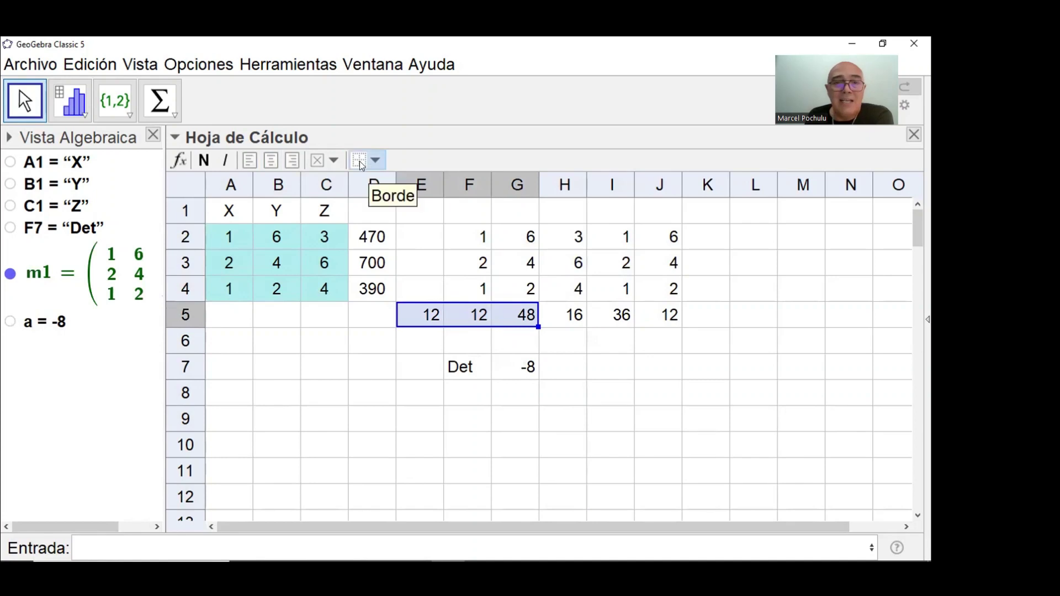
click(334, 162)
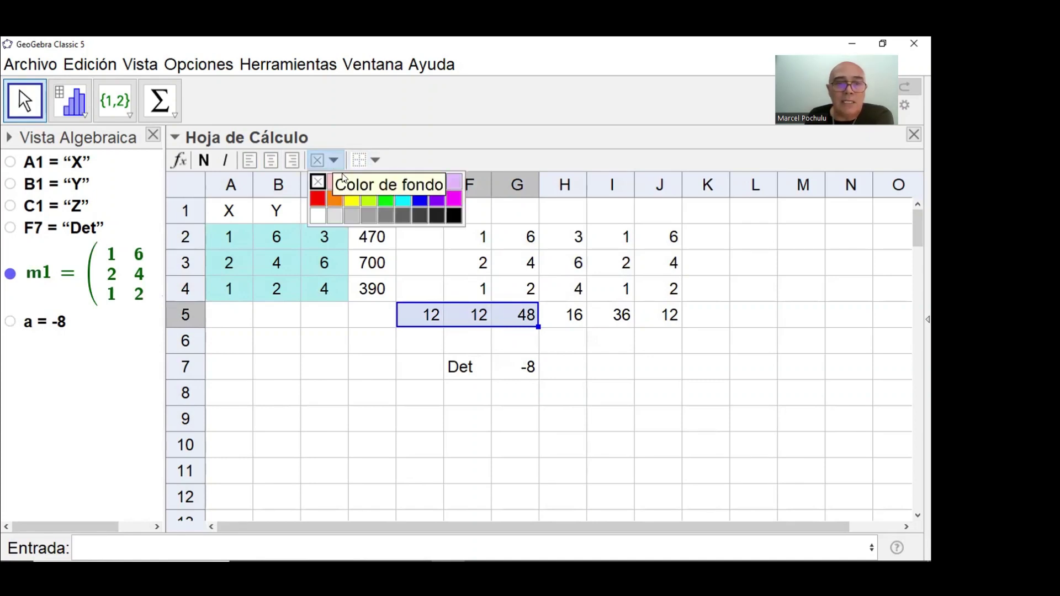
click(351, 199)
drag(573, 317, 671, 316)
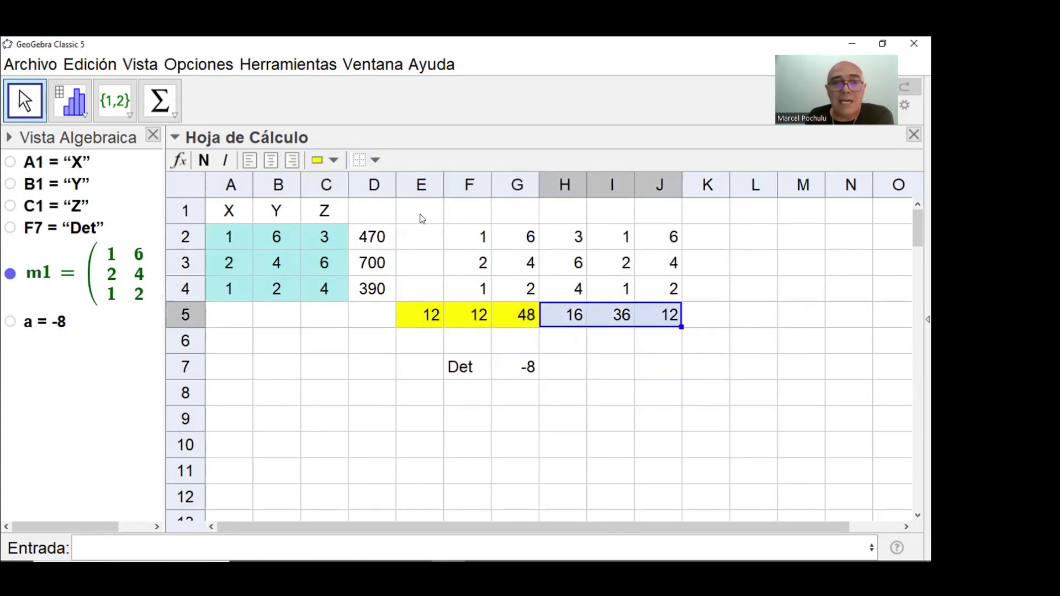
click(334, 161)
click(368, 199)
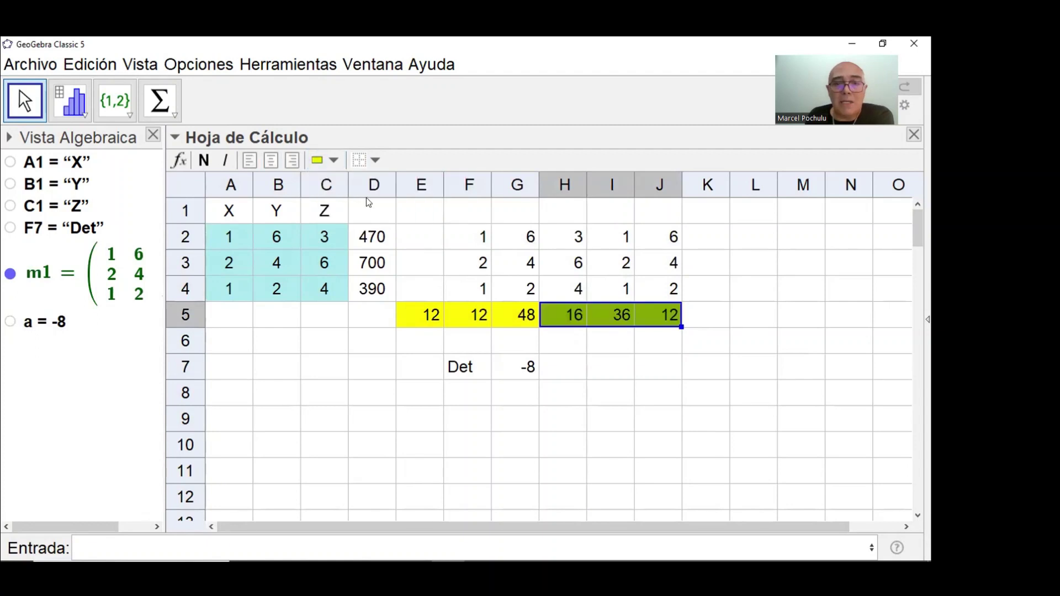
click(613, 417)
Switch to Recorte y anotación and capture a new rectangular snip of the Sarrus table, cells E2 to J5.
click(481, 547)
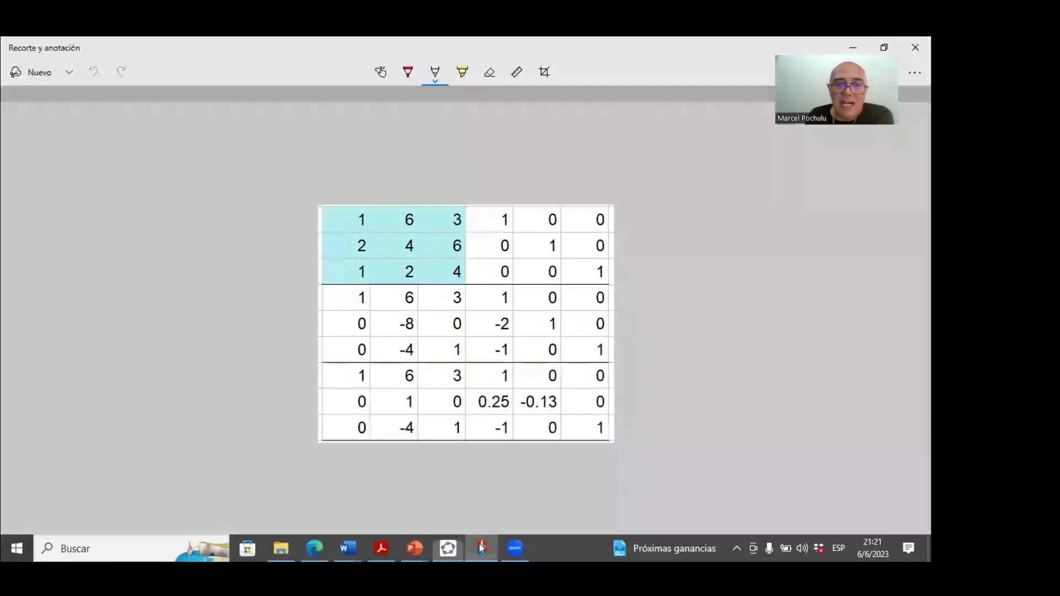
key(ctrl+n)
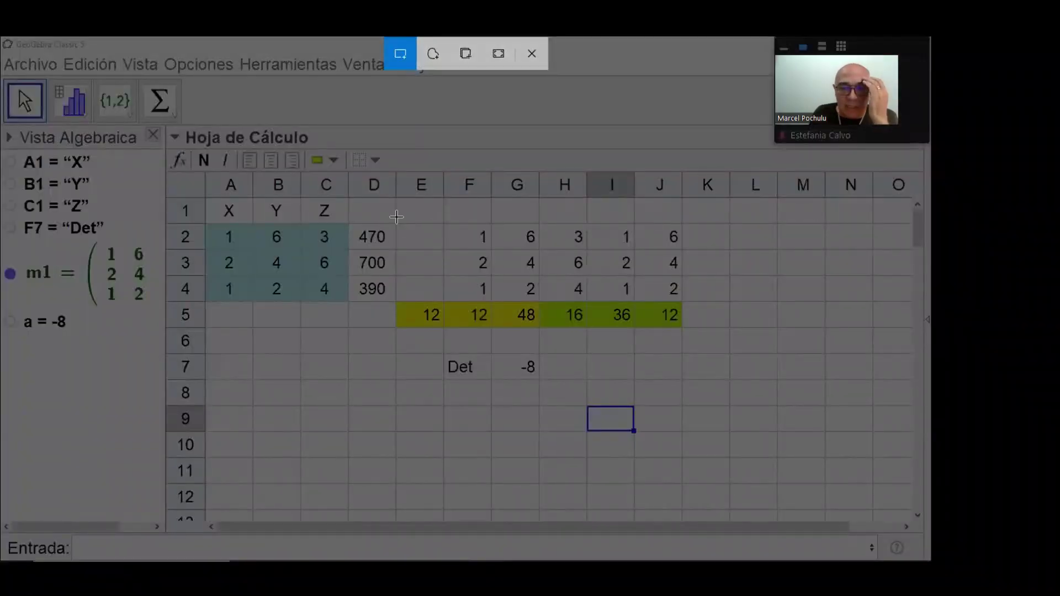
drag(396, 220, 684, 334)
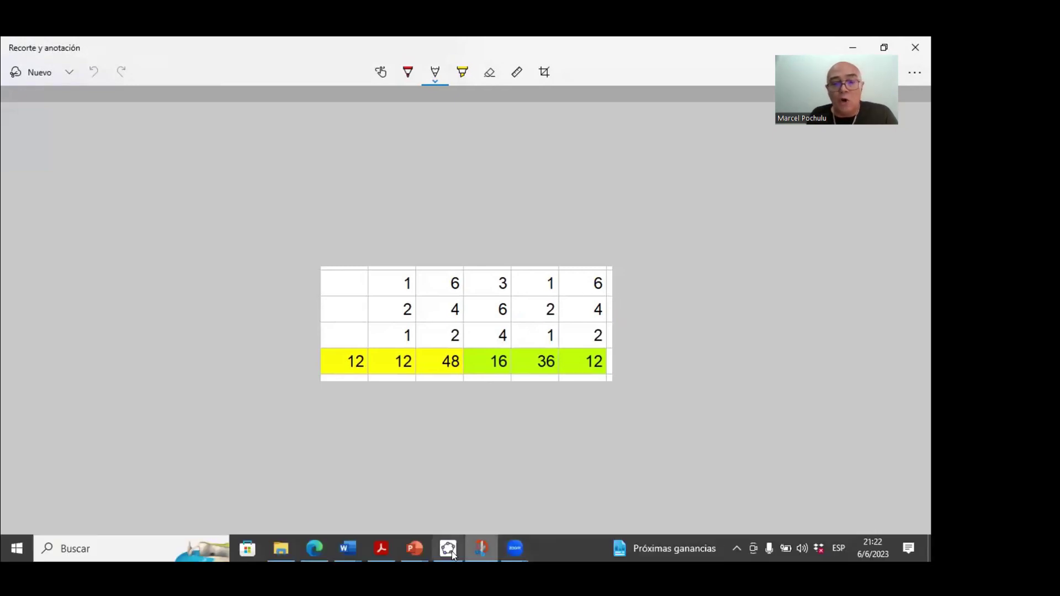
Return to GeoGebra and fill the copied matrix cells F2 to H4 with light cyan.
click(447, 549)
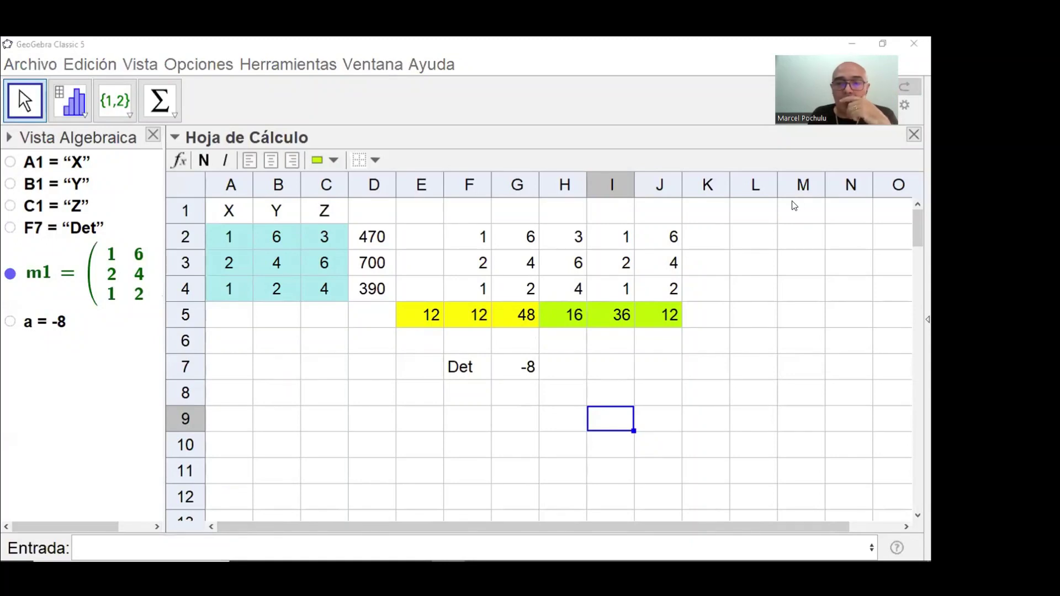
drag(577, 287, 485, 238)
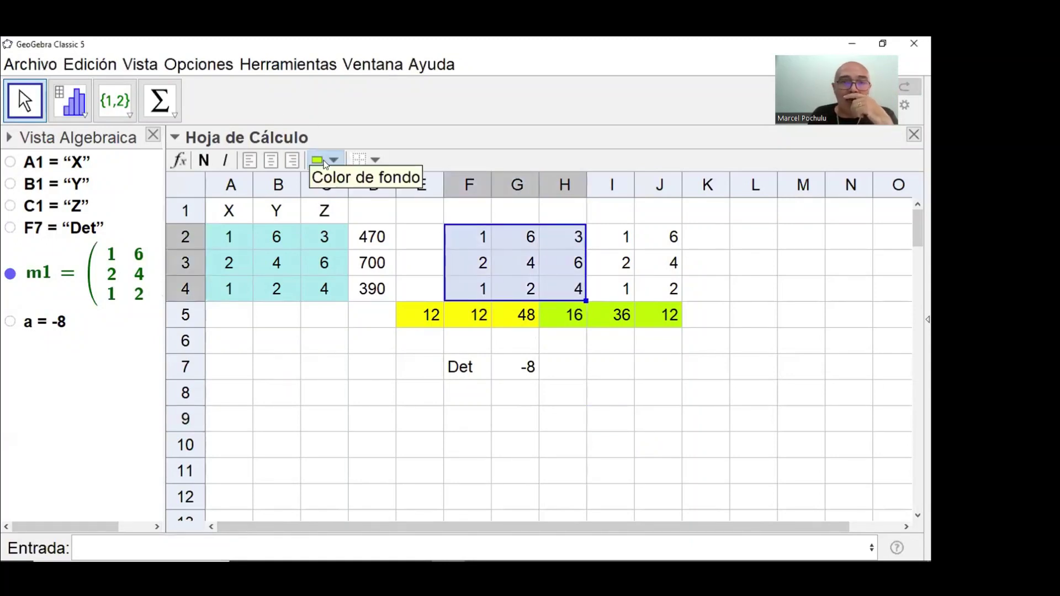
click(334, 161)
click(397, 185)
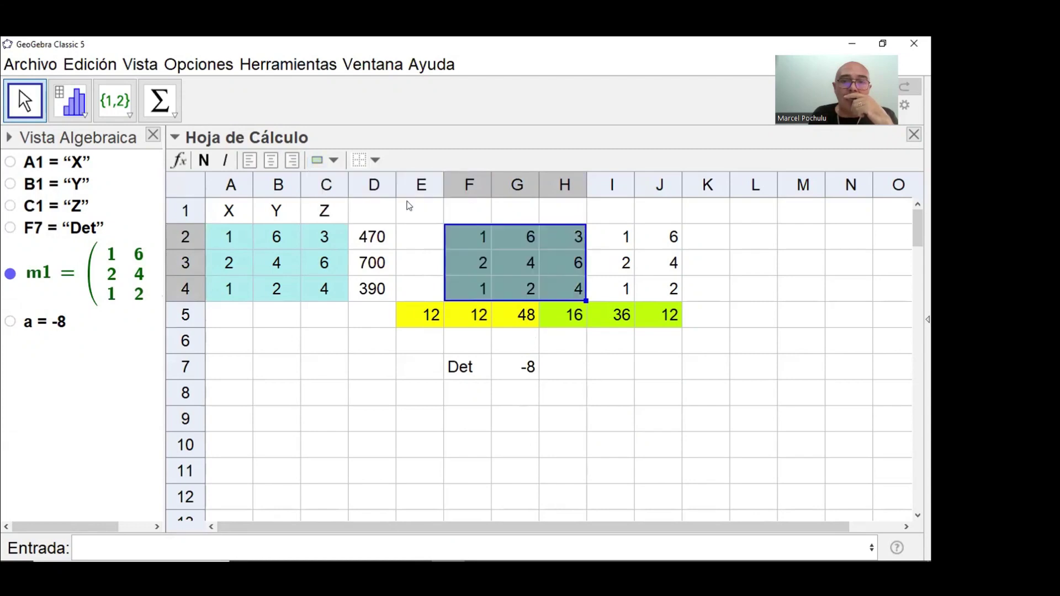
click(609, 392)
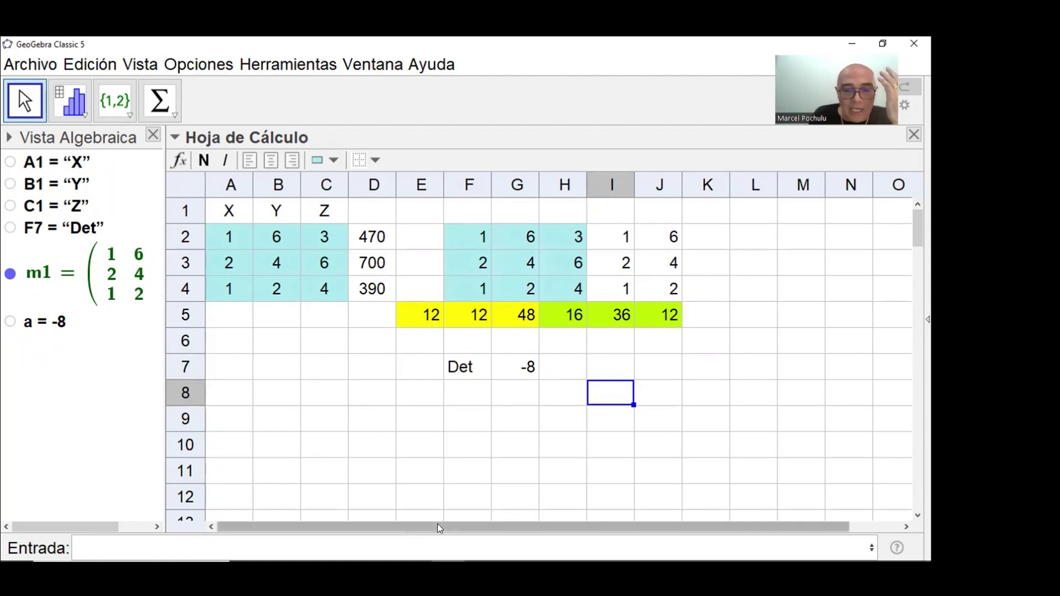
Label cell A10 as X.
click(231, 451)
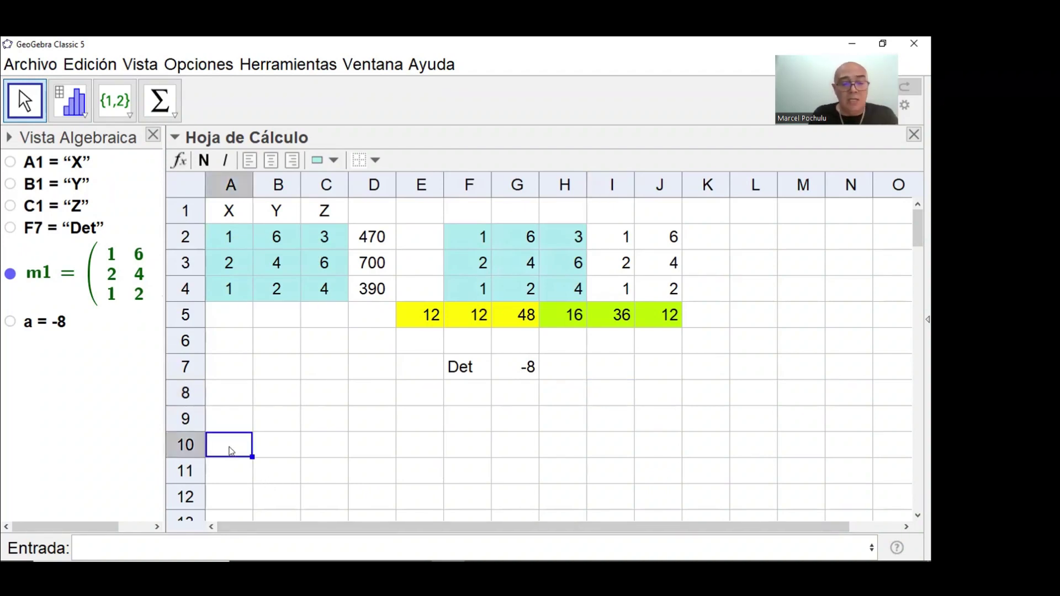
text(X)
key(Tab)
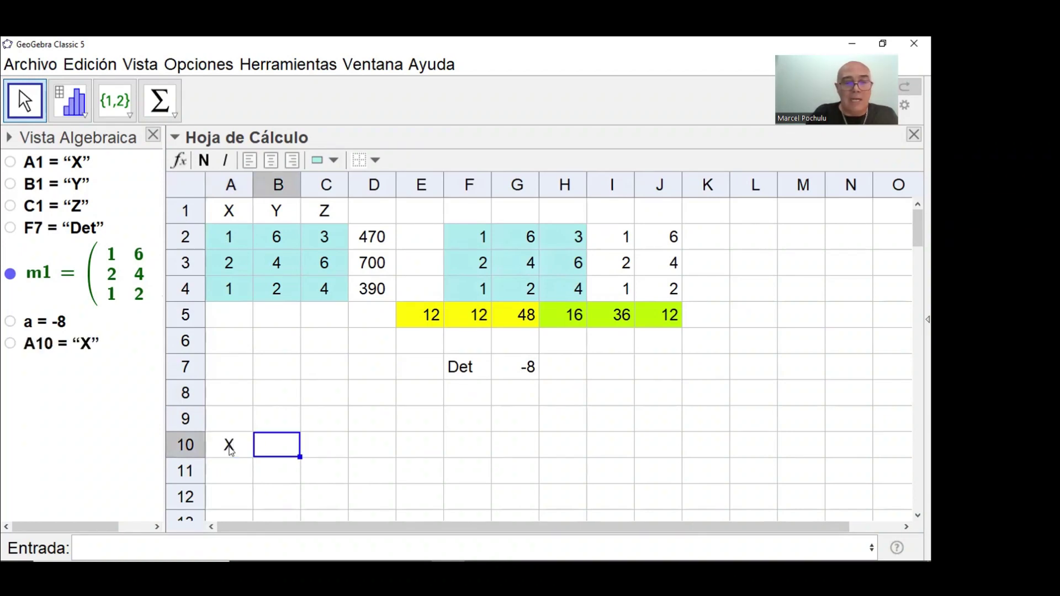
click(291, 473)
Add a bottom border to cells B10 to D10.
drag(280, 442, 353, 448)
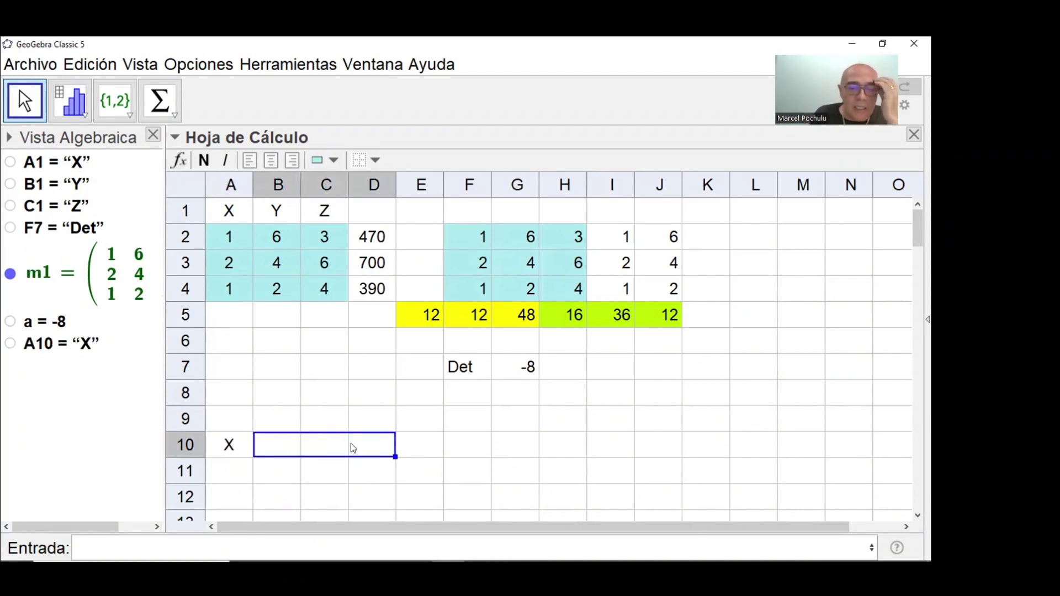
click(365, 160)
click(381, 205)
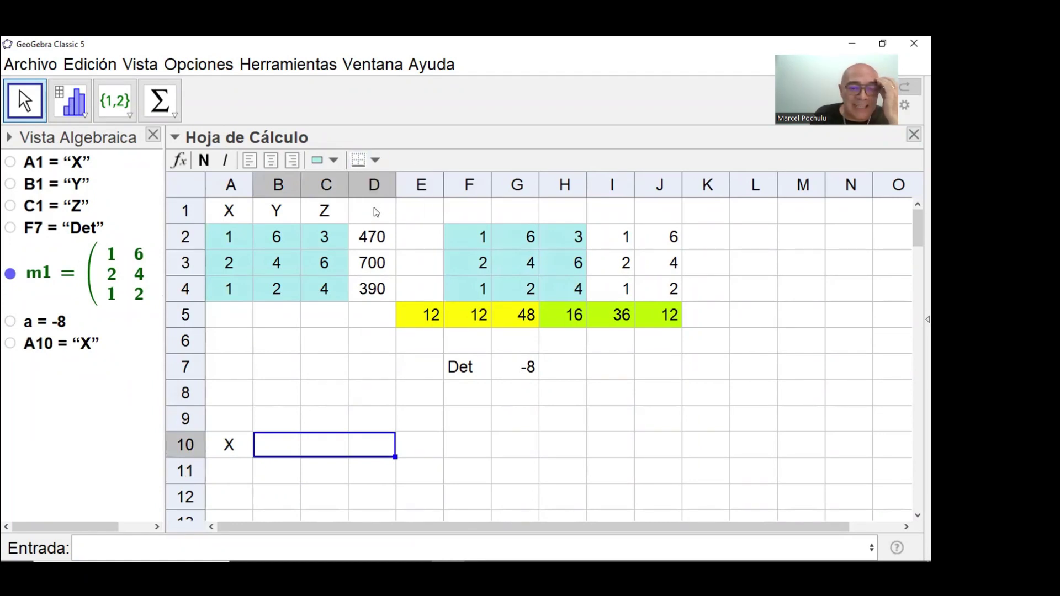
click(310, 493)
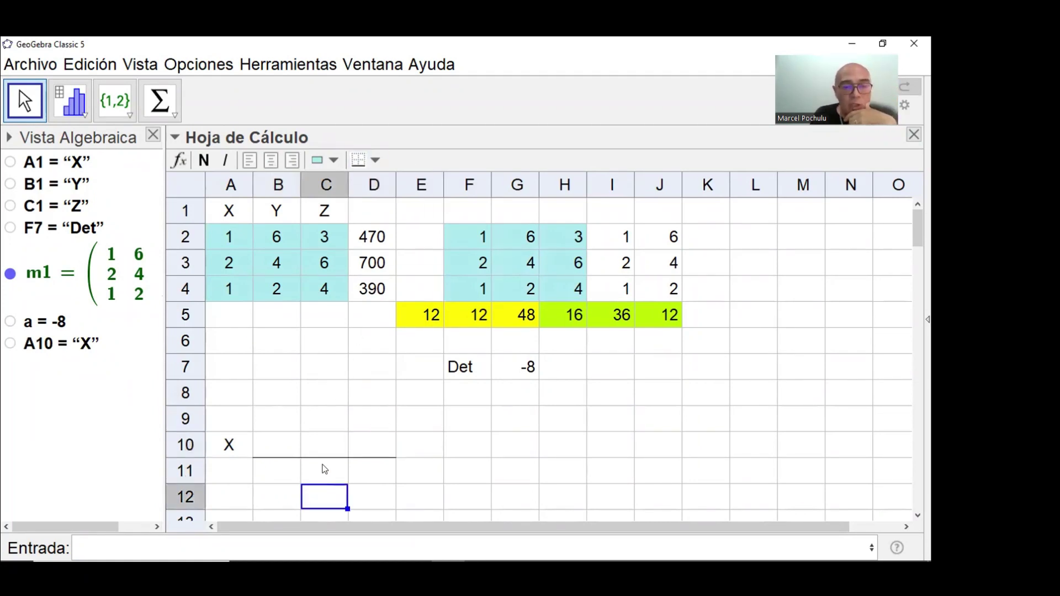
Copy the constant terms from D2 to D4 into cells B8 to B10.
click(283, 393)
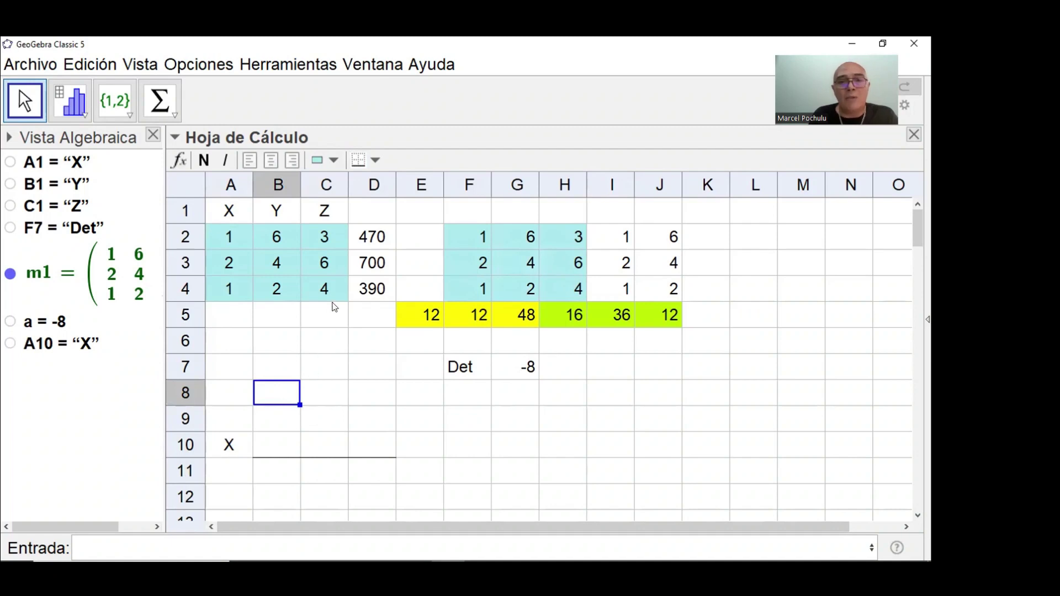
drag(366, 243, 362, 282)
key(ctrl+c)
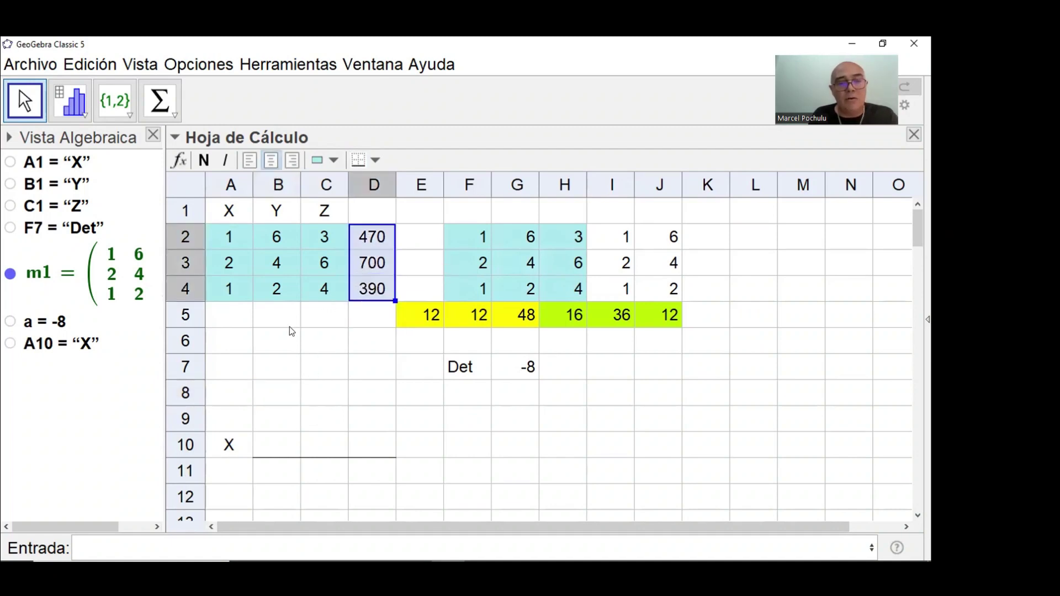
drag(264, 395, 267, 439)
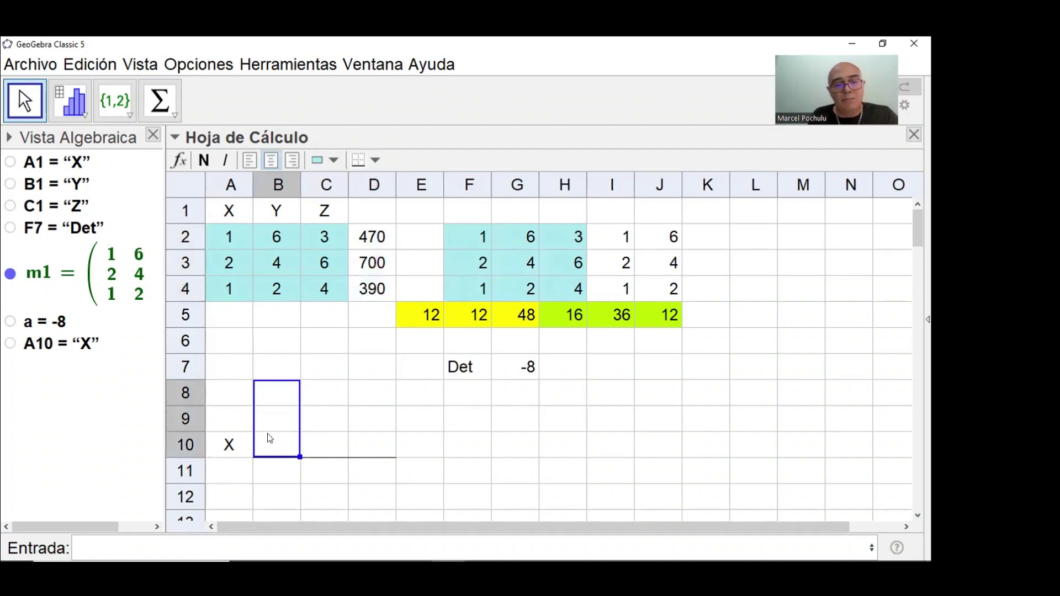
key(ctrl+v)
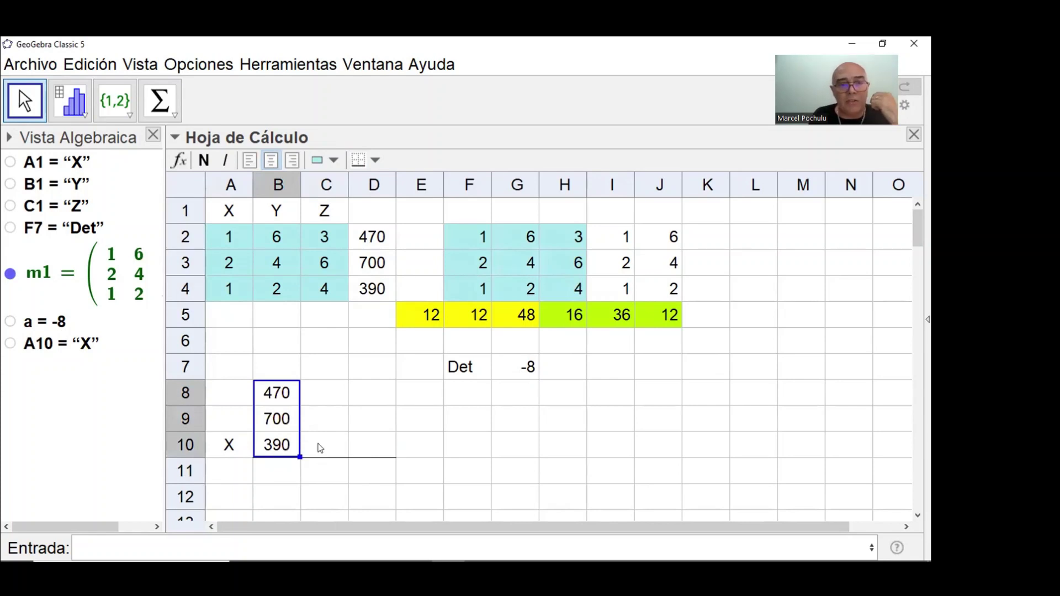
Copy the Y and Z coefficients from B2 to C4 into cells C8 to D10, beside the constant terms.
drag(331, 395, 362, 440)
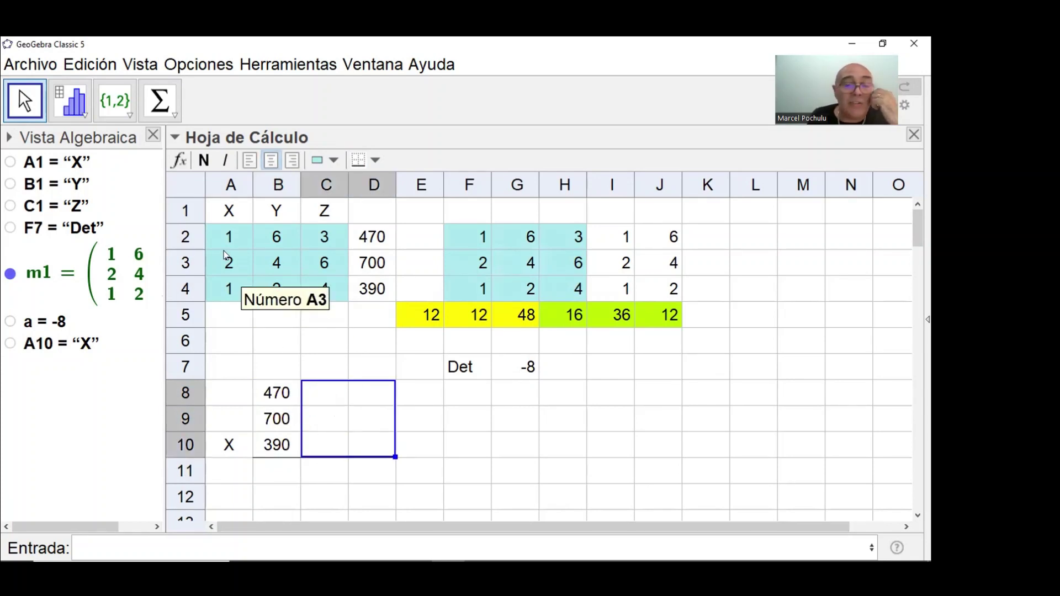
drag(221, 236, 324, 286)
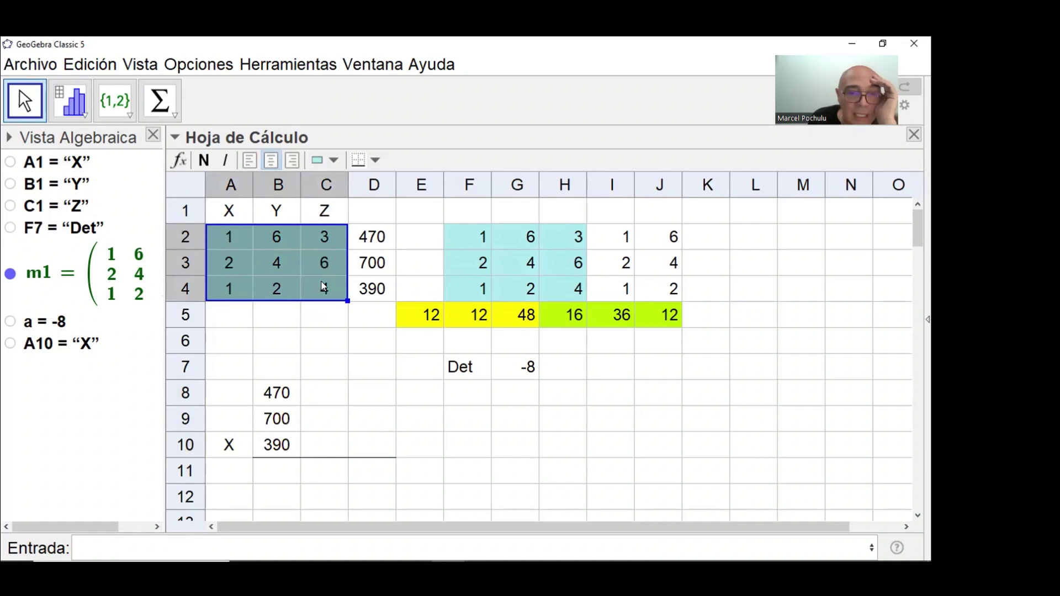
click(222, 318)
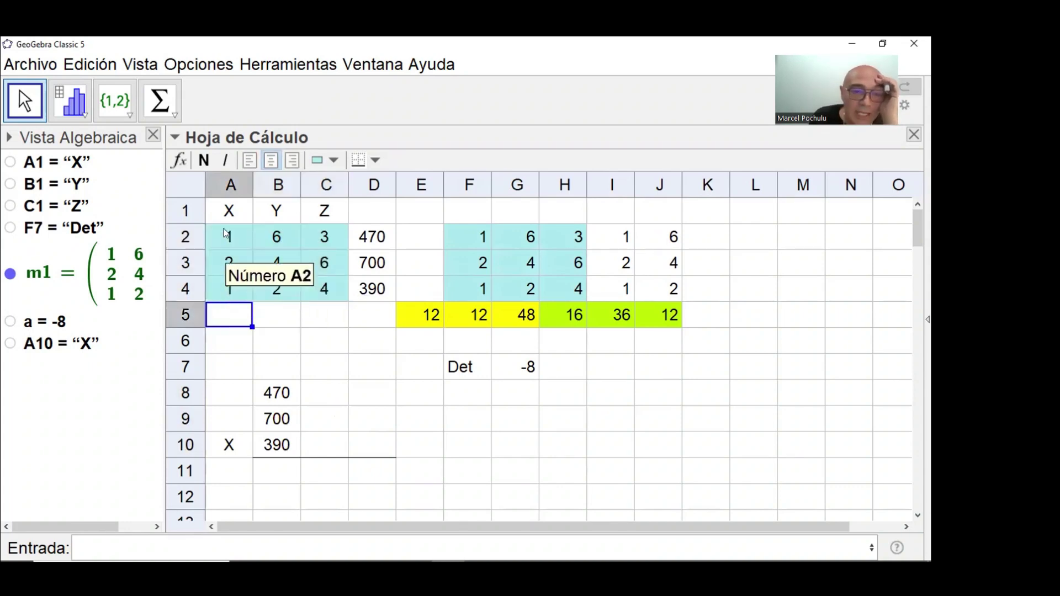
drag(227, 239, 229, 287)
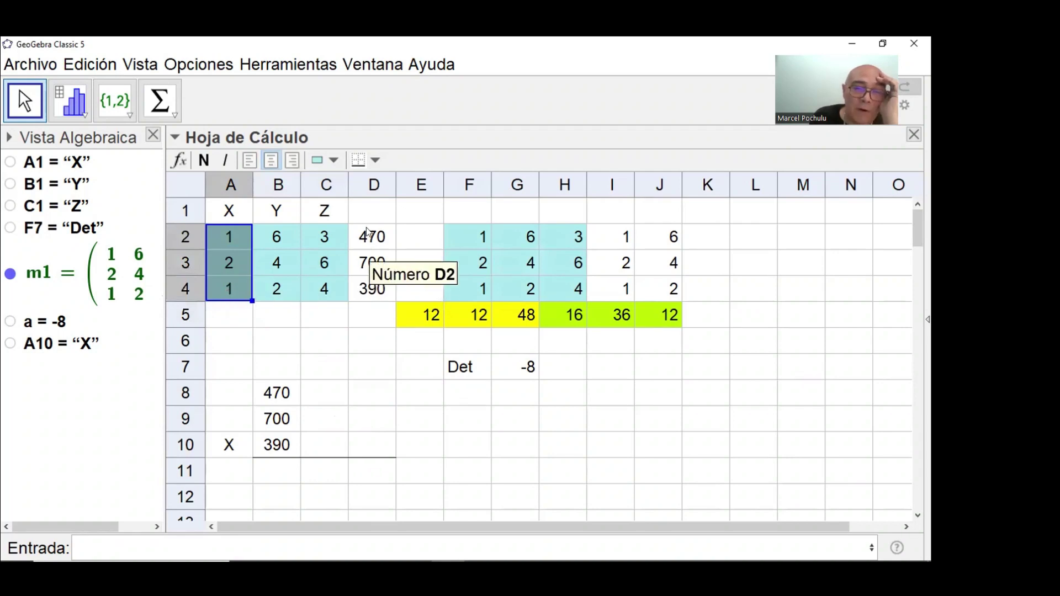
drag(367, 232, 372, 285)
drag(274, 232, 325, 287)
key(ctrl+c)
drag(314, 393, 355, 440)
key(ctrl+v)
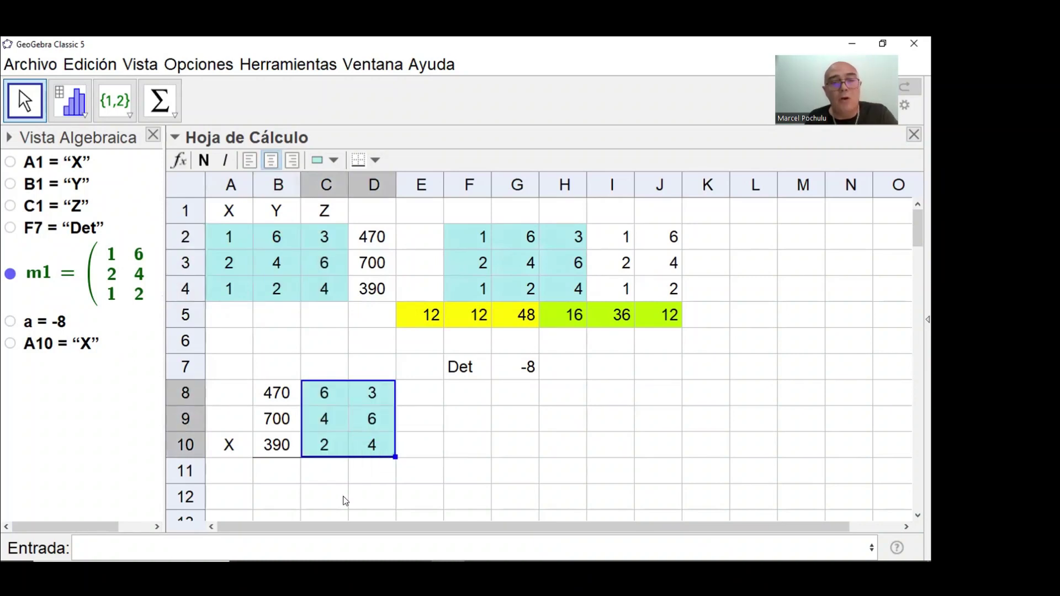
click(339, 498)
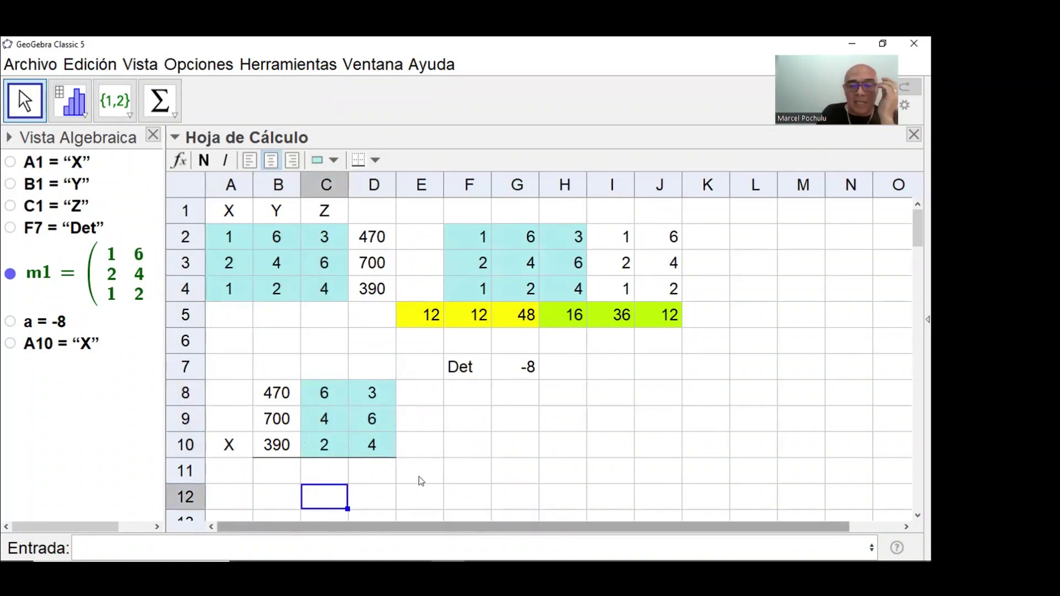
Enter the system determinant -8 in cell C11, below the bordered X matrix, as the denominator.
mouse_move(537, 372)
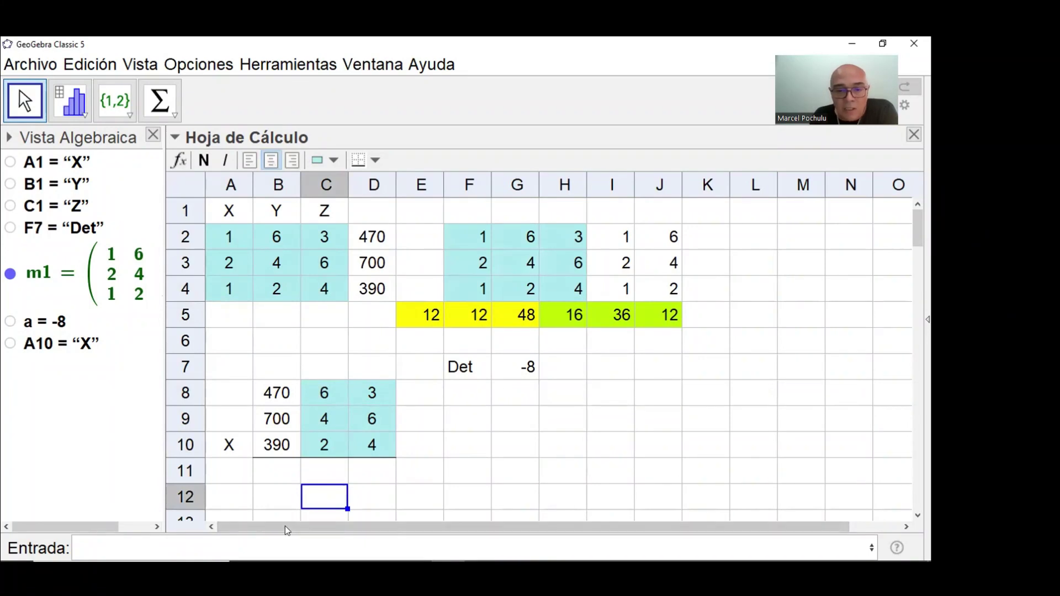
click(327, 477)
text(-8)
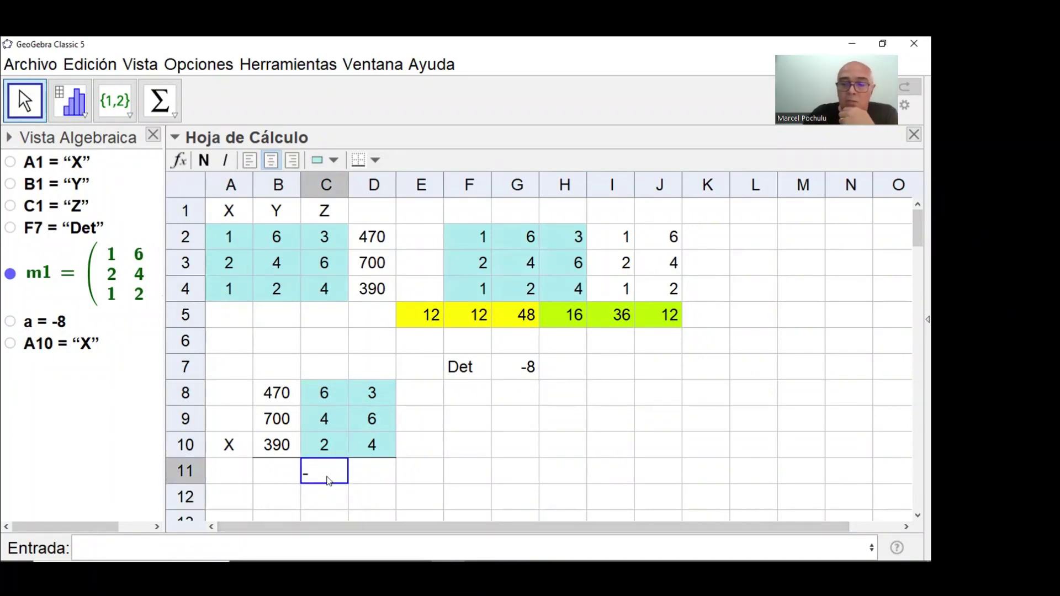
key(Return)
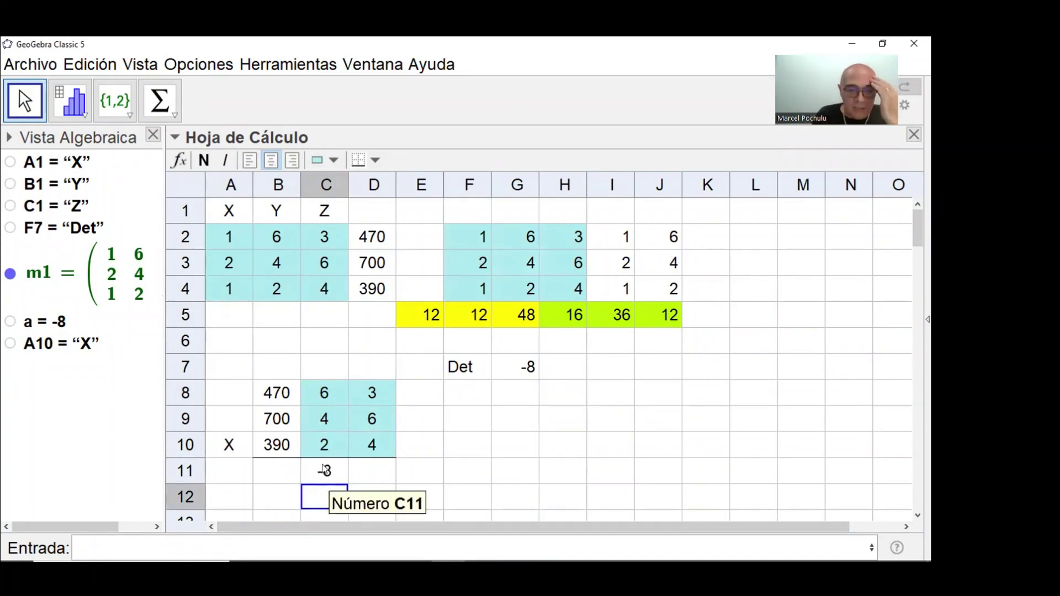
Copy the X matrix from B8 to D10 into cells H8 to J10.
drag(291, 399, 362, 440)
key(ctrl+c)
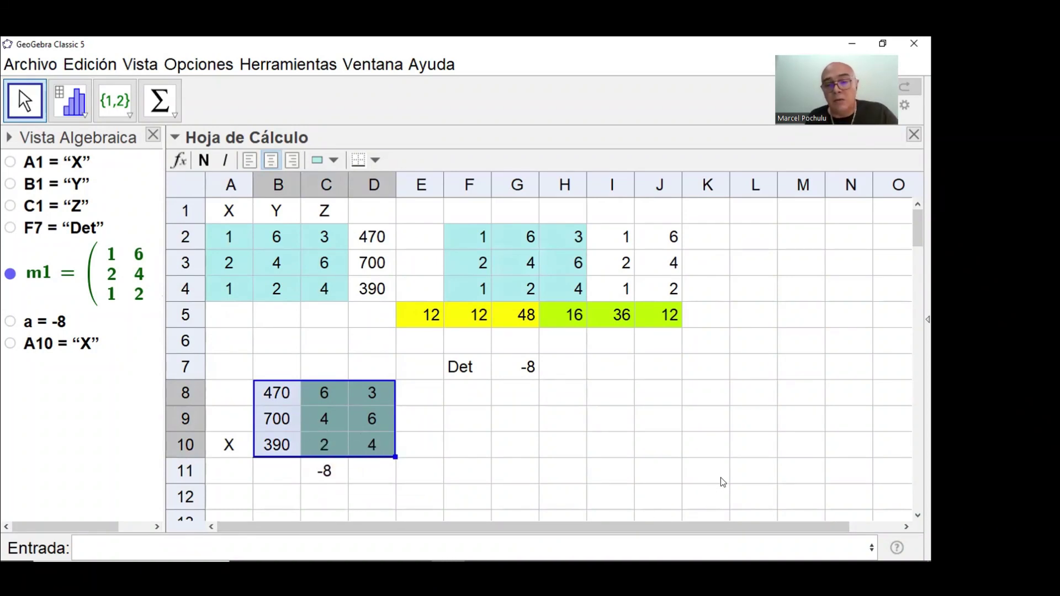
drag(561, 398, 647, 433)
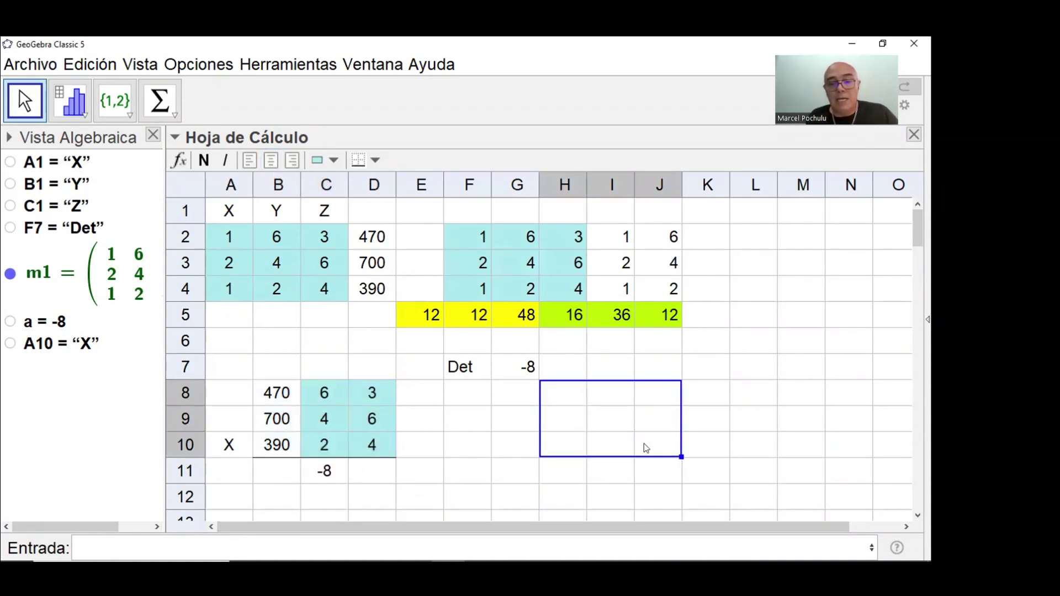
key(ctrl+v)
scroll(647, 492, down, 1)
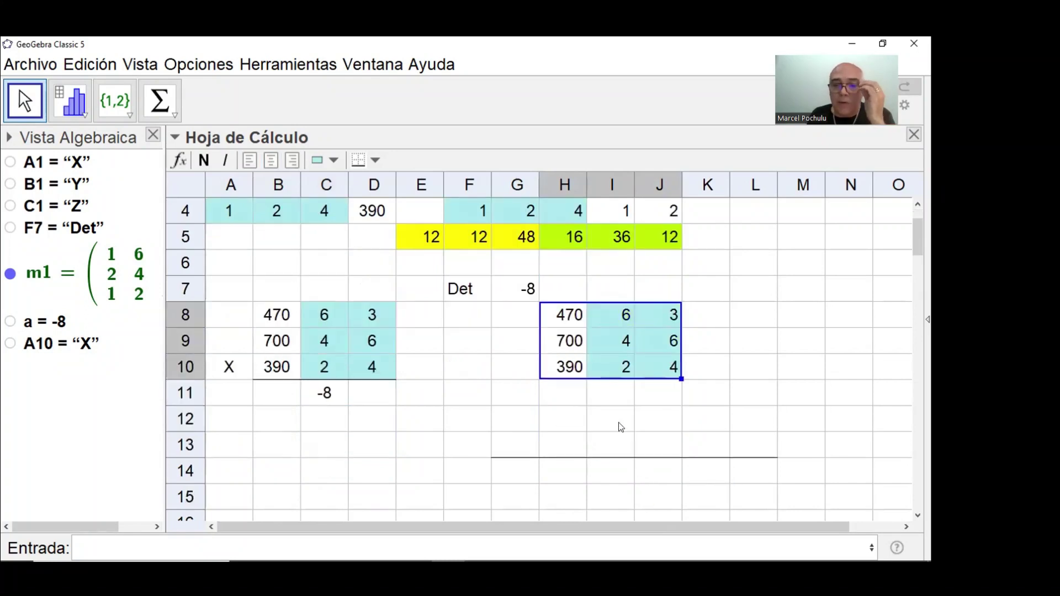
Repeat the copied matrix's first two rows, H8 to J9, directly below it in cells H11 to J12.
drag(564, 316, 650, 344)
key(ctrl+c)
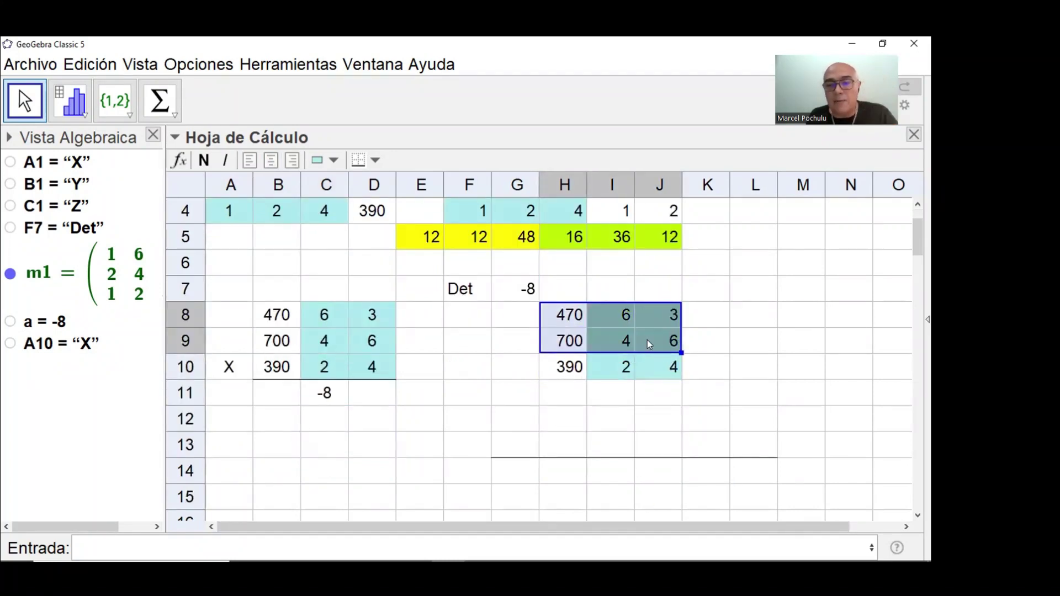
drag(561, 395, 638, 412)
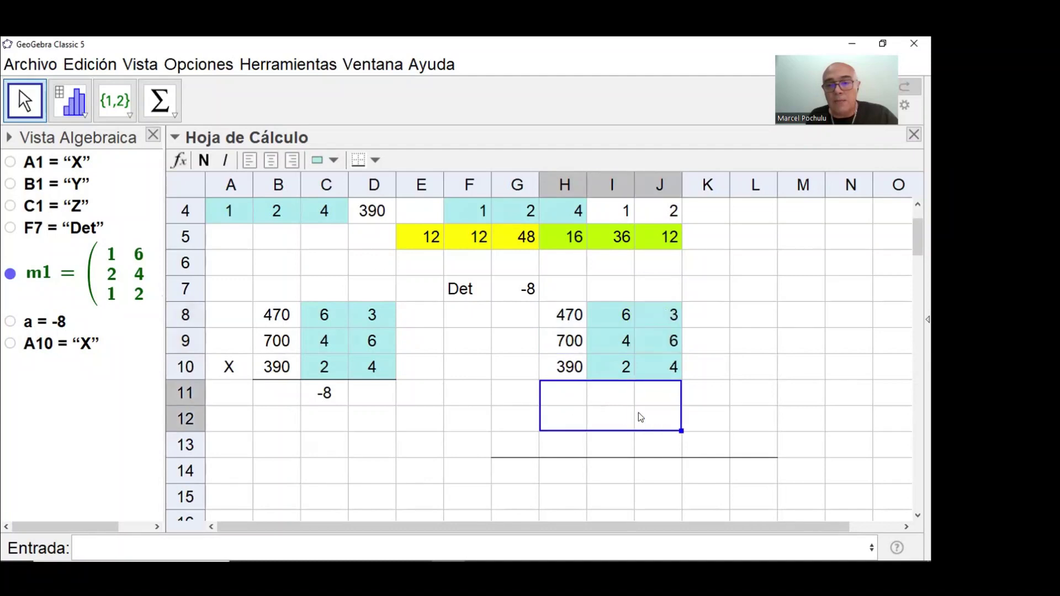
key(ctrl+v)
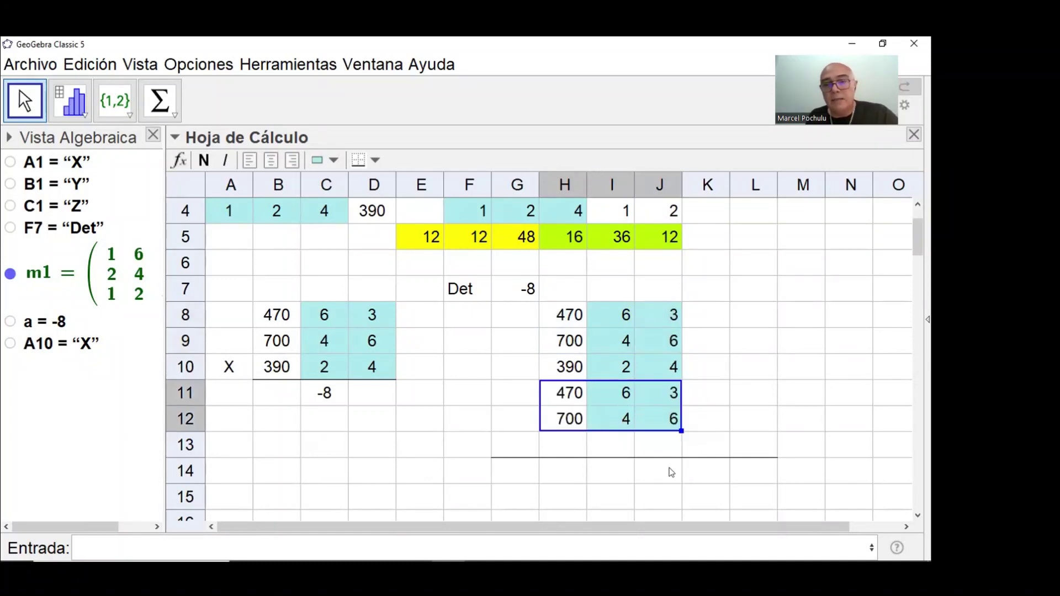
click(771, 399)
Fill the main diagonal cells H8, I9 and J10 with yellow.
click(563, 315)
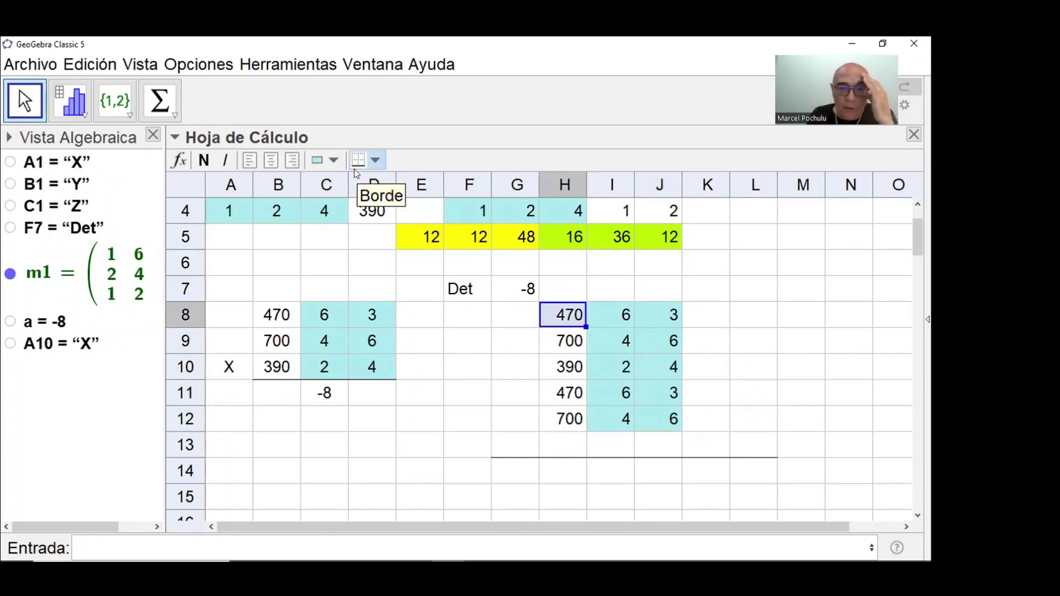
click(333, 160)
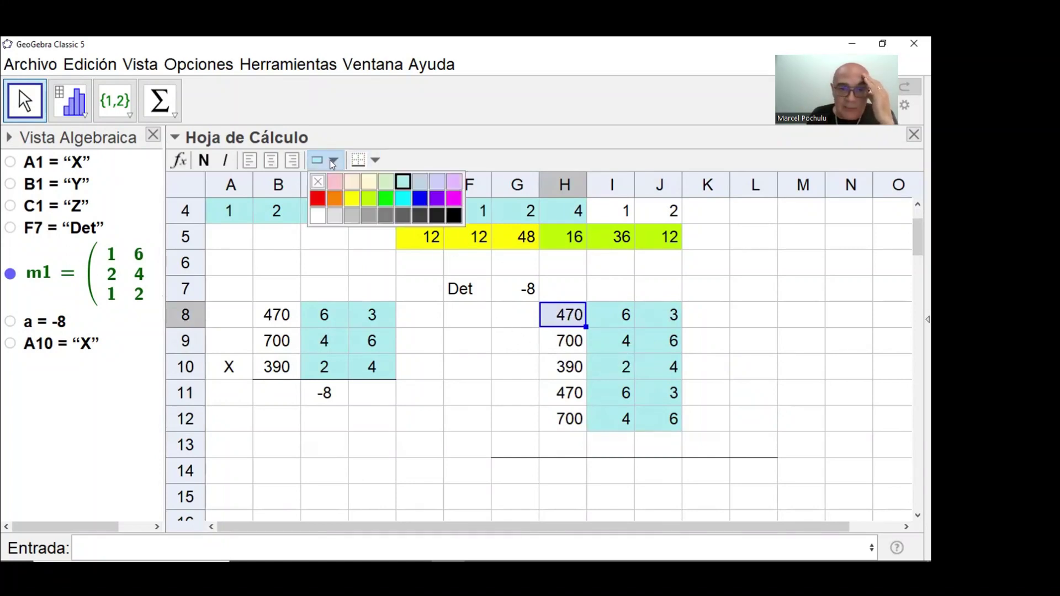
click(368, 198)
click(611, 345)
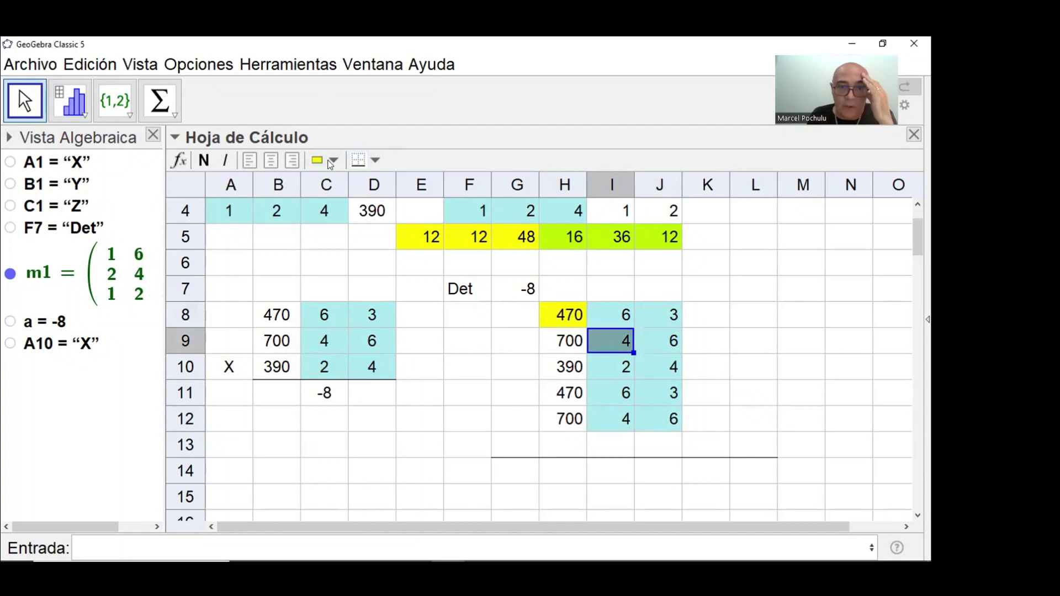
click(655, 370)
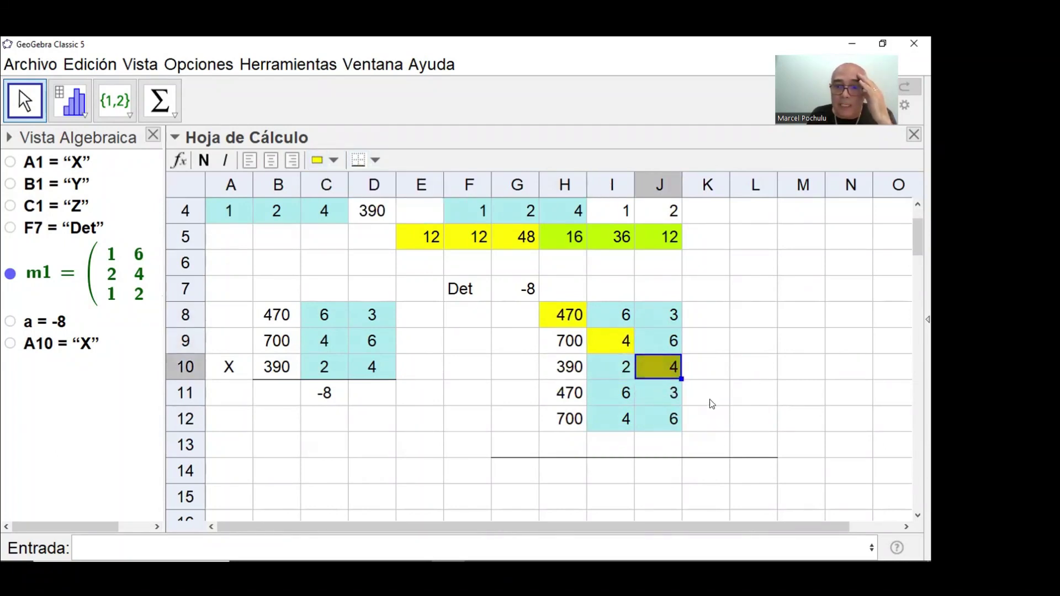
Enter the main diagonal product in cell K10 as =H8*I9*J10.
click(711, 366)
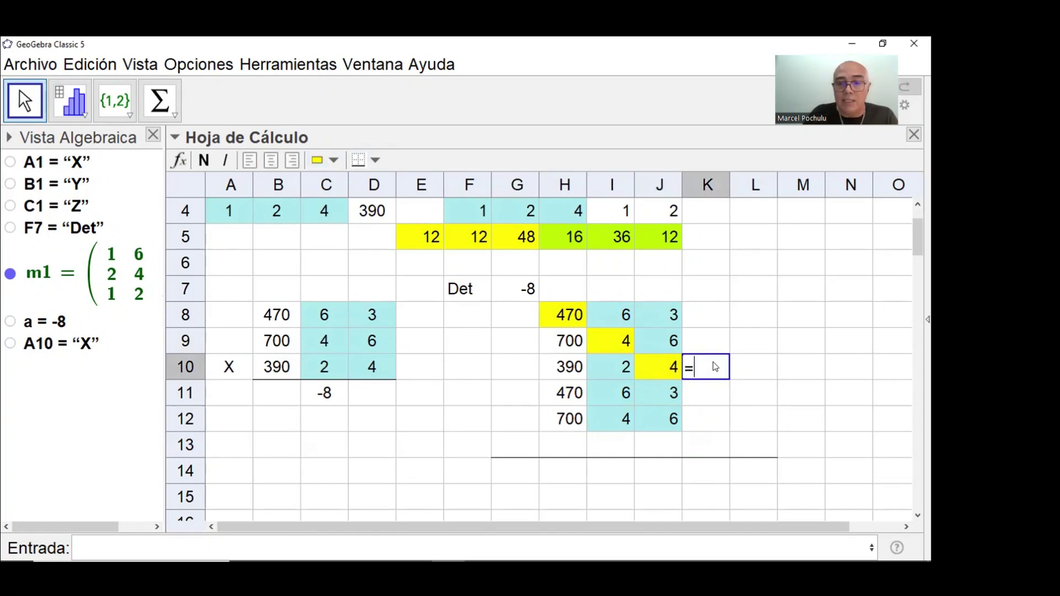
click(562, 309)
text(*)
click(616, 336)
text(*)
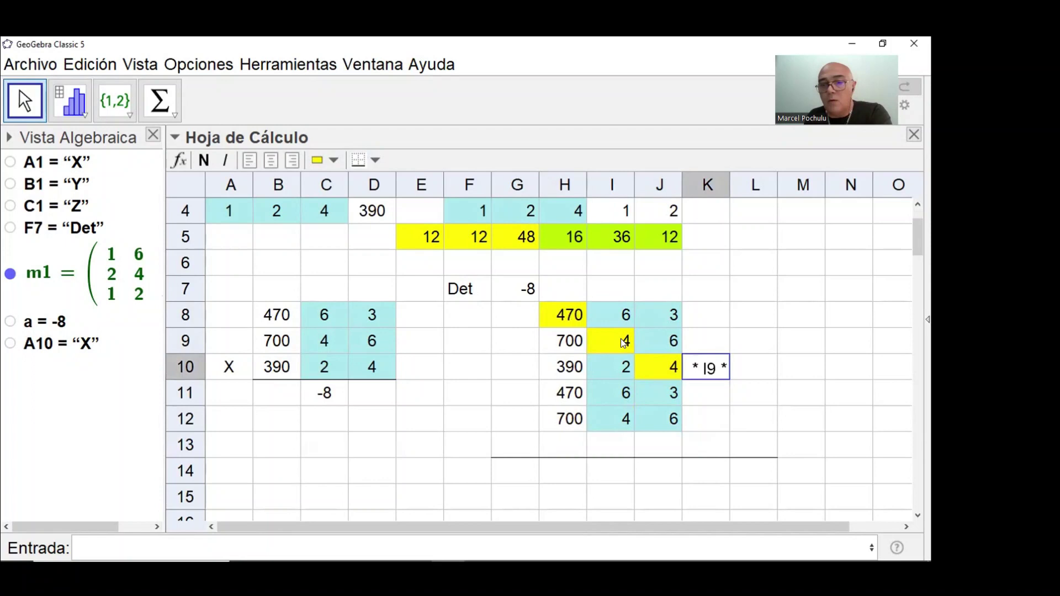
click(658, 373)
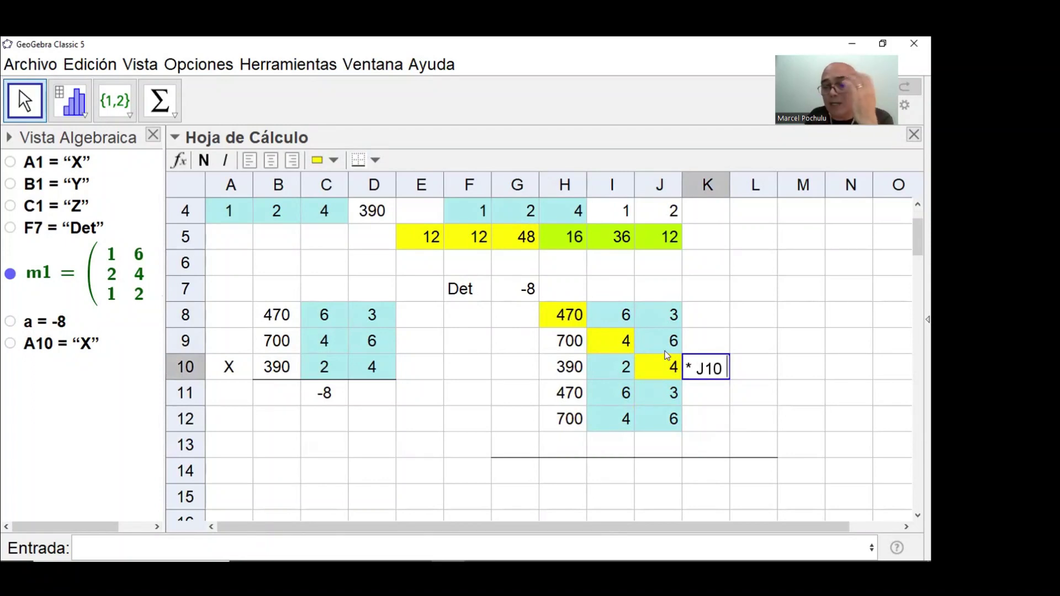
key(Return)
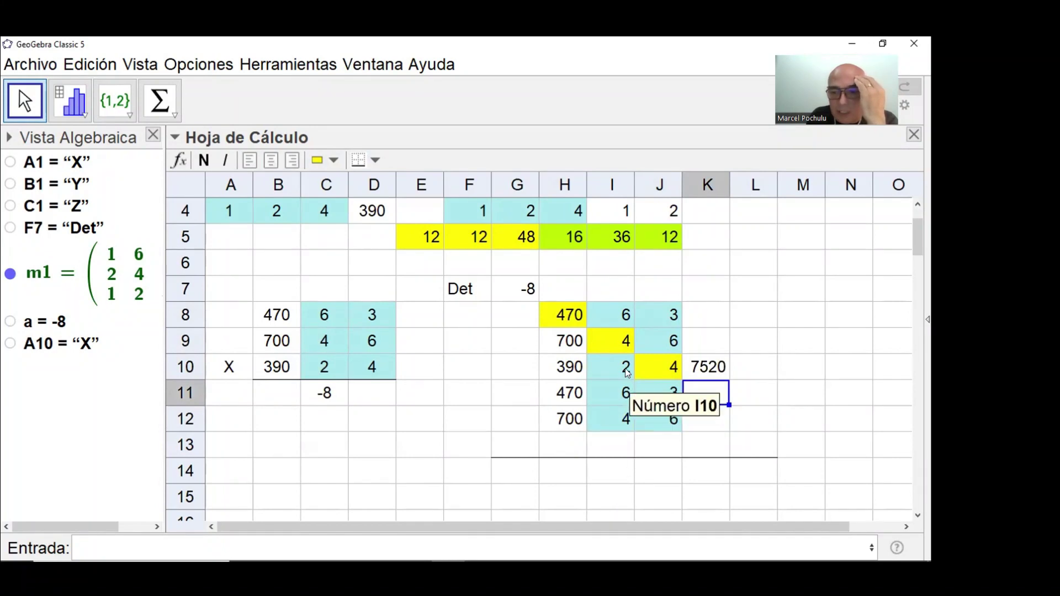
Extend the K10 formula down to K12 and widen column K to fit the full products.
click(722, 366)
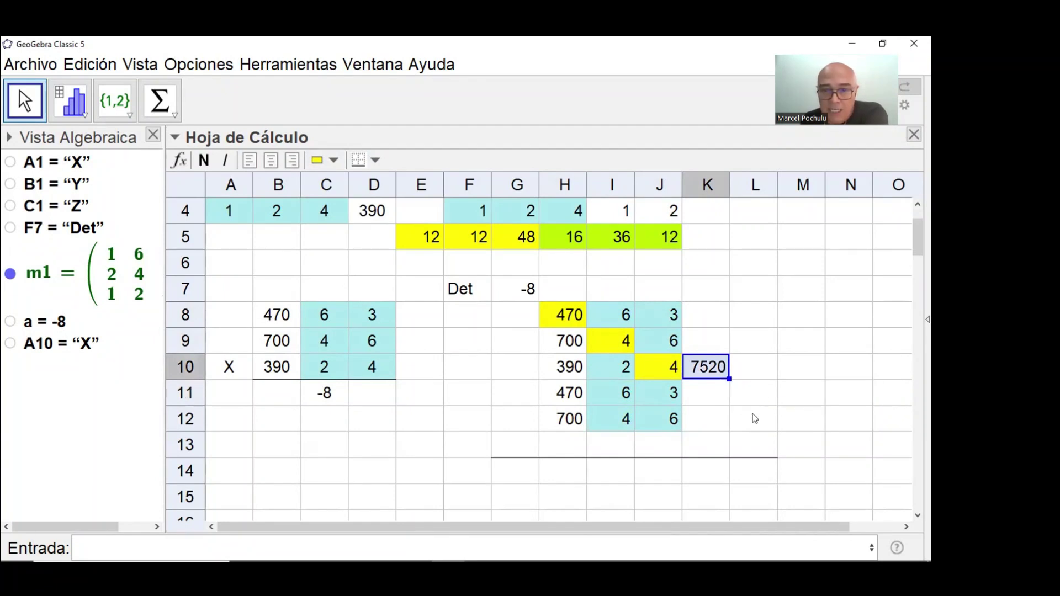
drag(724, 379, 724, 416)
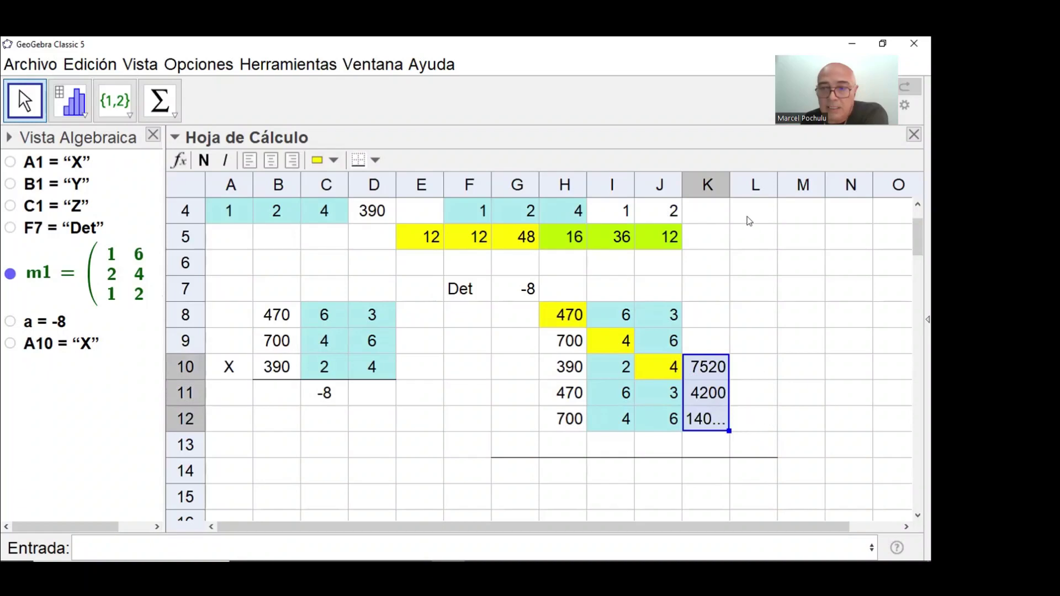
double_click(729, 185)
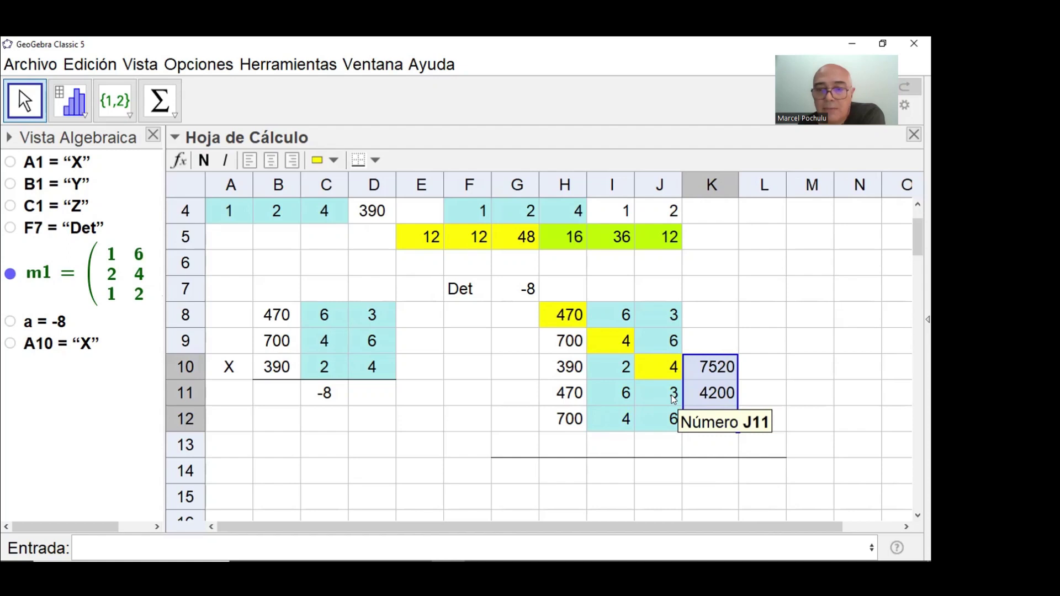
drag(737, 407, 713, 428)
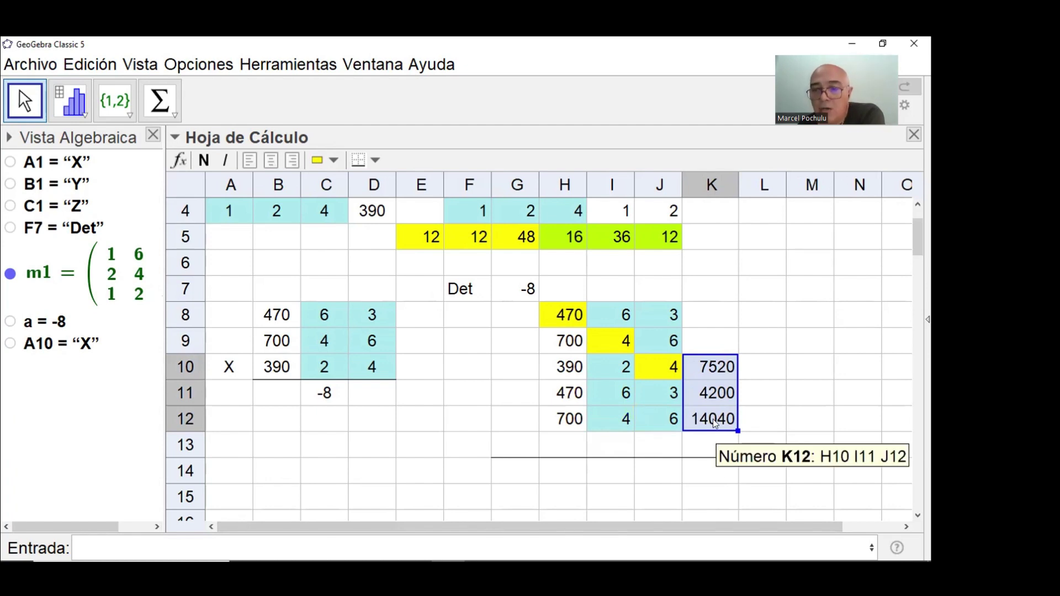
Fill the descending diagonal products in K10 to K12 with bright green.
click(770, 414)
drag(717, 369, 711, 419)
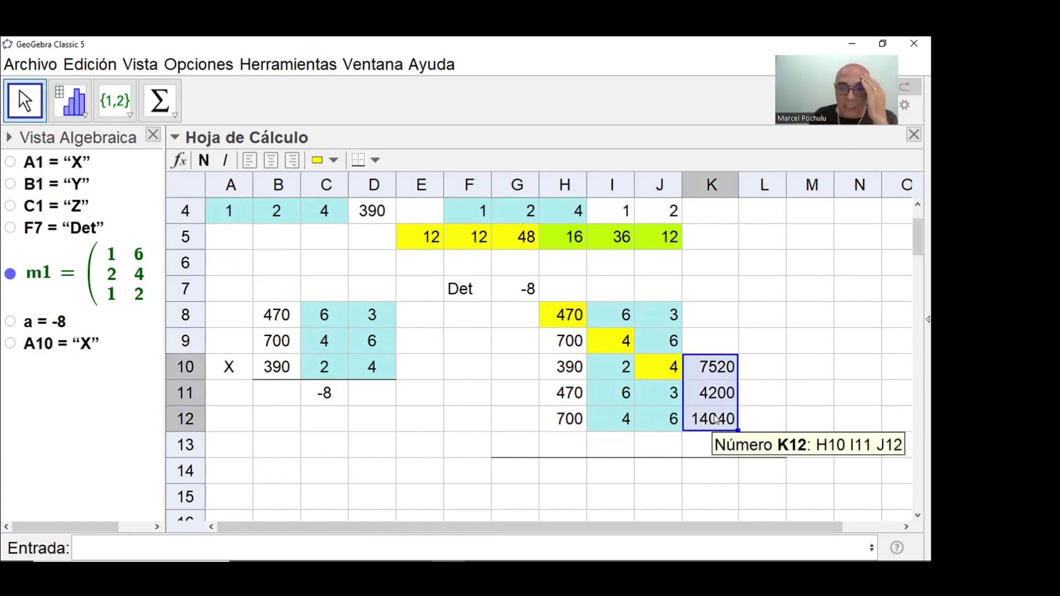
click(333, 161)
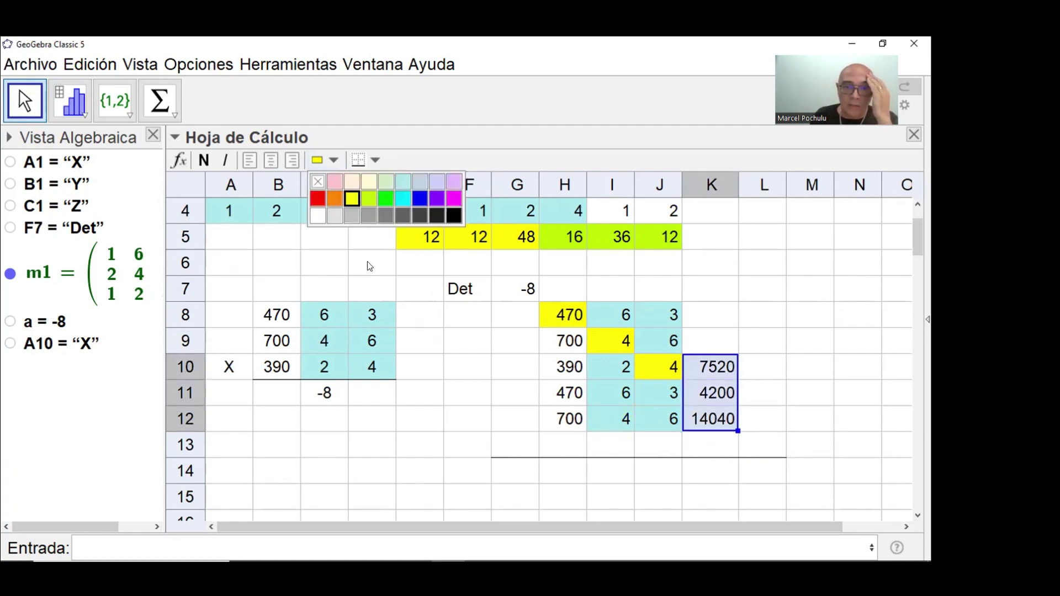
click(385, 199)
click(530, 444)
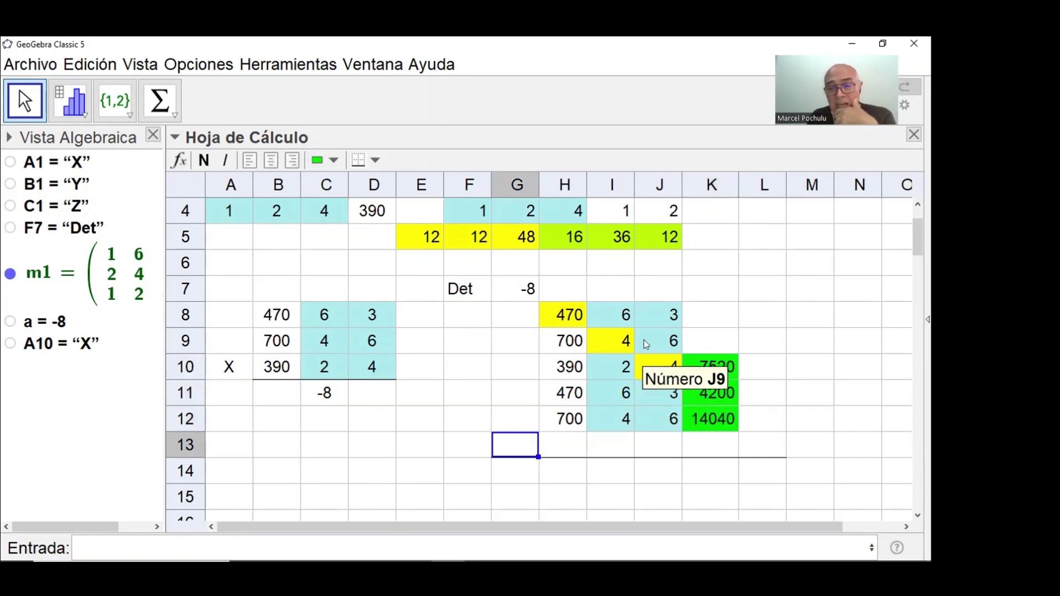
Enter the secondary diagonal product in cell G10 as =J8*I9*H10.
click(656, 312)
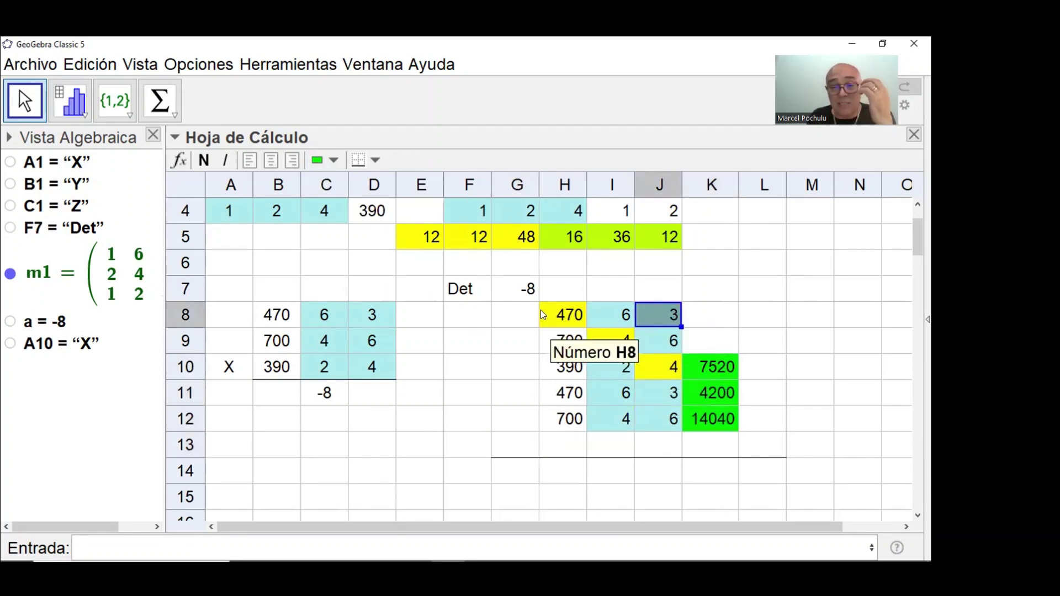
drag(541, 310, 639, 376)
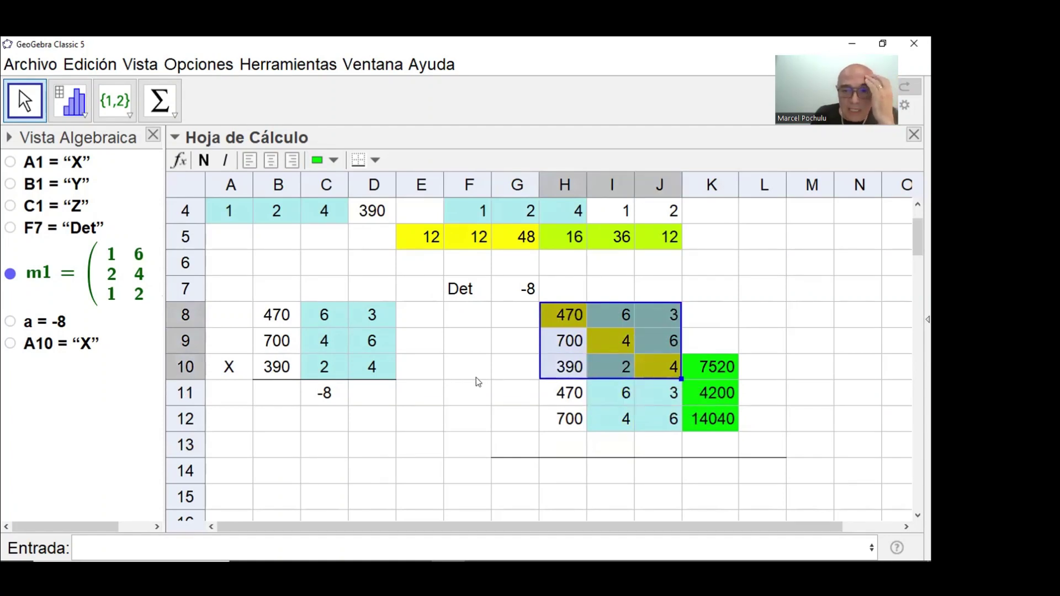
click(510, 381)
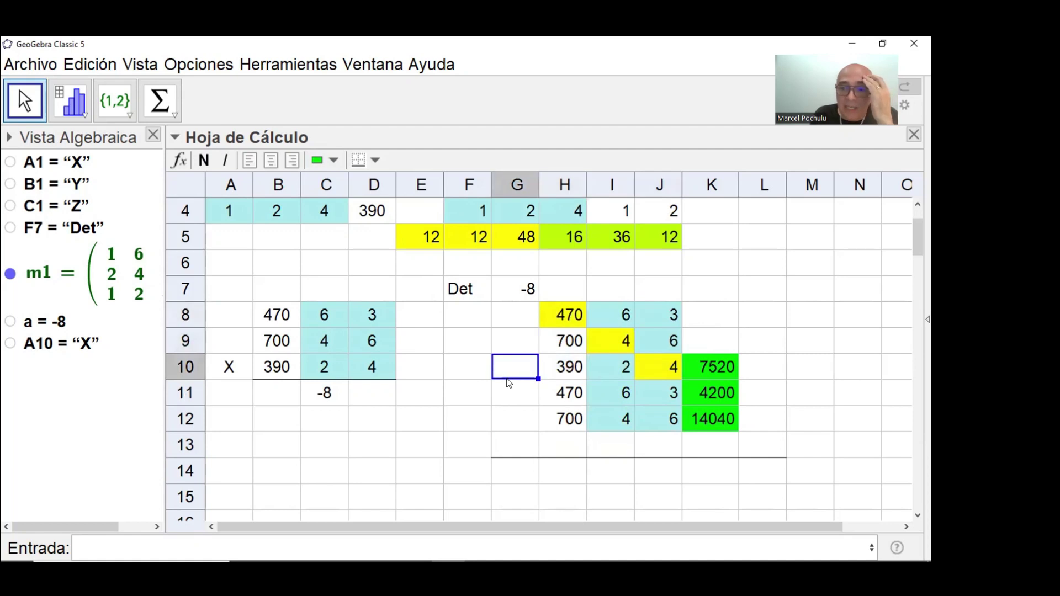
text(=)
click(673, 320)
text(*)
click(620, 340)
text(*)
click(559, 373)
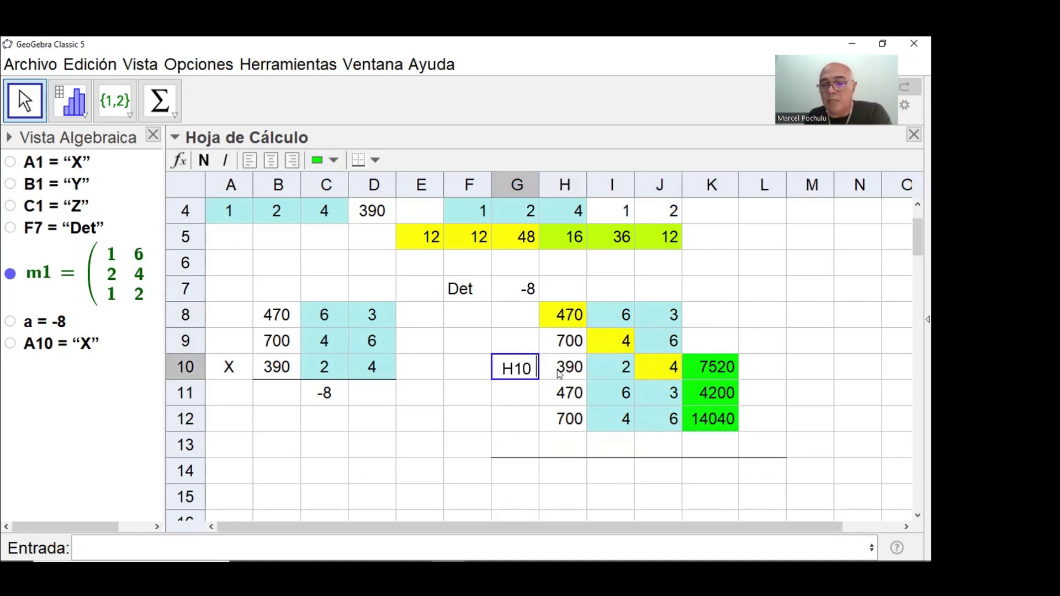
key(Return)
Extend the G10 formula down to G12 and widen column G to fit the full products.
click(509, 367)
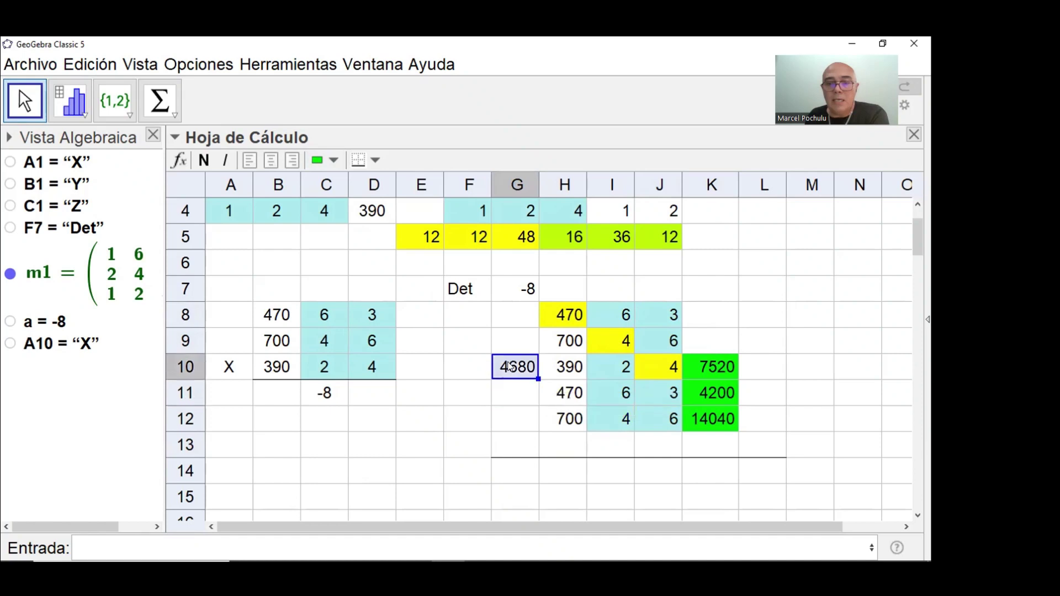
click(535, 384)
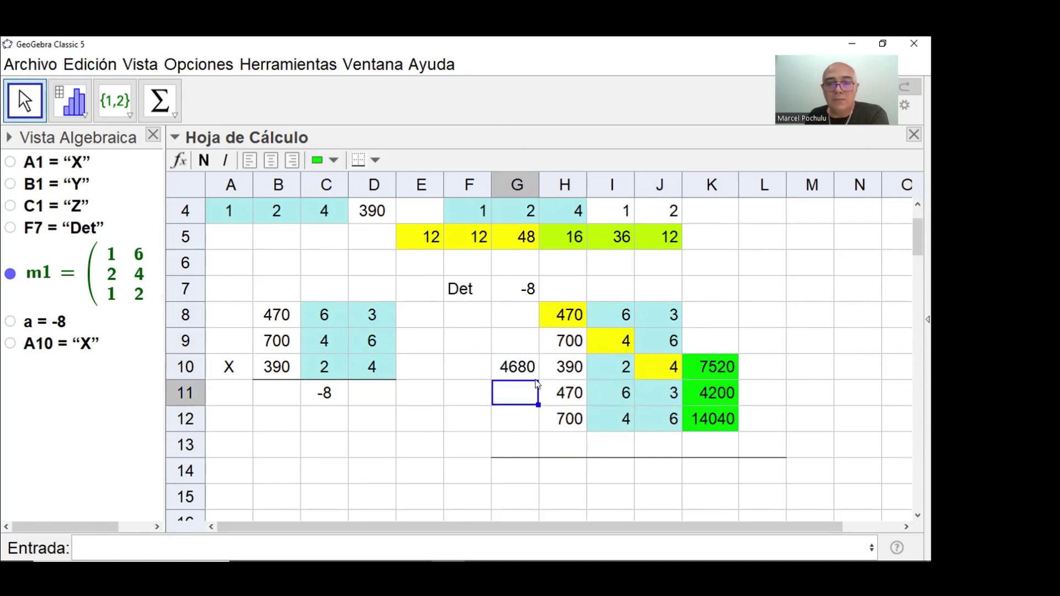
click(531, 376)
drag(533, 377, 530, 426)
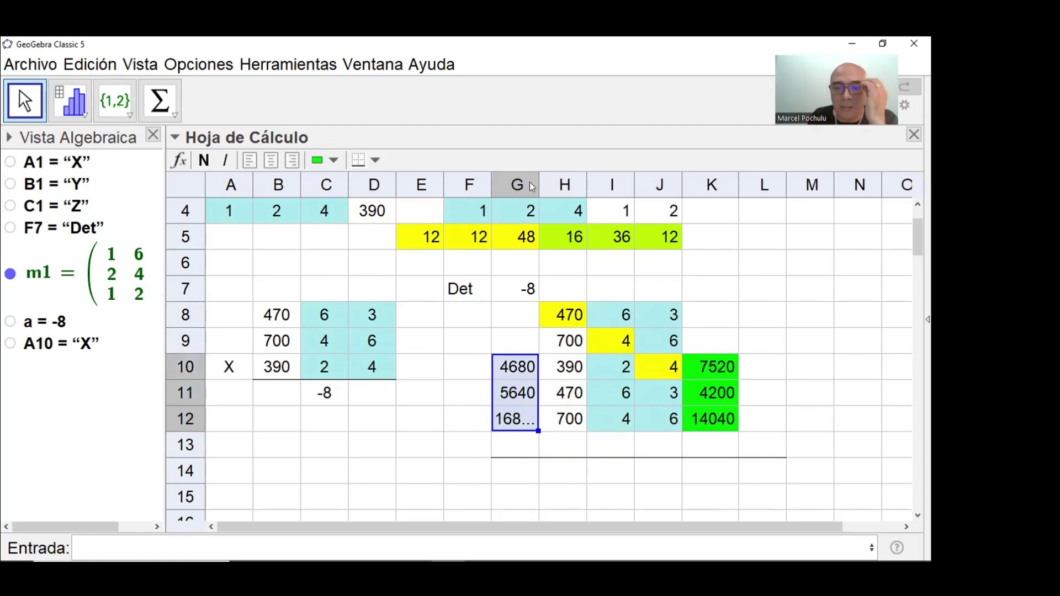
drag(538, 185, 556, 185)
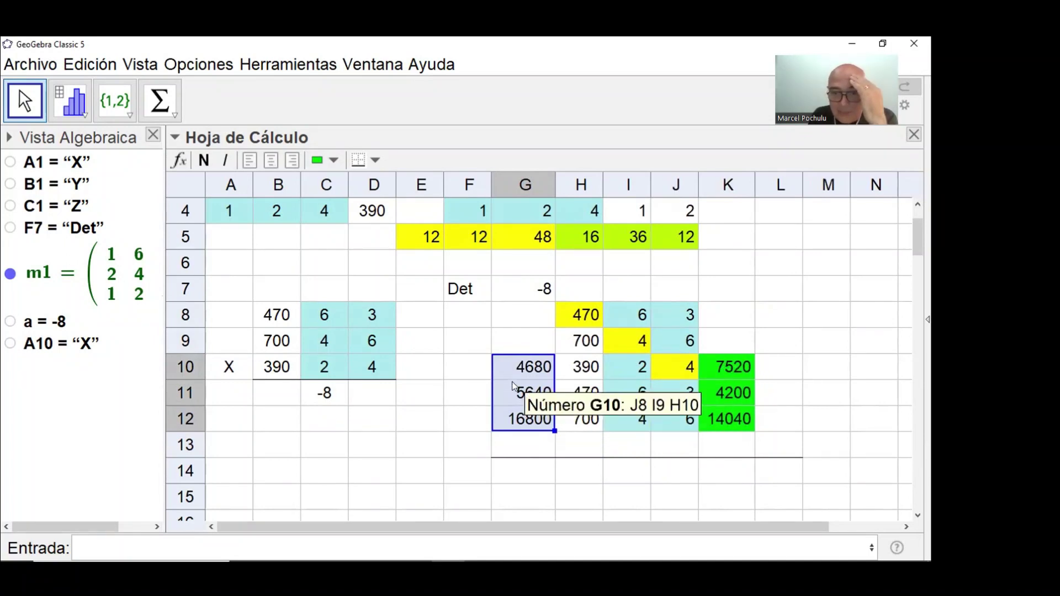
click(523, 394)
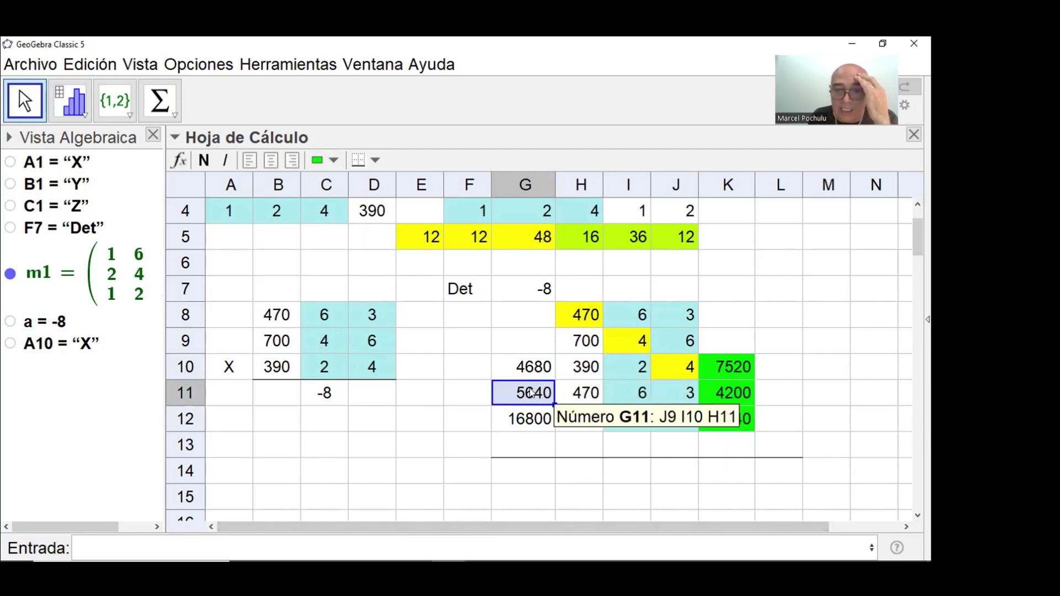
Compute the numerator determinant in cell I14 as =SUMA(K10:K12)-SUMA(G10:G12).
click(618, 478)
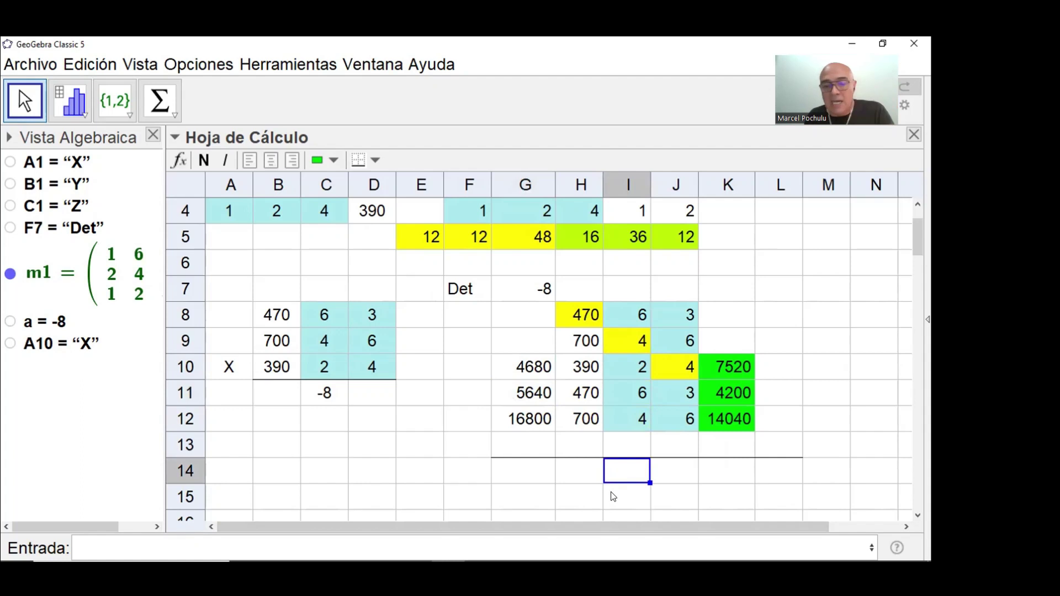
text(=)
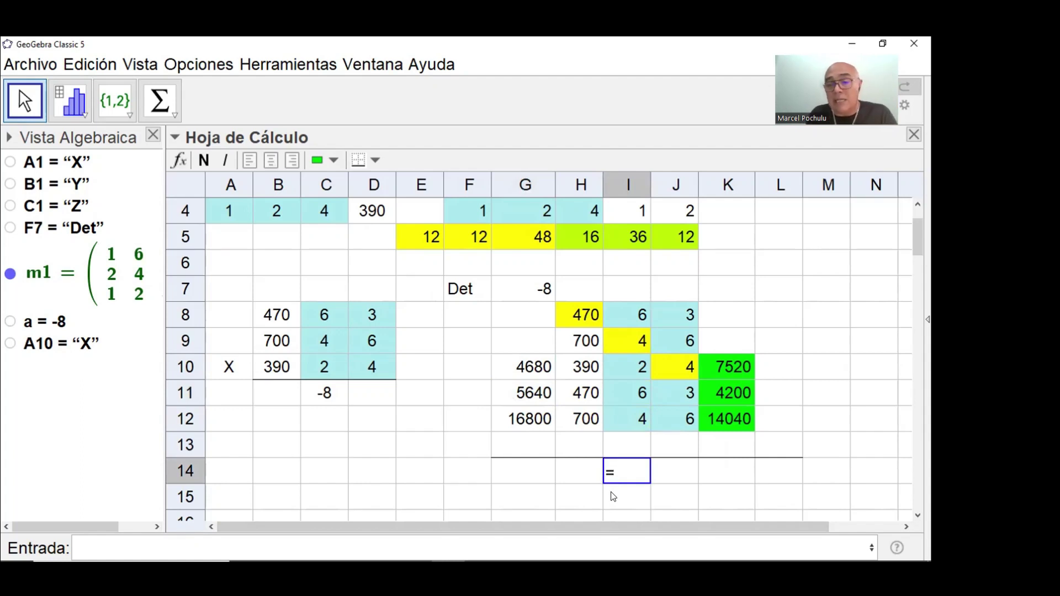
text(SUMA()
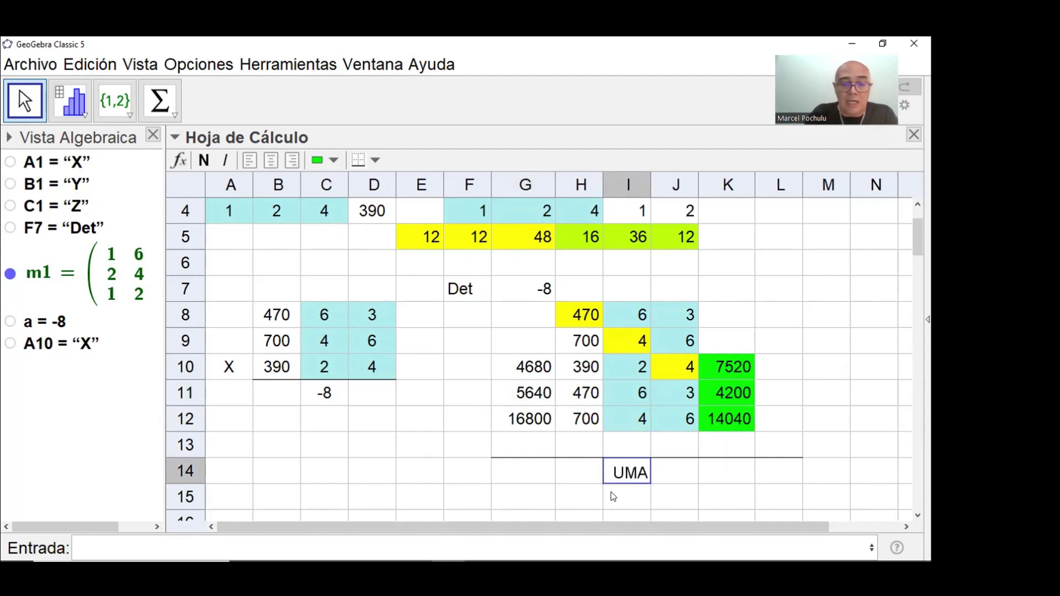
drag(732, 371, 727, 418)
text(-SUMA()
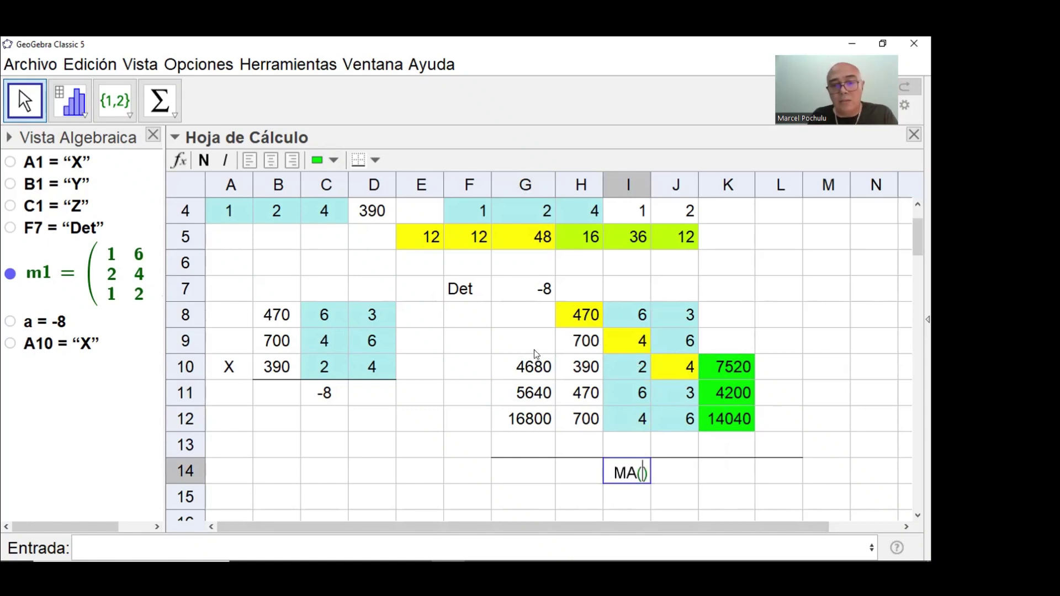
drag(526, 368, 524, 414)
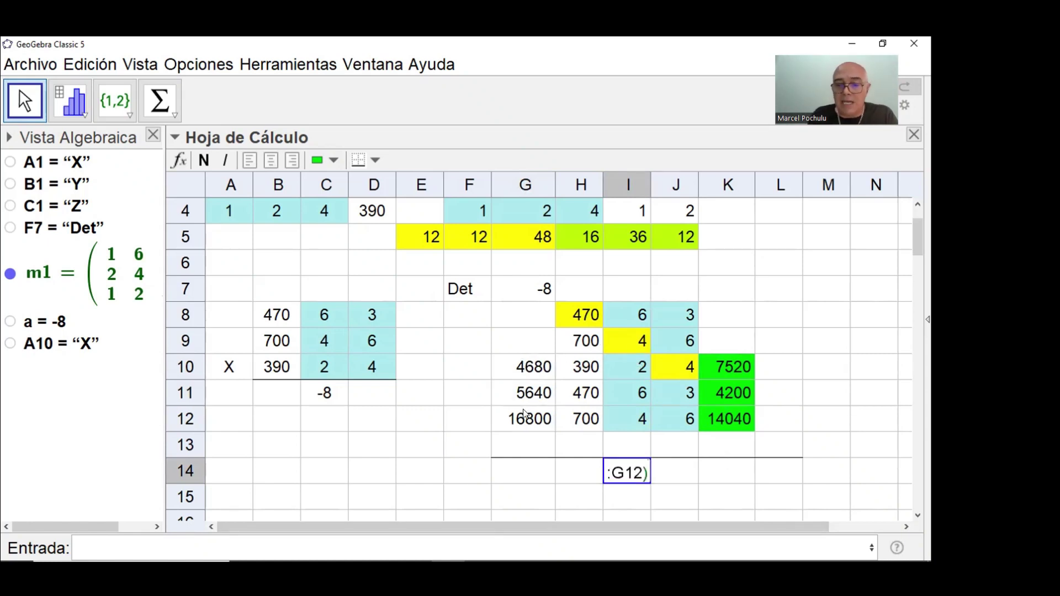
key(Return)
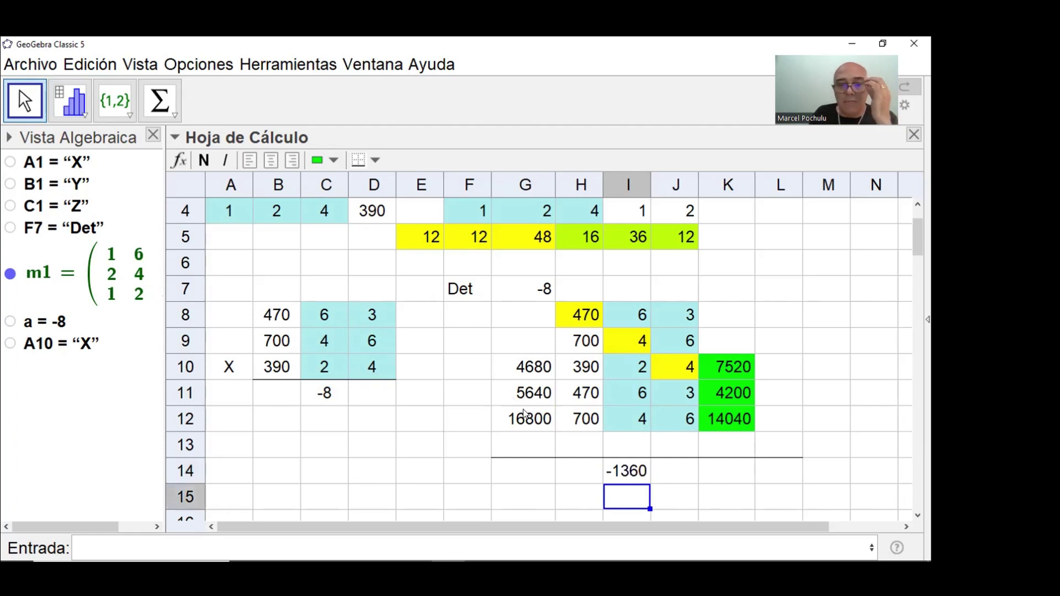
Set up the Cramer quotient for X by entering =I14 in cell C13 and =C11 in cell C14.
click(313, 449)
text(=)
click(645, 471)
key(Return)
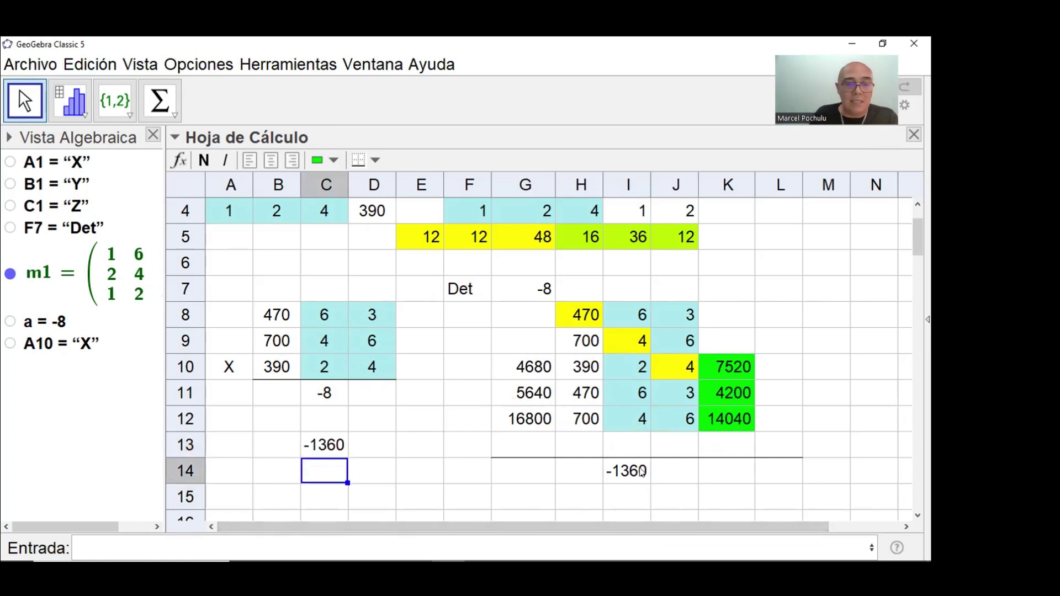
text(=)
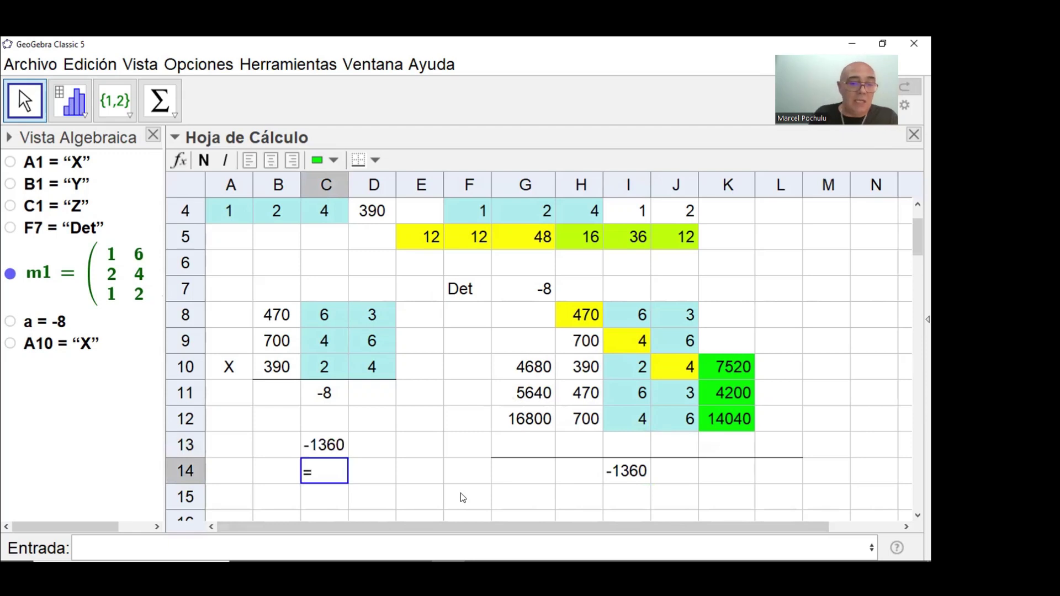
click(330, 393)
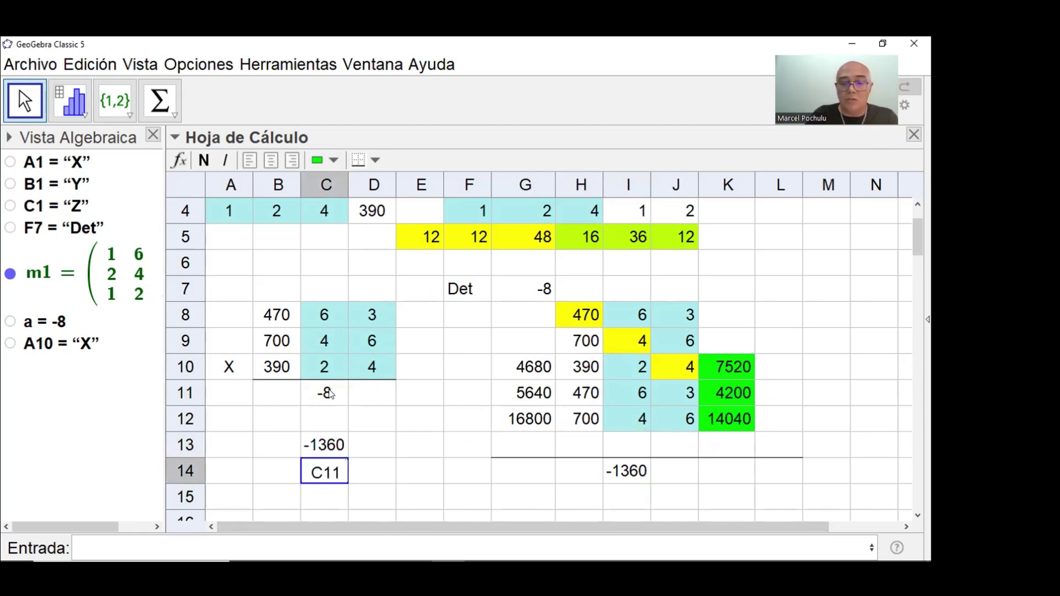
key(Return)
Calculate the value of X in cell D13 as =C13/C14.
click(378, 440)
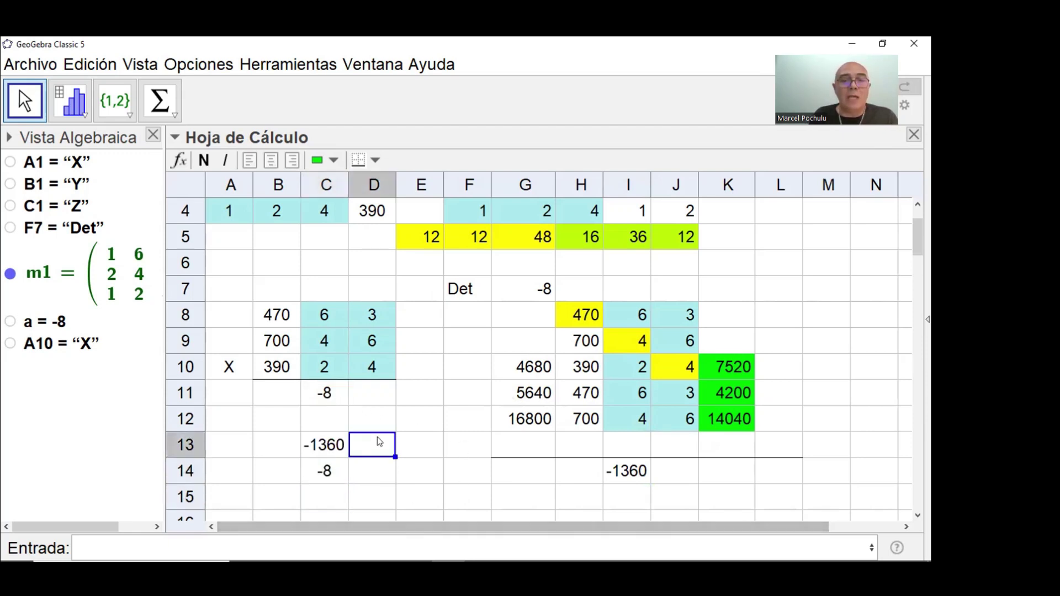
text(=)
click(325, 444)
text(/)
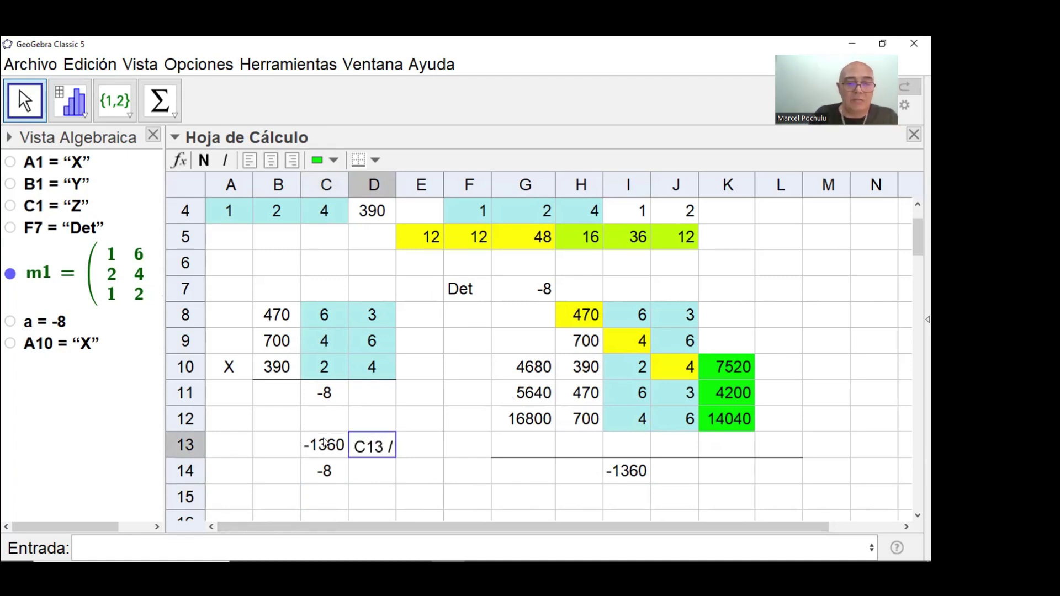
click(326, 473)
key(Return)
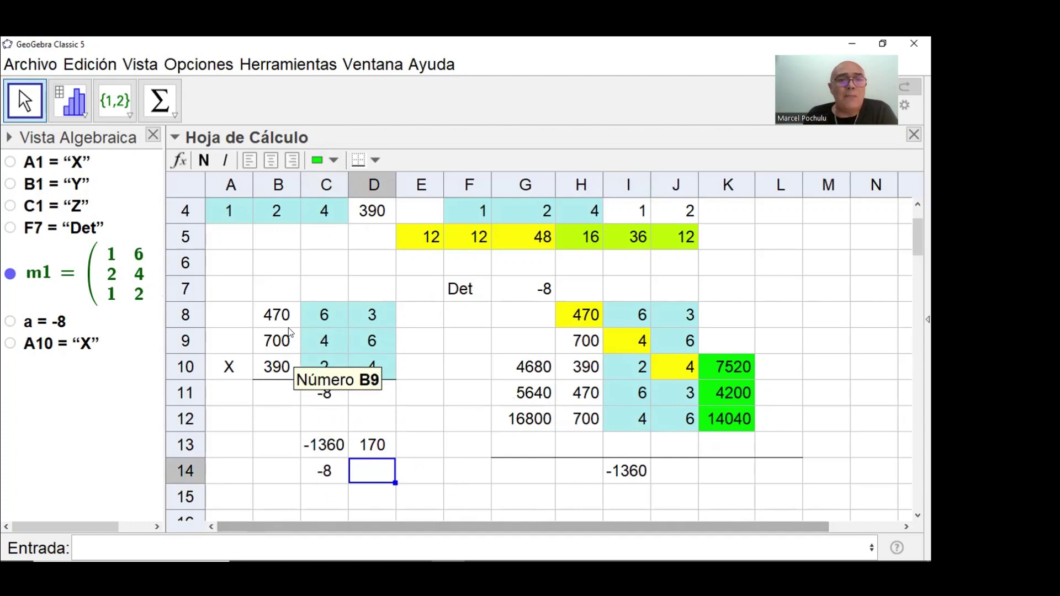
Show the Cálculo Simbólico (CAS) view, narrow the algebra view and widen the CAS area beside the spreadsheet.
scroll(289, 332, up, 1)
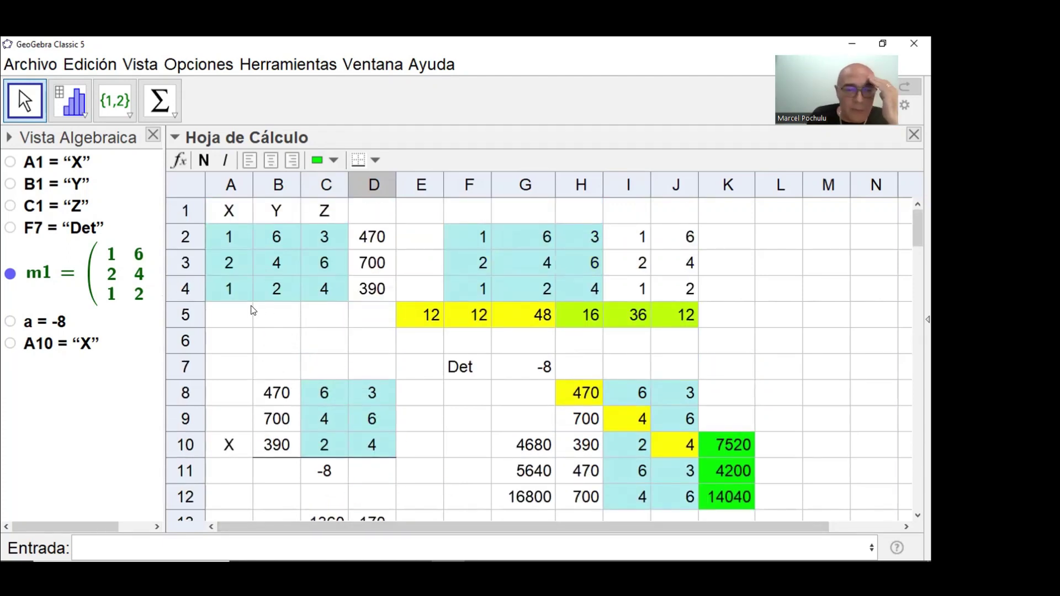
drag(165, 261, 490, 287)
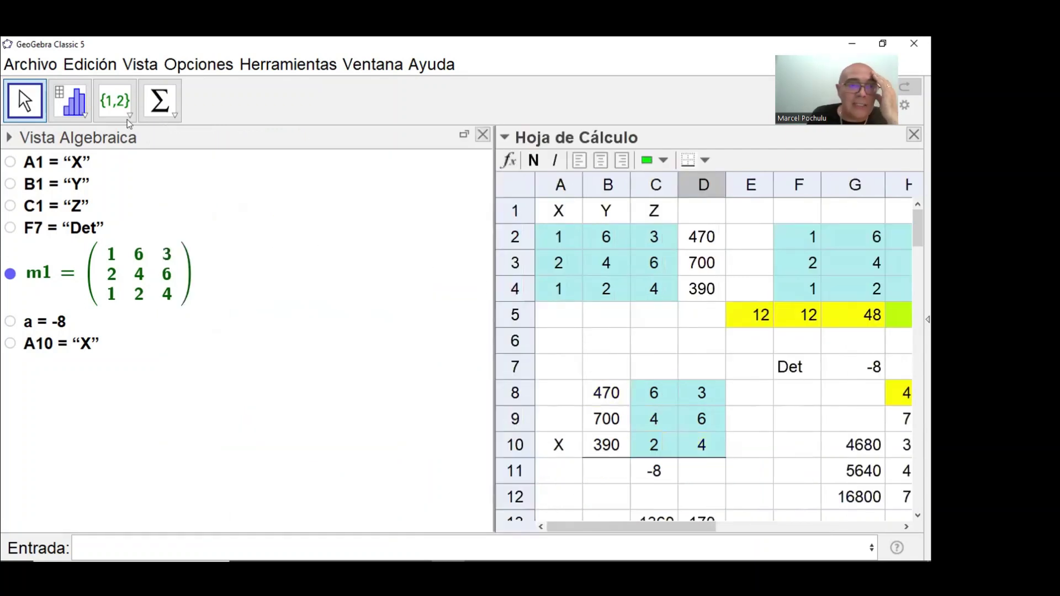
click(135, 66)
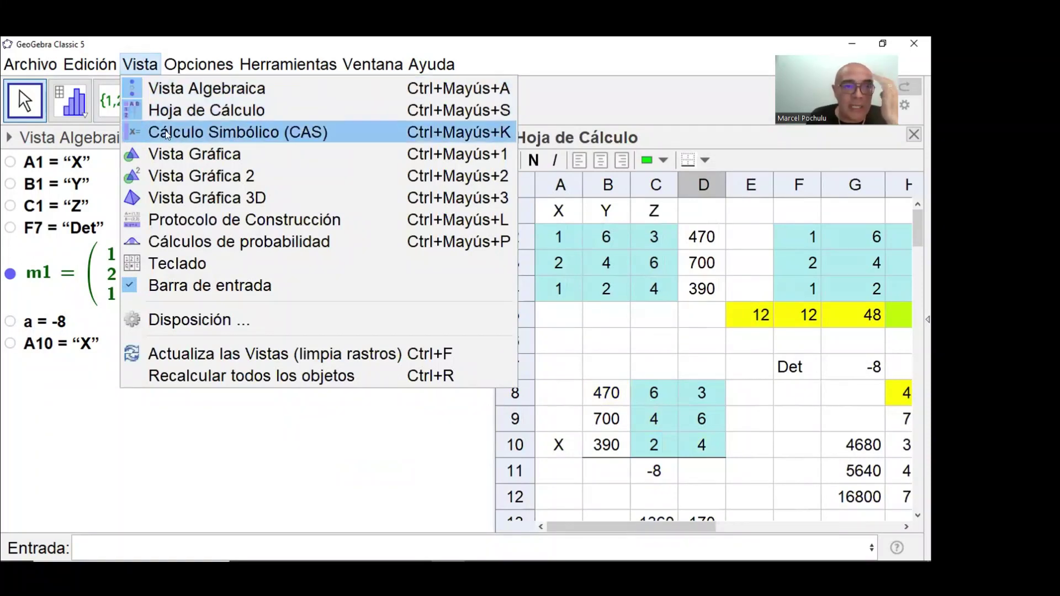
key(Escape)
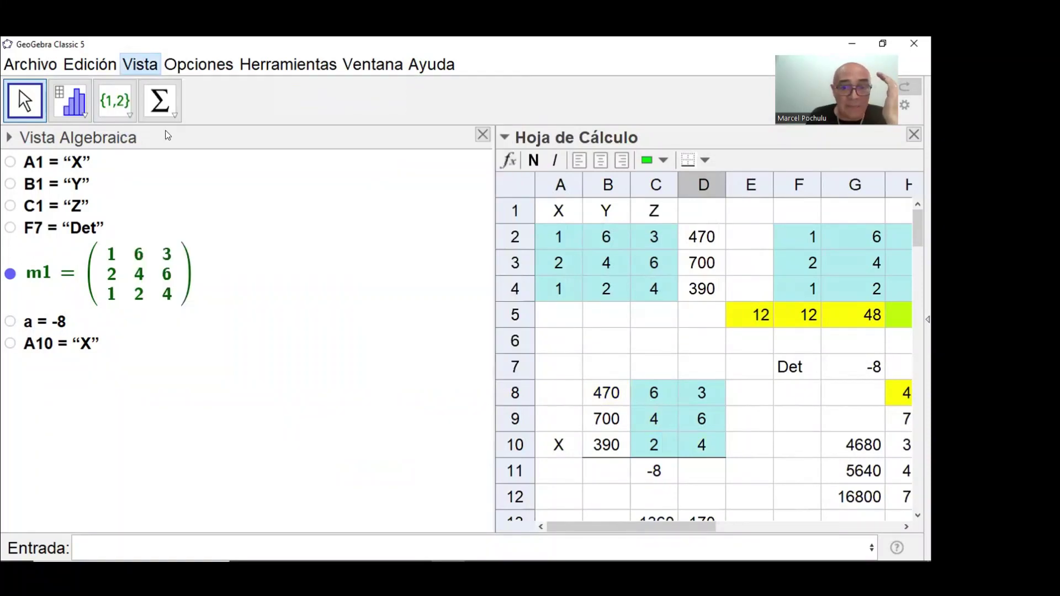
key(ctrl+shift+k)
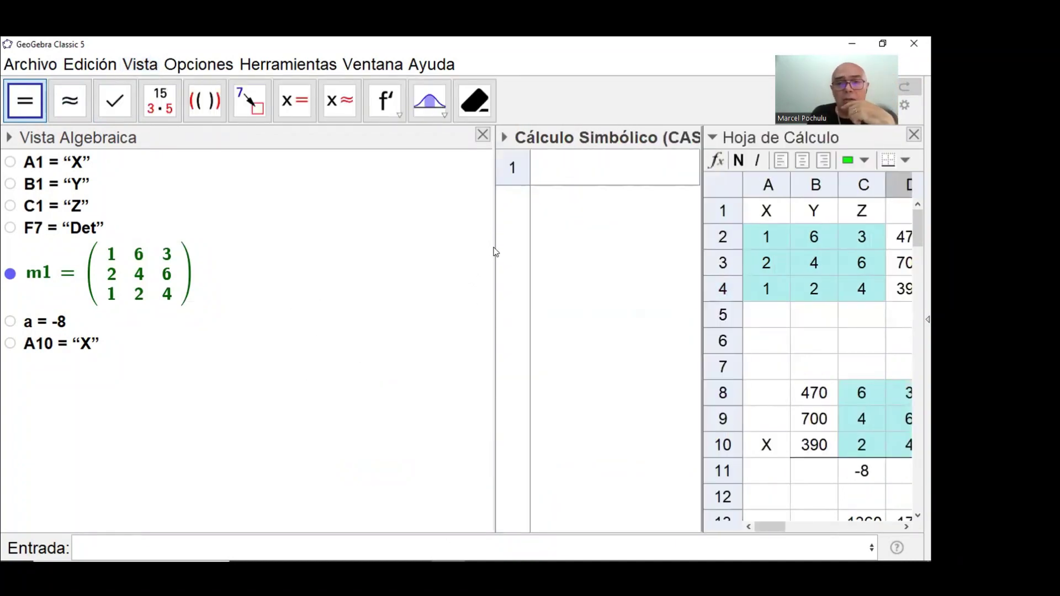
drag(495, 251, 88, 257)
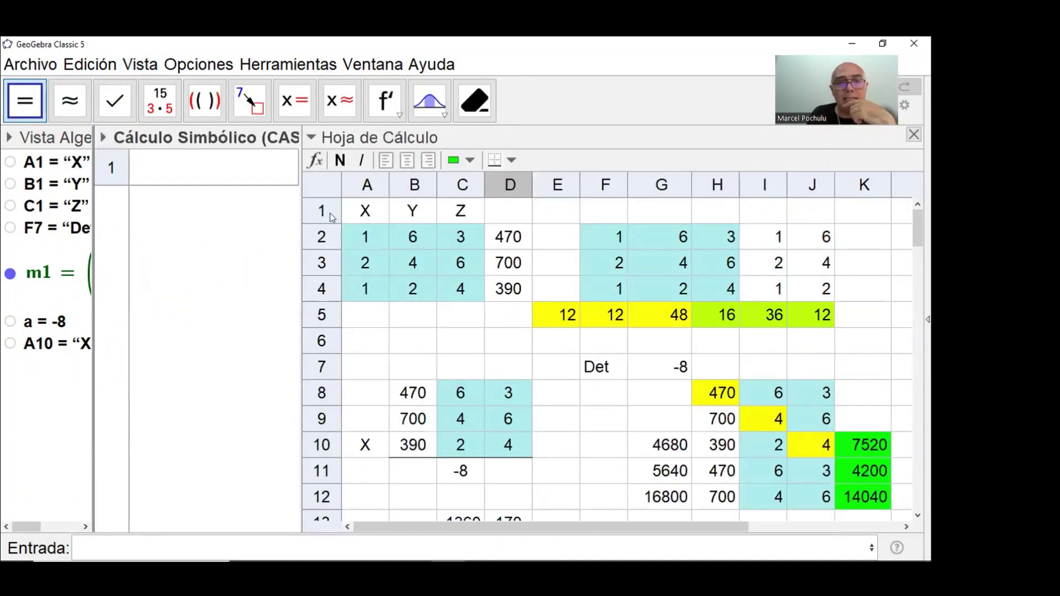
drag(301, 217, 484, 217)
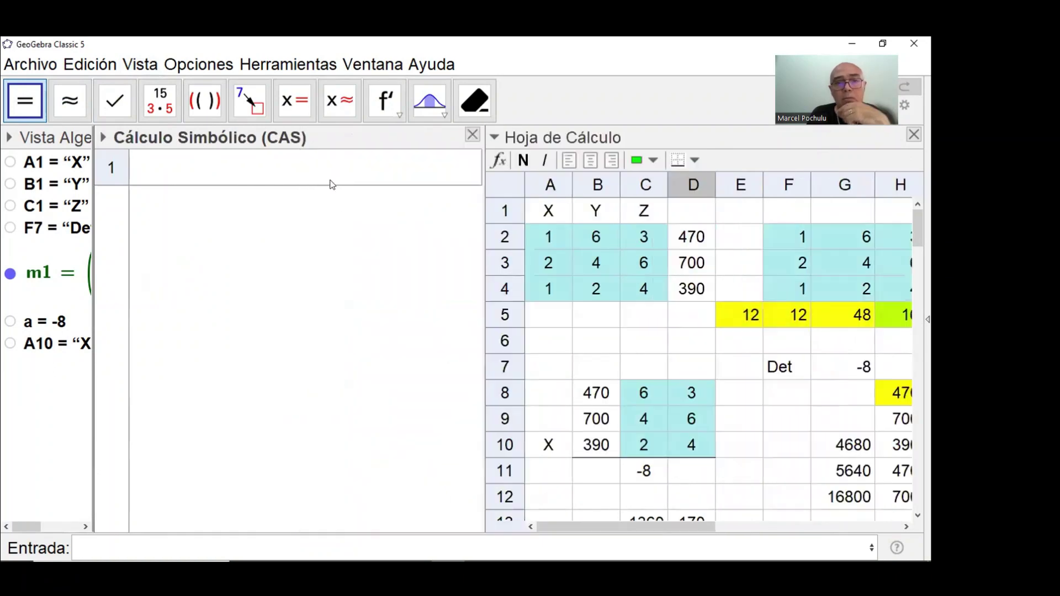
Start a Soluciones command with equation and variable lists in CAS row 1, entering x+6y+3z=470 as the first equation.
click(165, 166)
text(Solu)
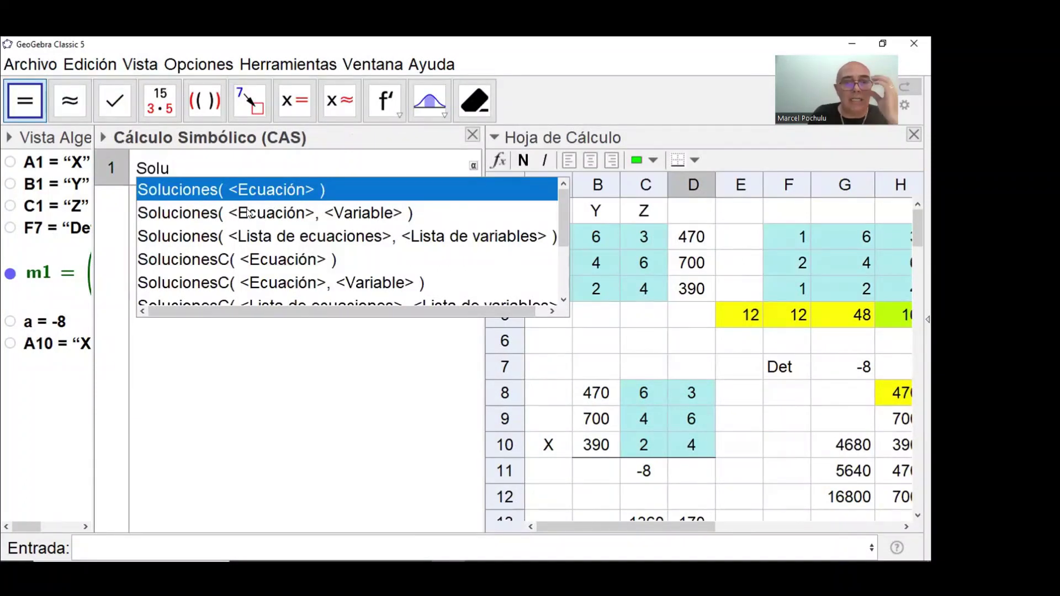
click(276, 238)
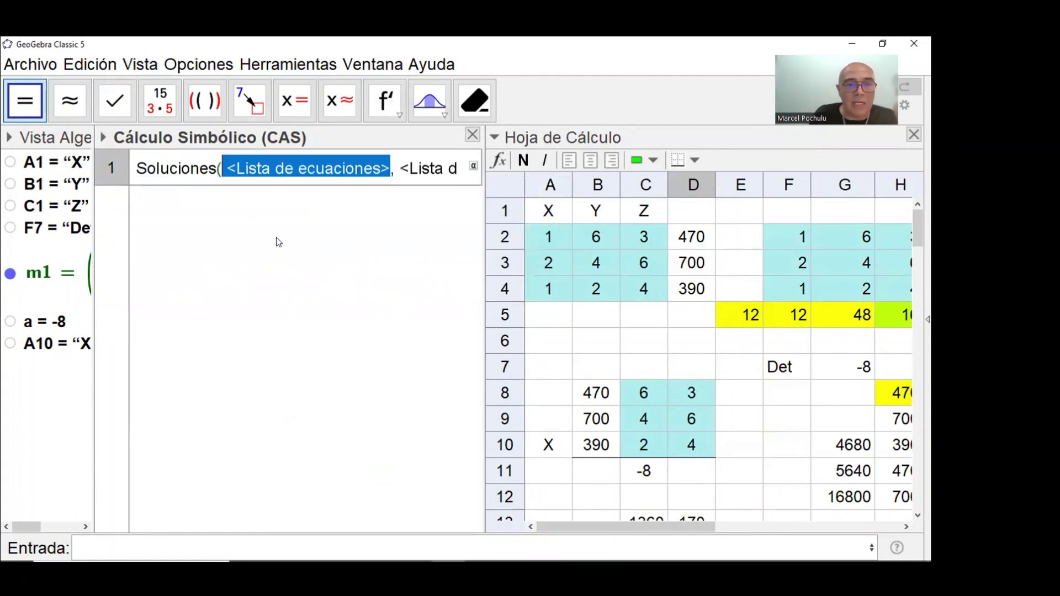
text({)
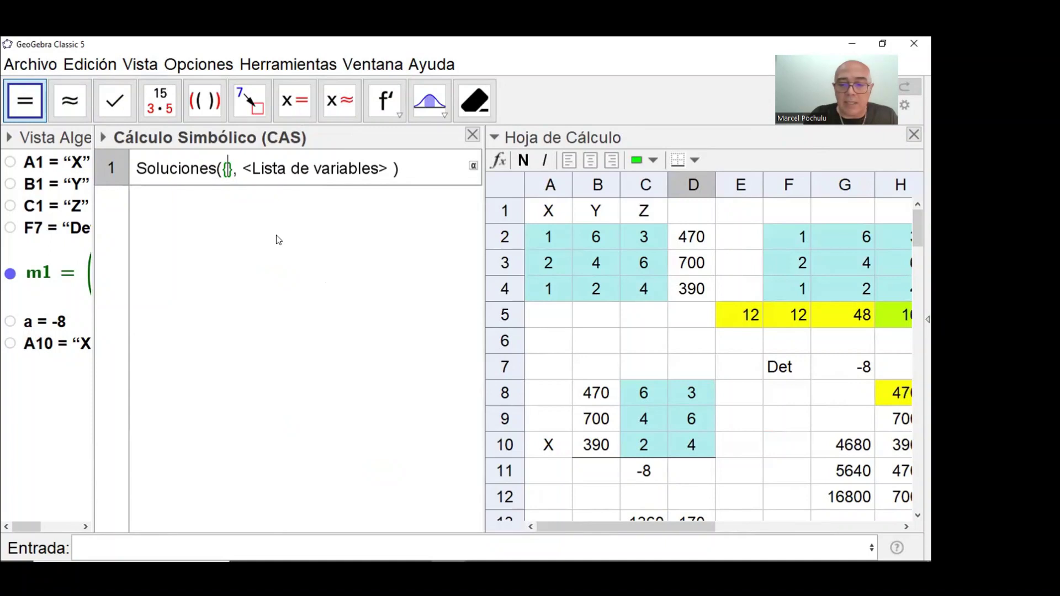
text(x+6y+3z=)
text(470)
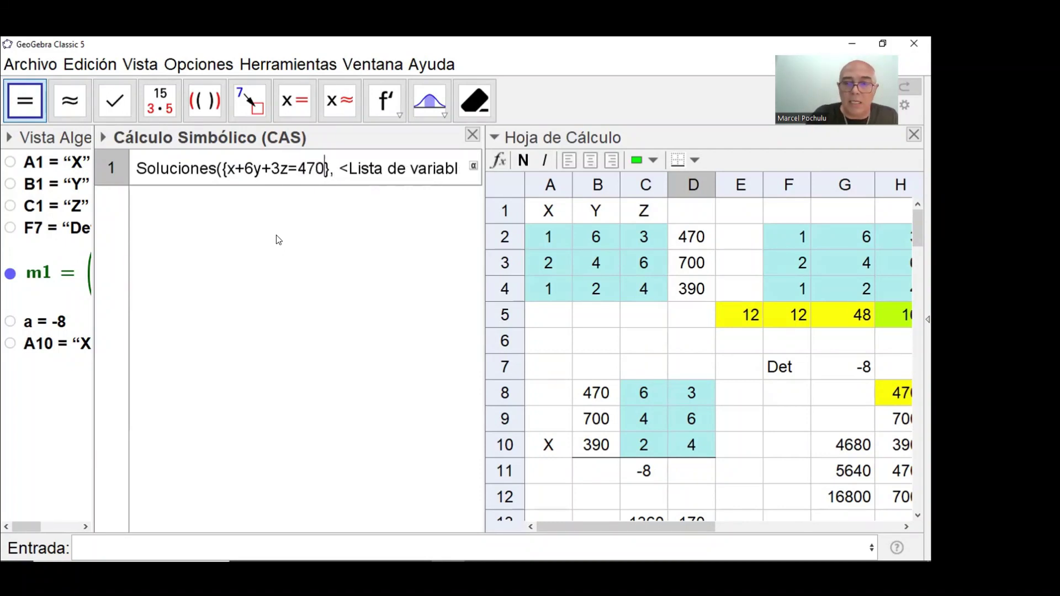
Add the equations 2x+4y+6z=700 and x+2y+4z=390 to the Soluciones equation list.
text(,)
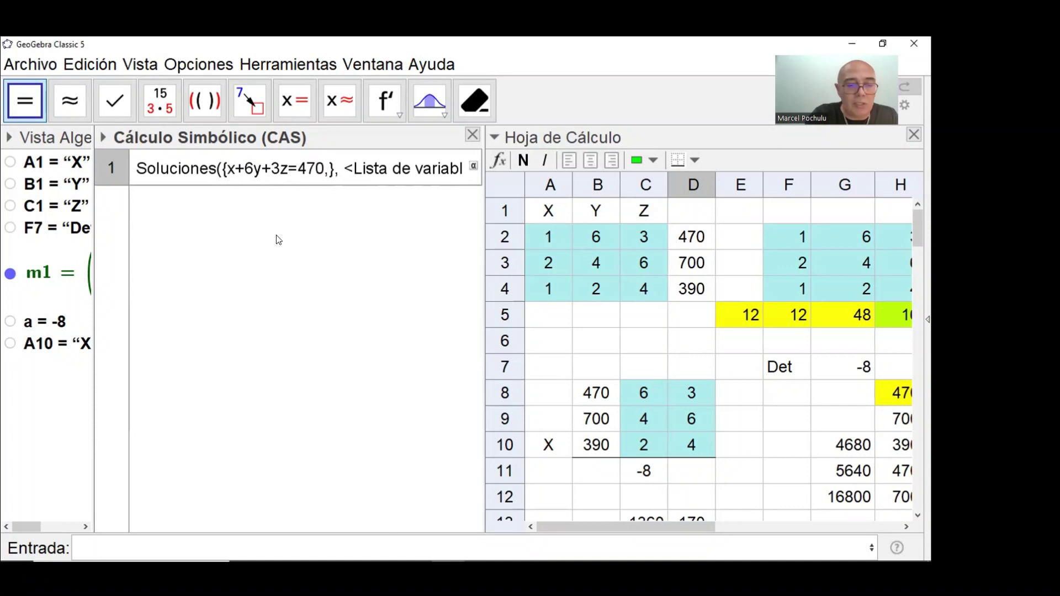
text(2x+4)
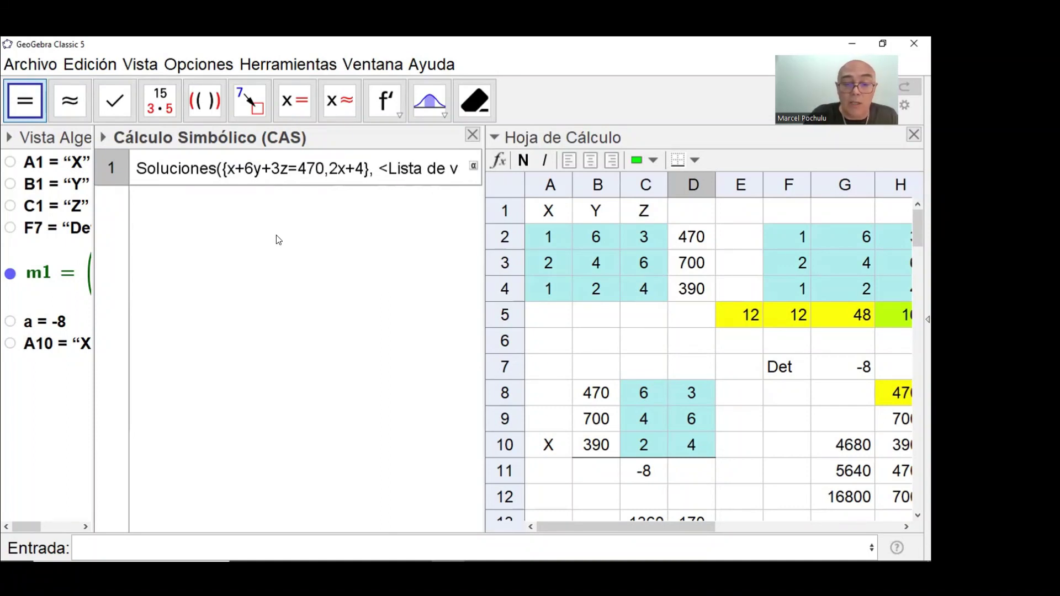
text(y)
text(+6z=)
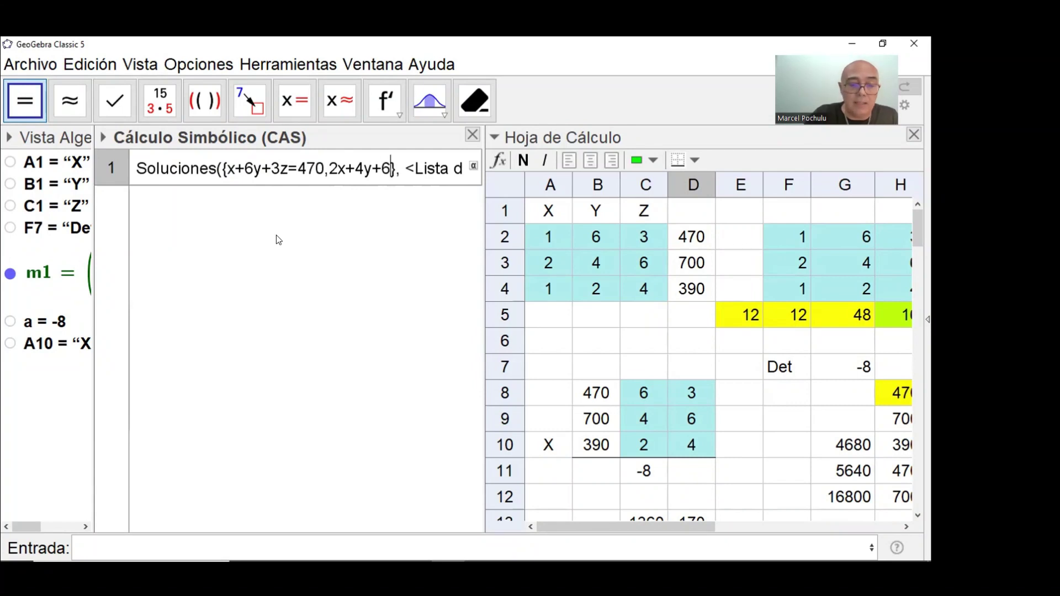
text(700)
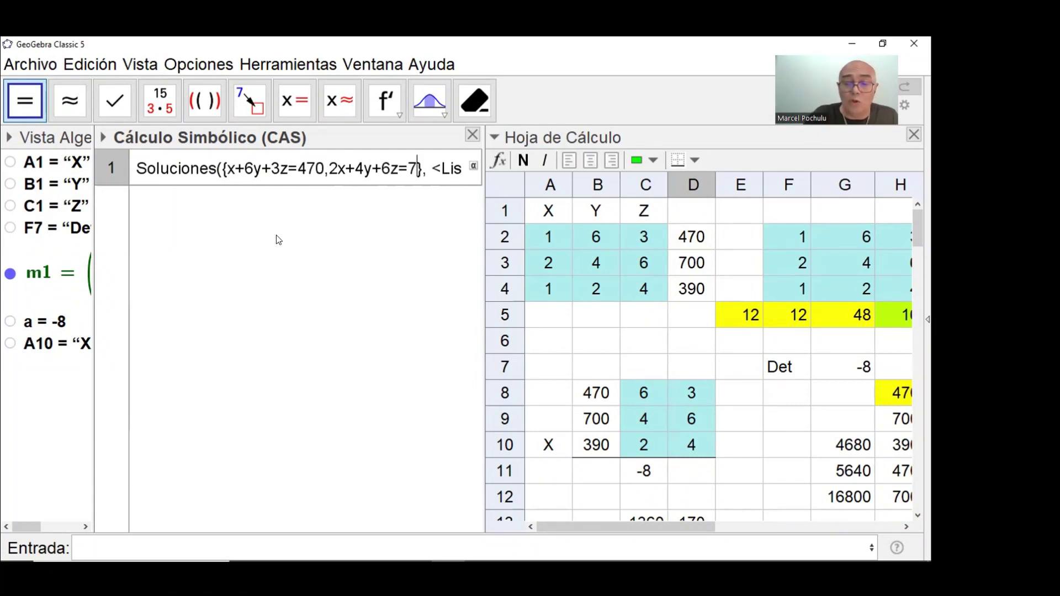
text(,x+)
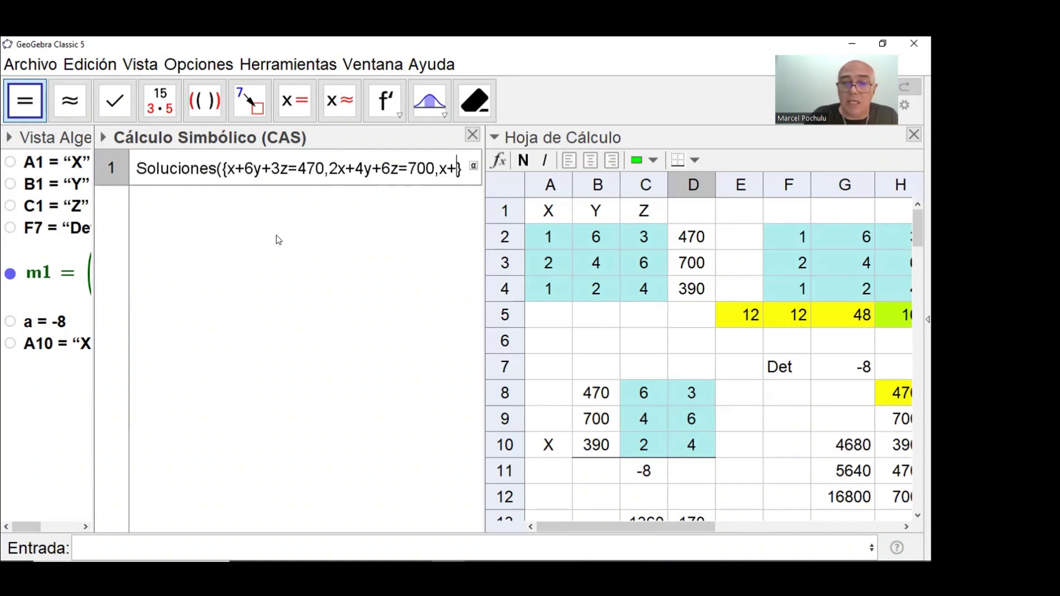
text(2y+4z=390)
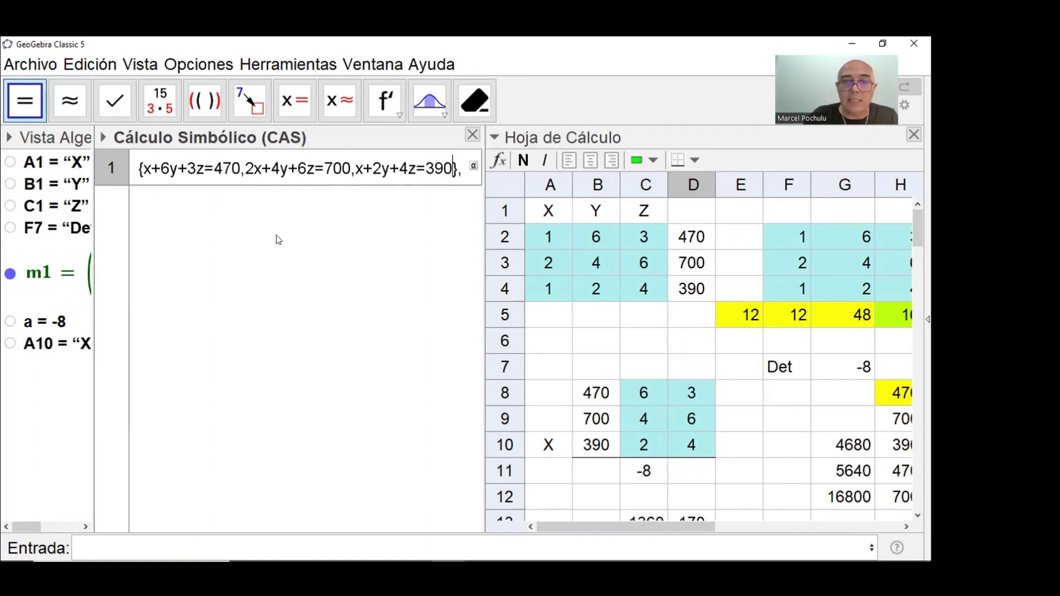
Complete the Soluciones command with the variable list {x,y,z}, evaluate it and widen the CAS view to fit the whole command.
key(Tab)
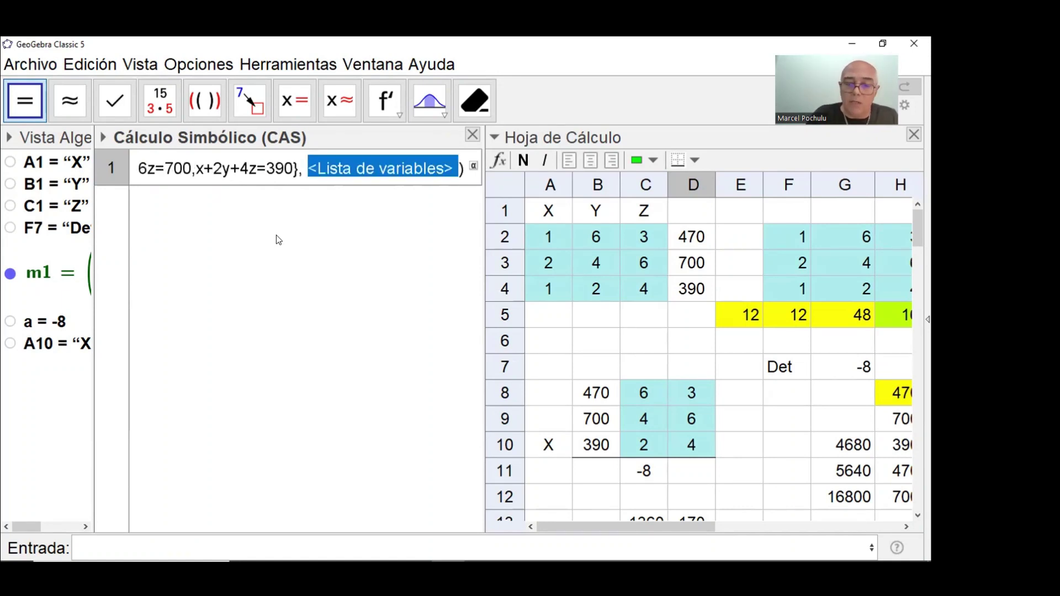
text({)
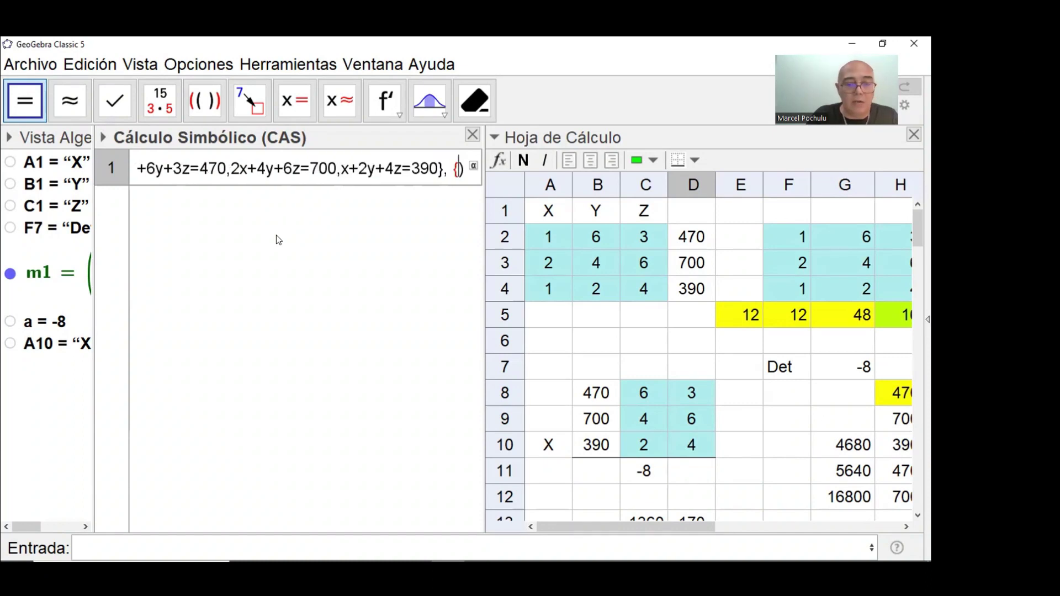
text(x,y,)
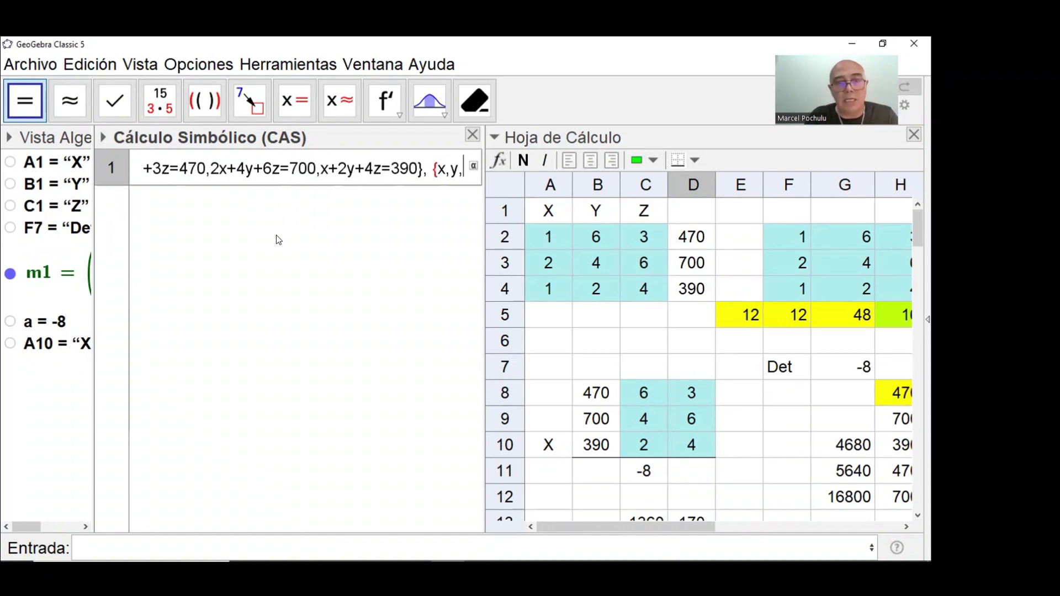
text(z})
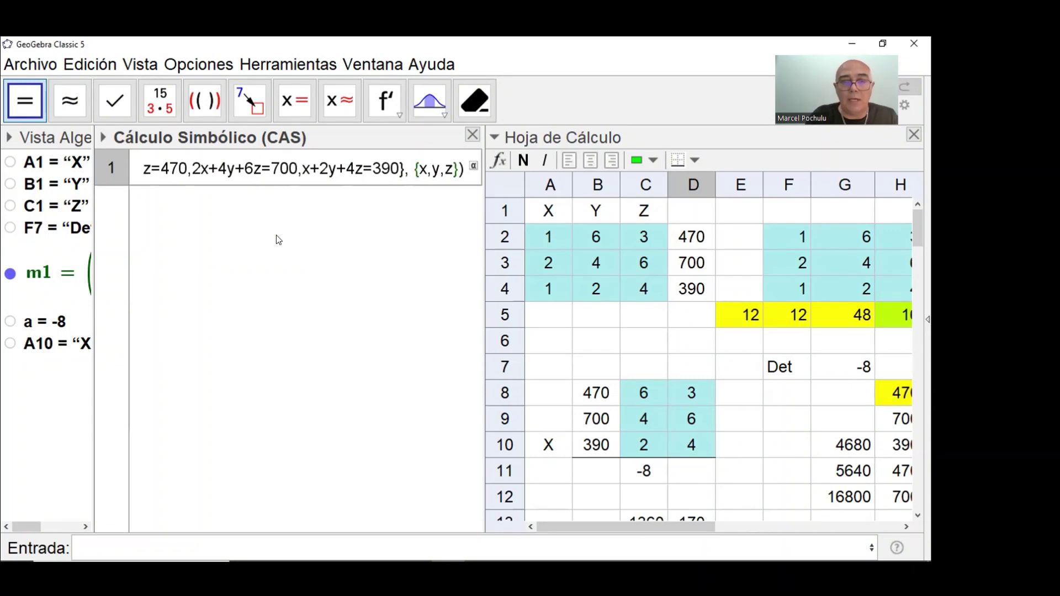
key(Return)
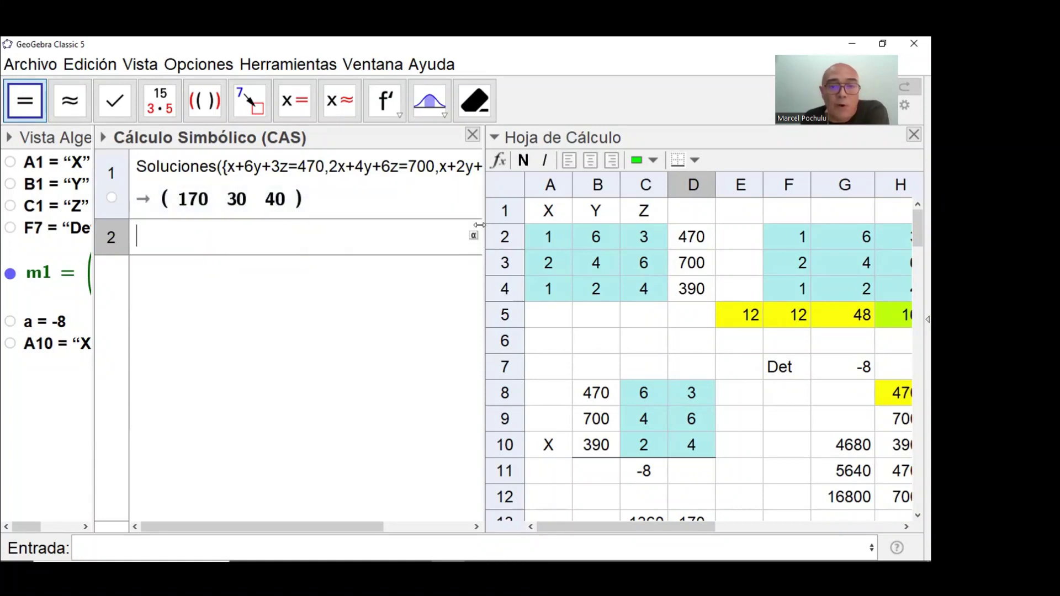
drag(483, 200, 673, 221)
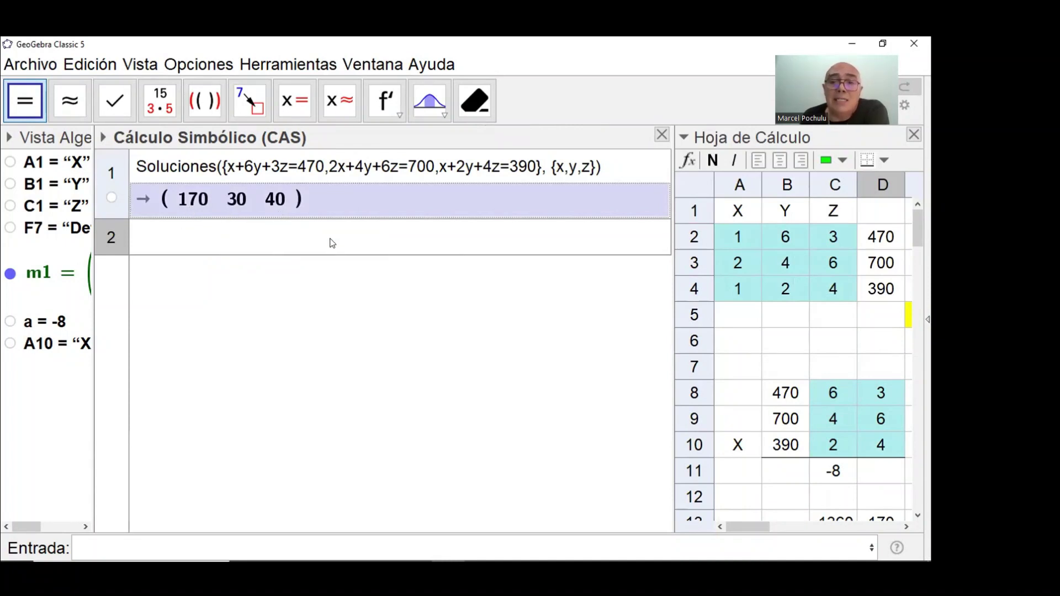
Widen the spreadsheet beside the CAS view and select the X quotient in cell D13 to compare it with the CAS solution.
drag(673, 201, 367, 184)
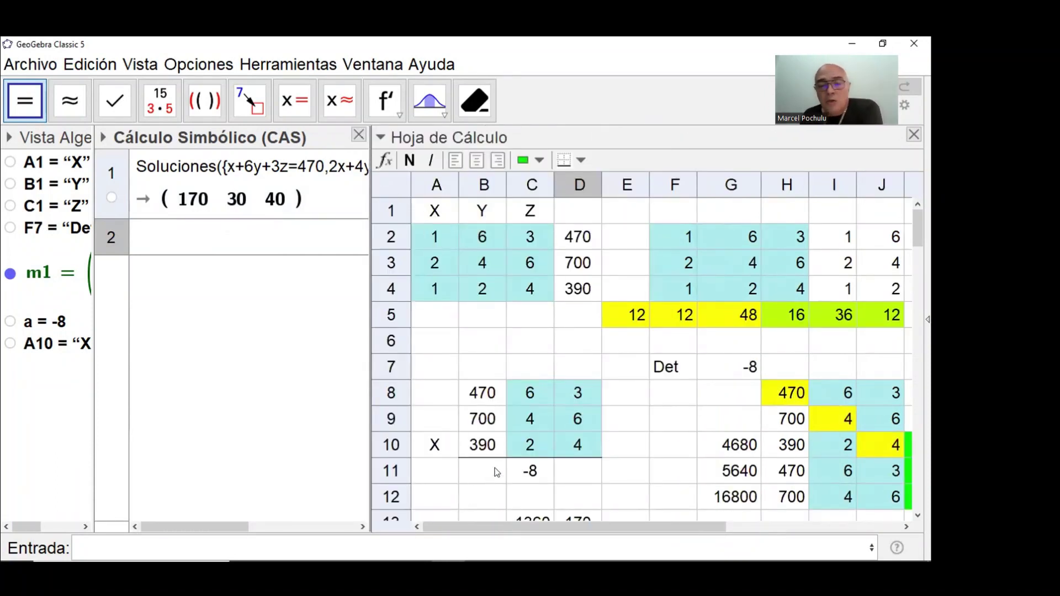
scroll(499, 471, down, 1)
scroll(613, 428, down, 1)
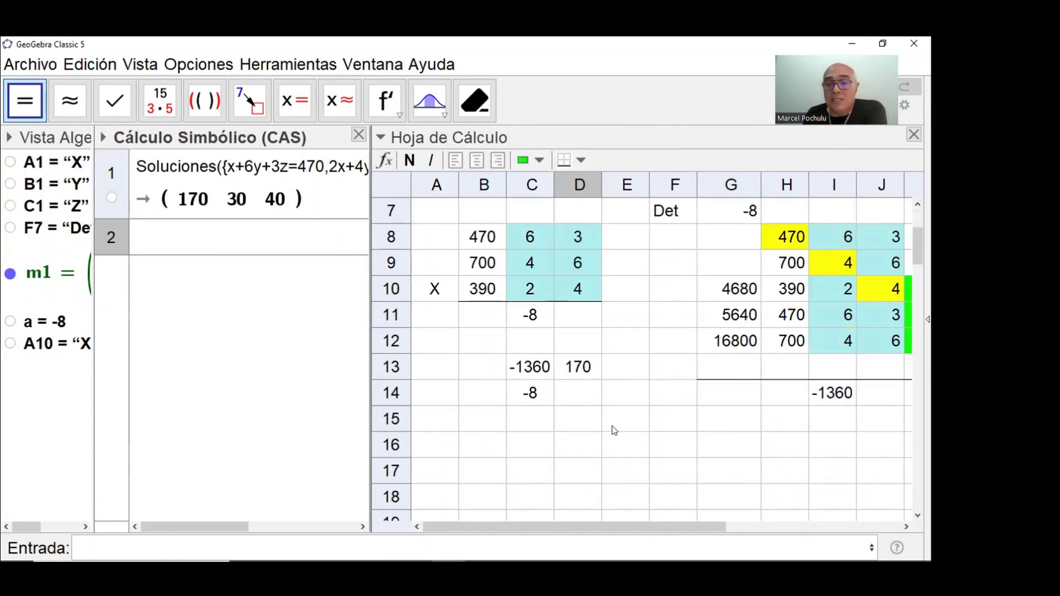
click(577, 375)
Switch to the PowerPoint slide show and advance from the Regla de Cramer slide to the Ecuación matricial slide.
mouse_move(469, 558)
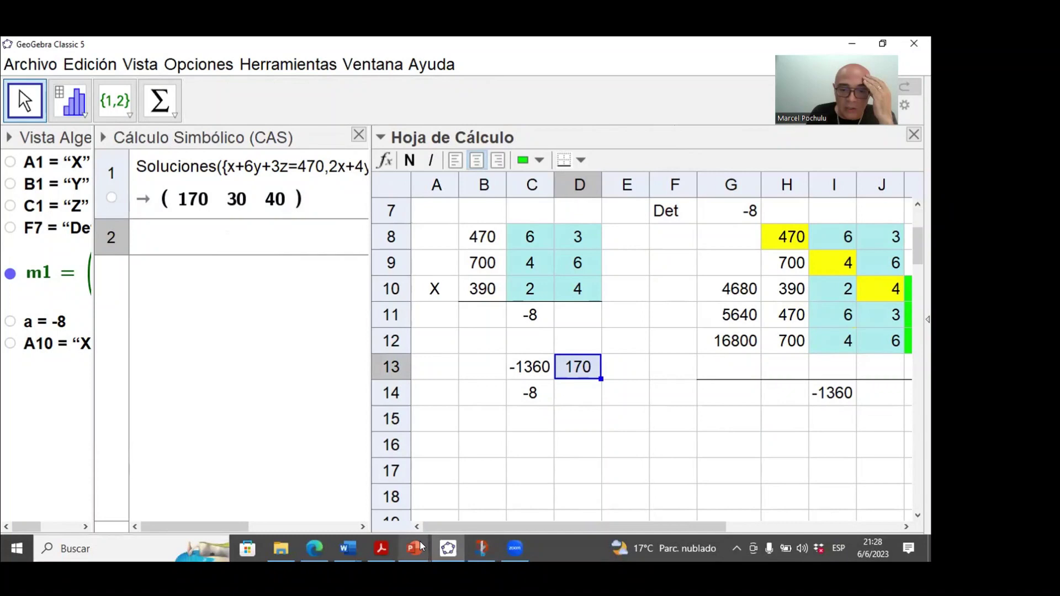
mouse_move(421, 545)
click(561, 485)
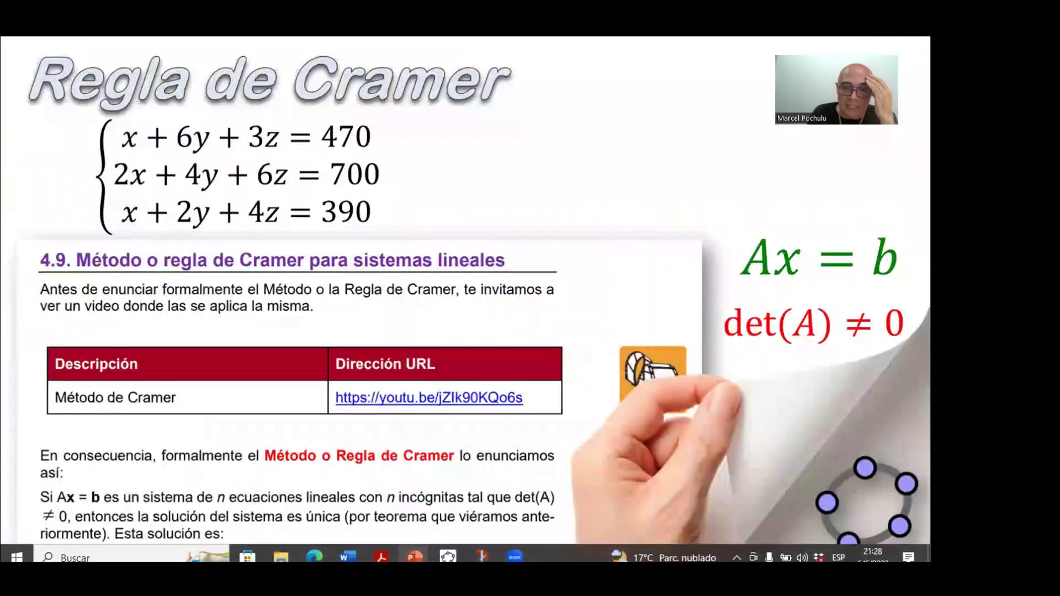
key(space)
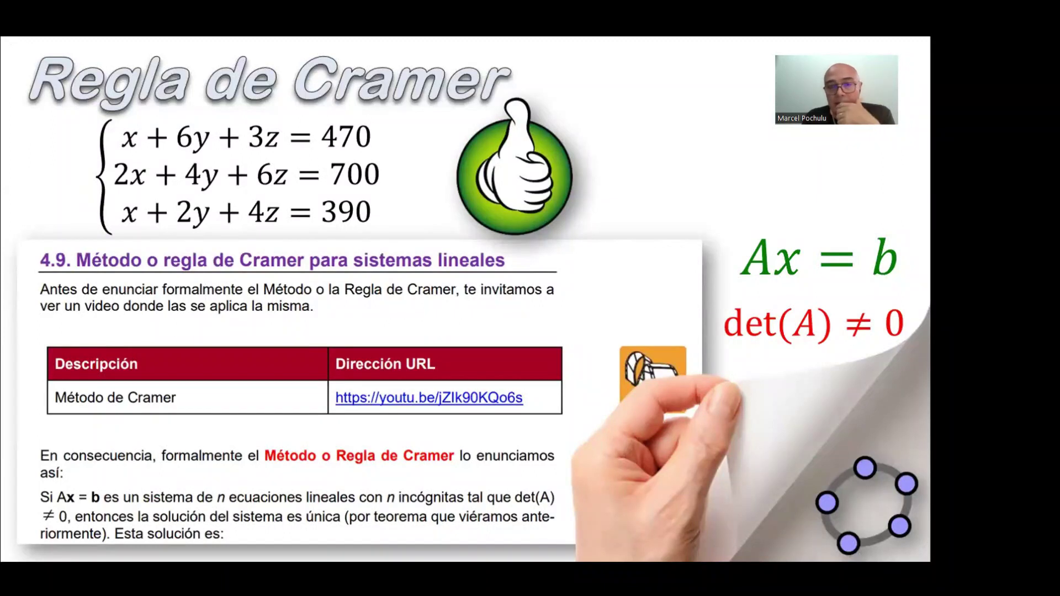
key(space)
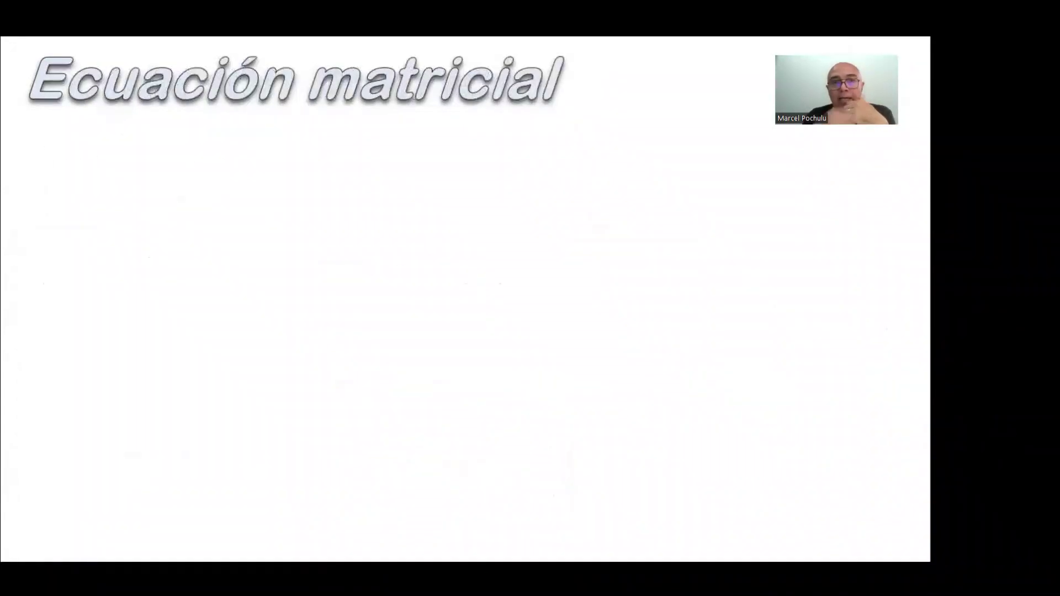